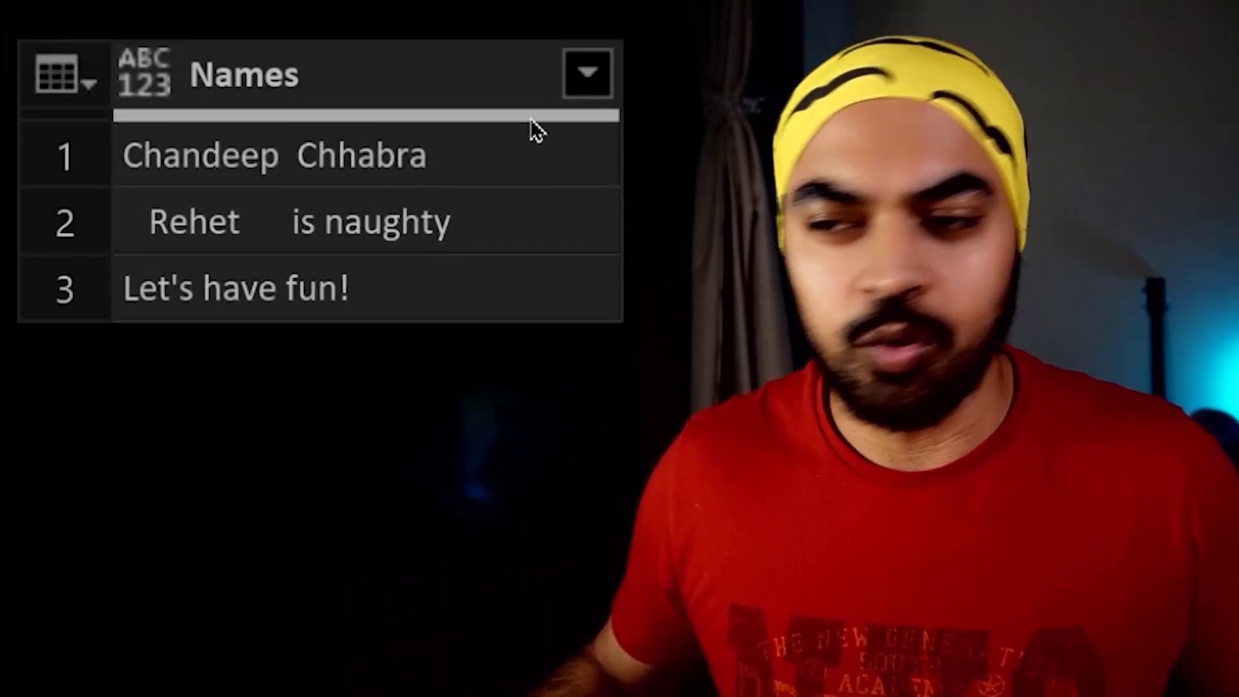
left_click(379, 72)
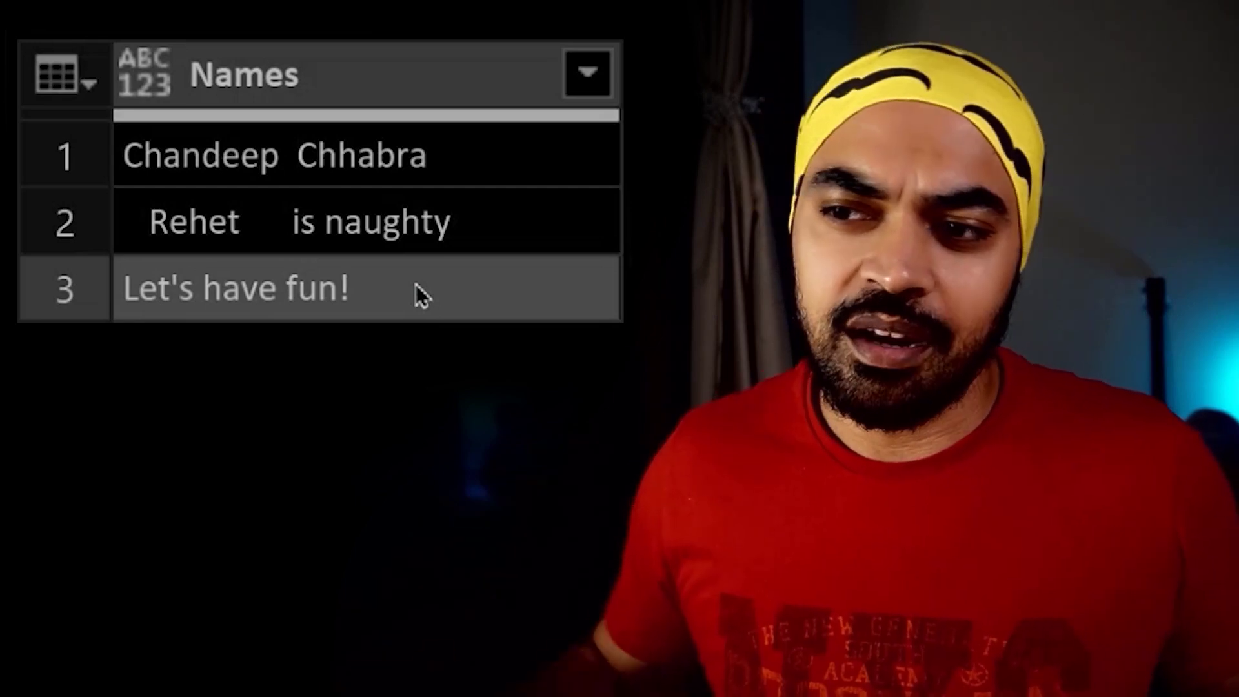
left_click_drag(115, 195, 147, 247)
left_click_drag(457, 193, 499, 262)
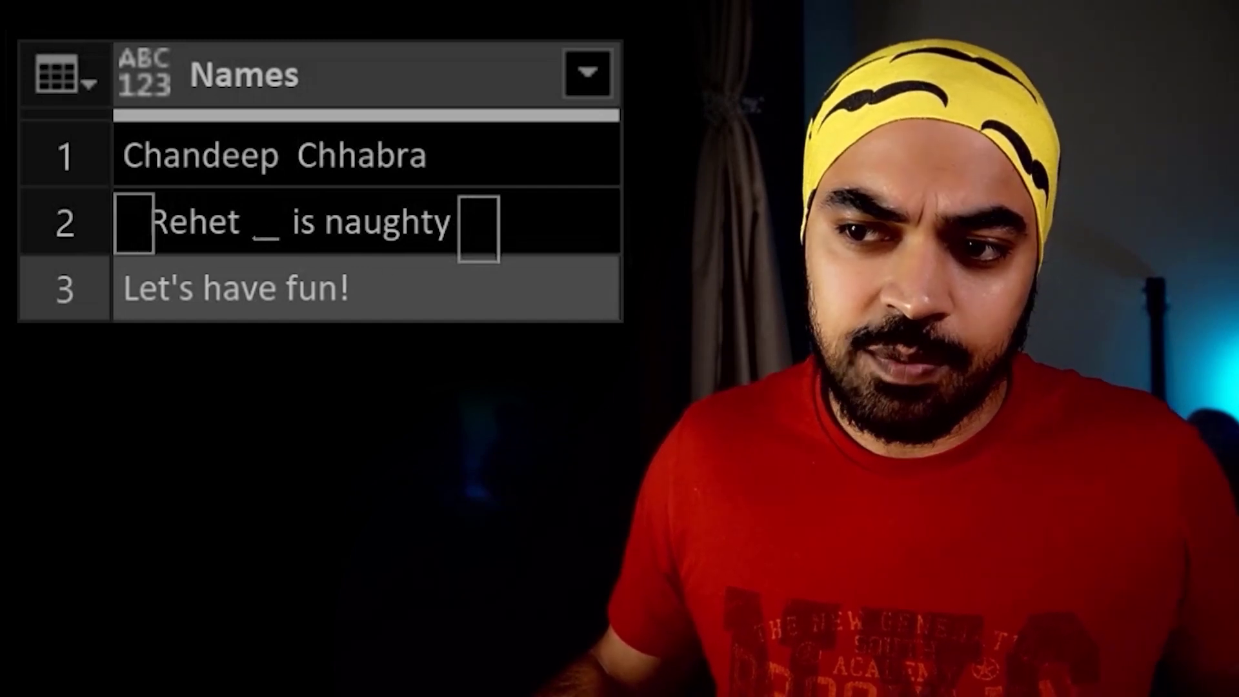
key("Escape")
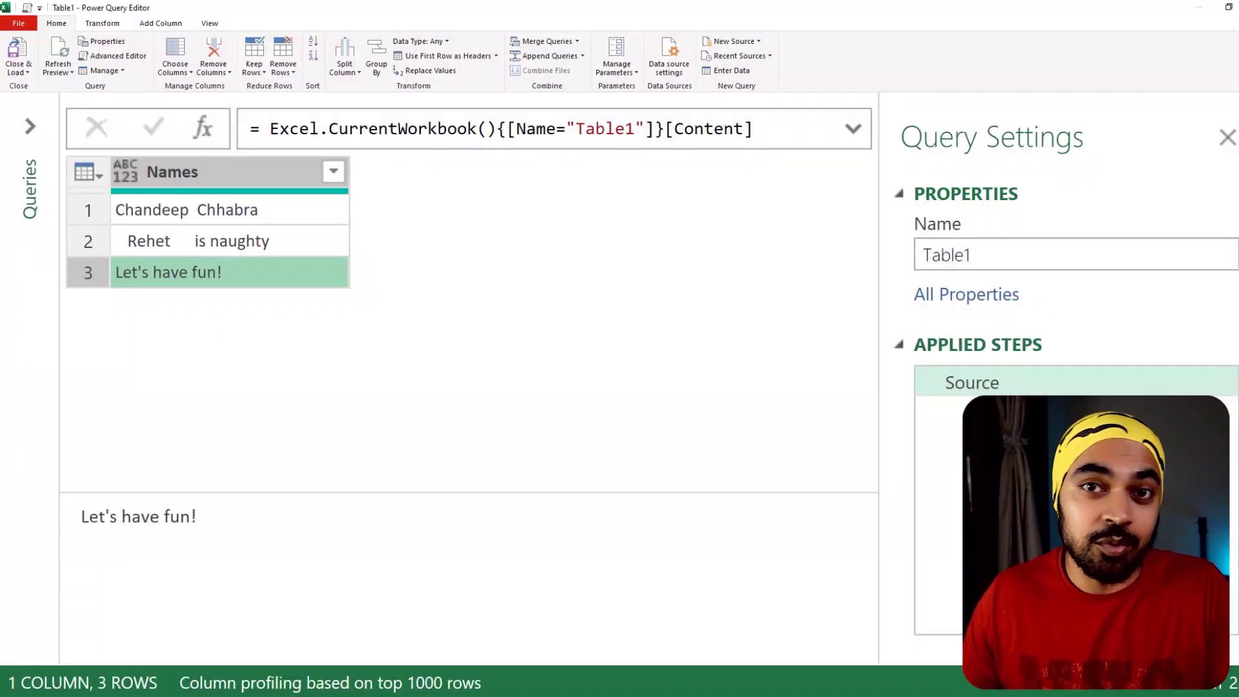
- Add a custom column with the formula Text.Trim([Names]), keeping the default column name
left_click(161, 25)
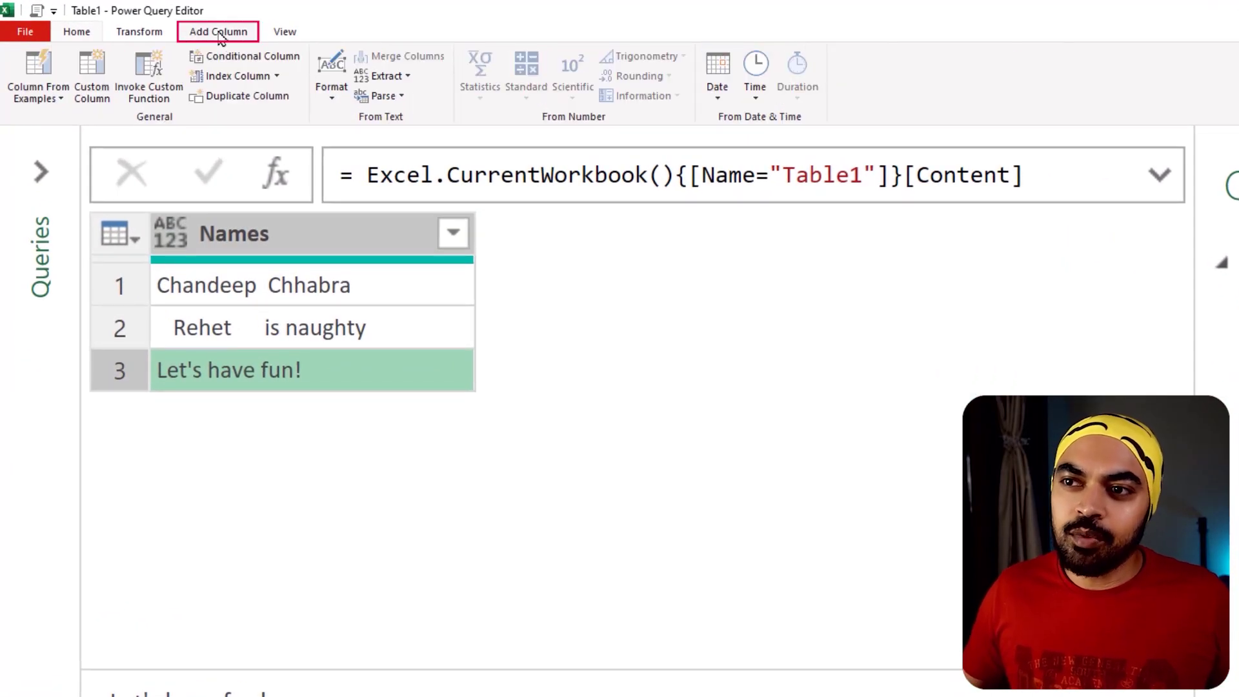
left_click(91, 76)
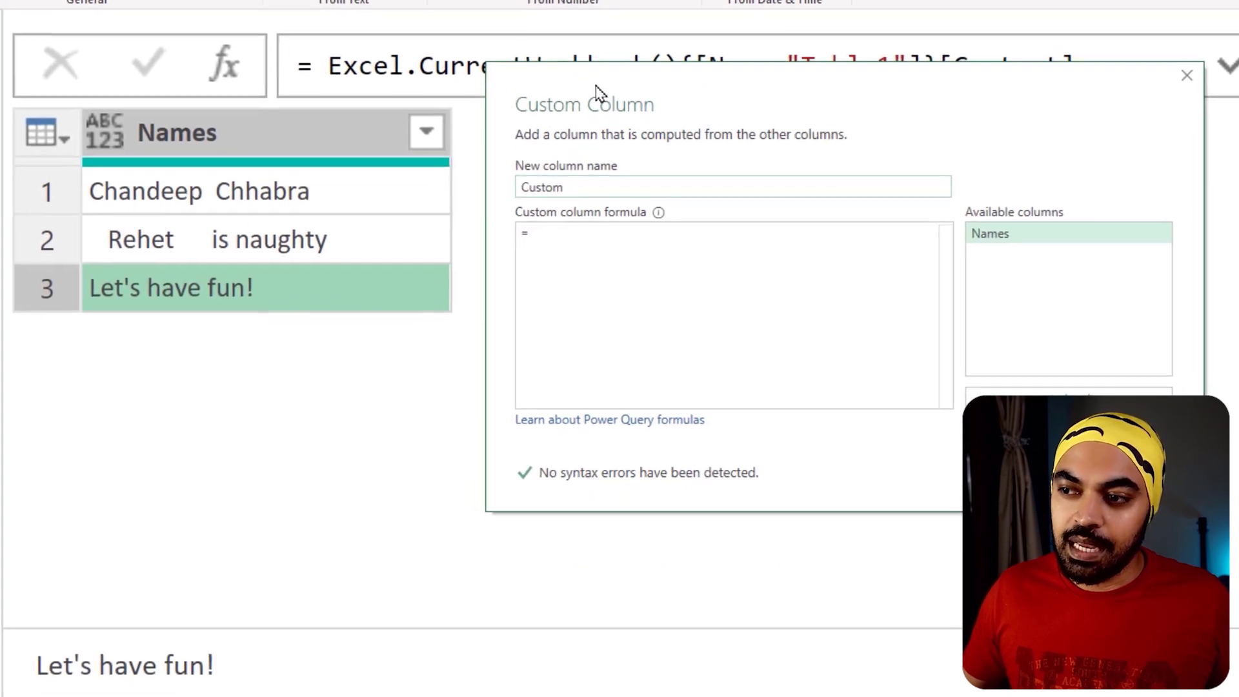
left_click(640, 419)
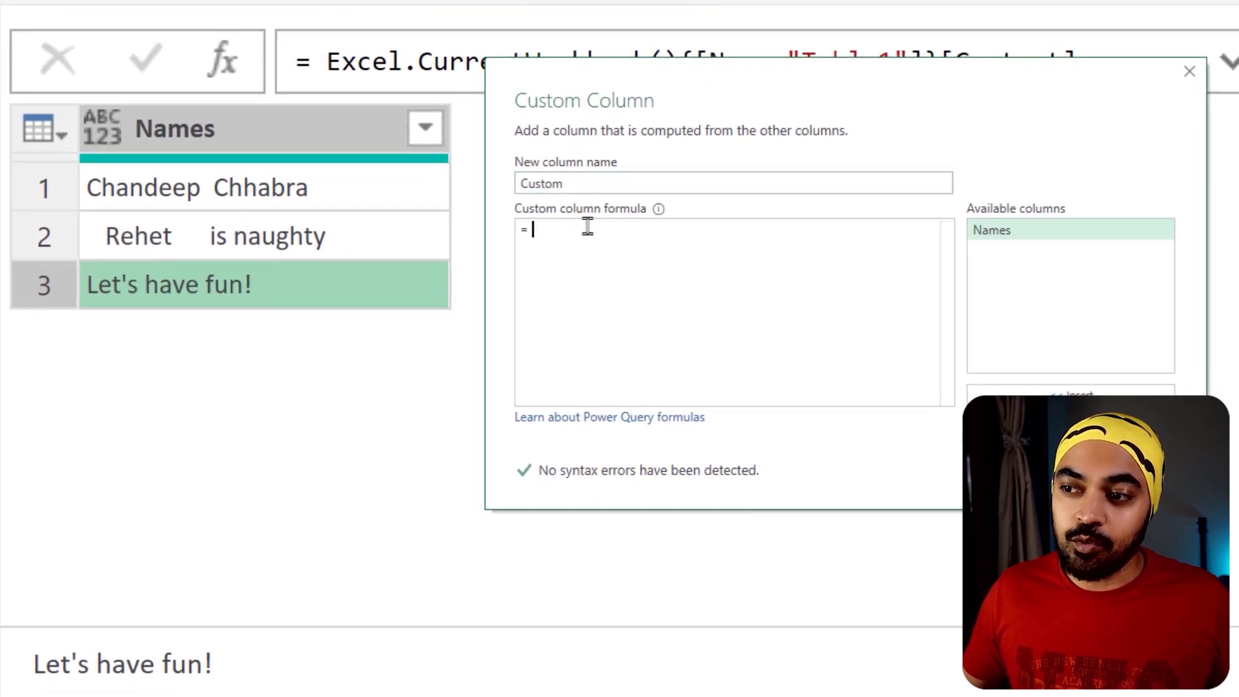
type("Te")
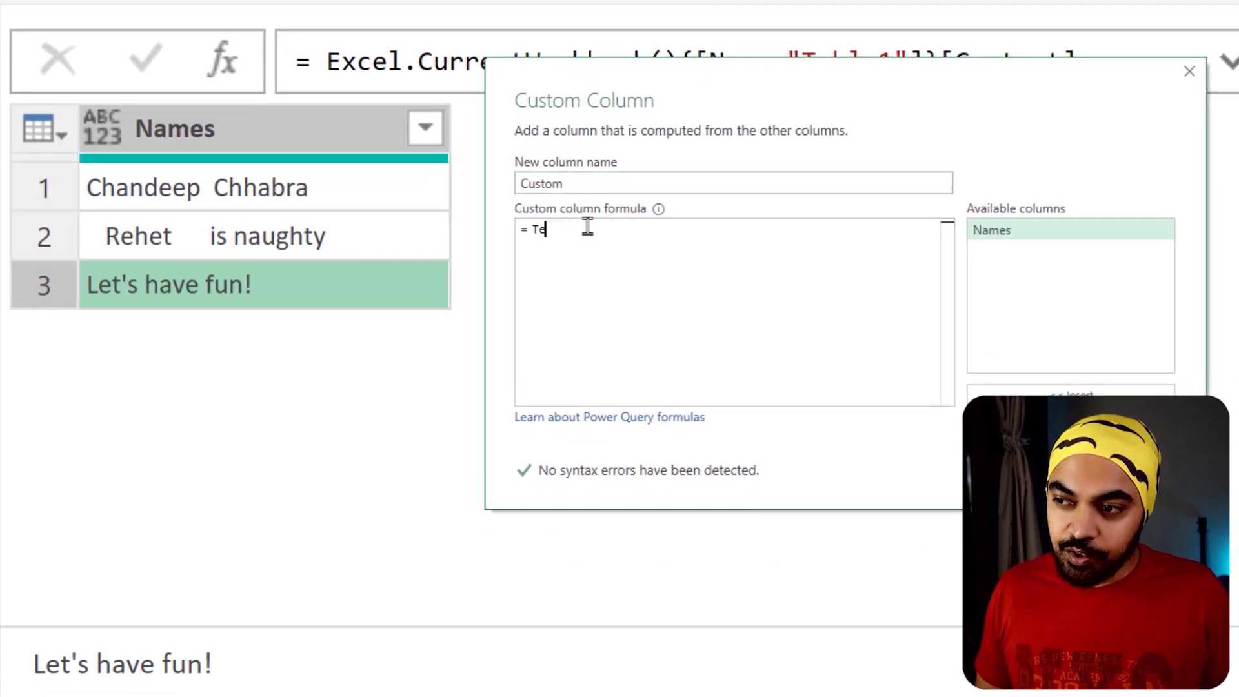
type("xt.Trim(")
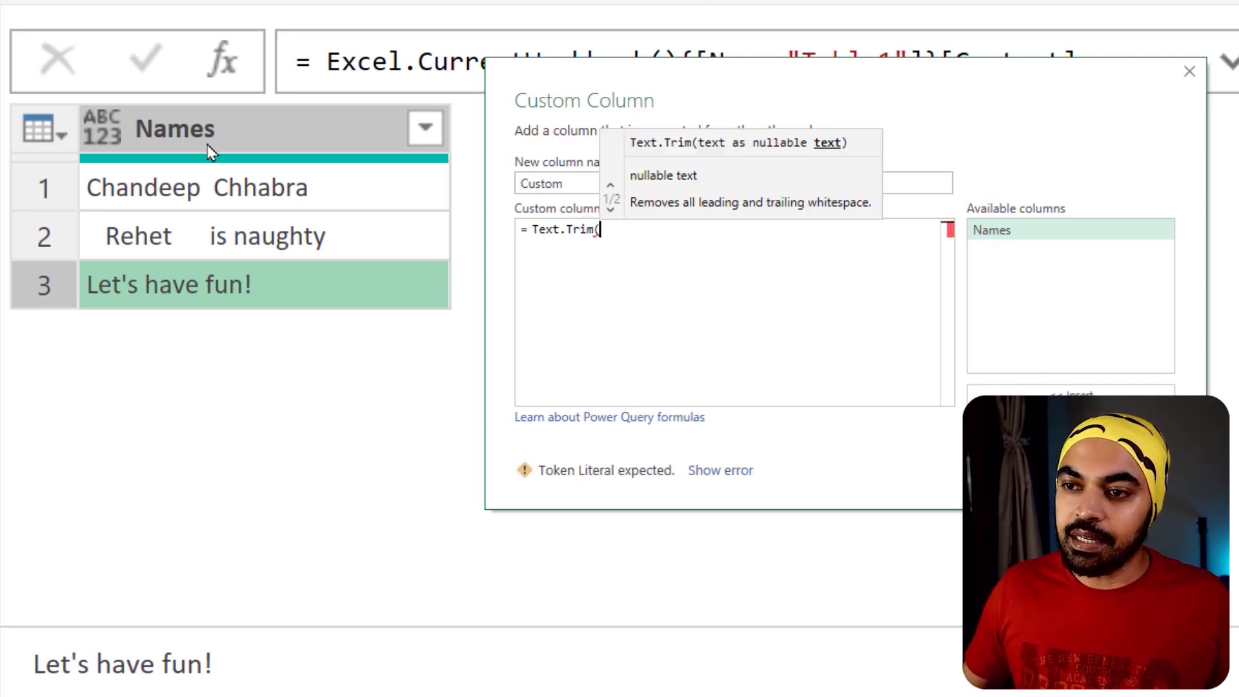
double_click(1014, 234)
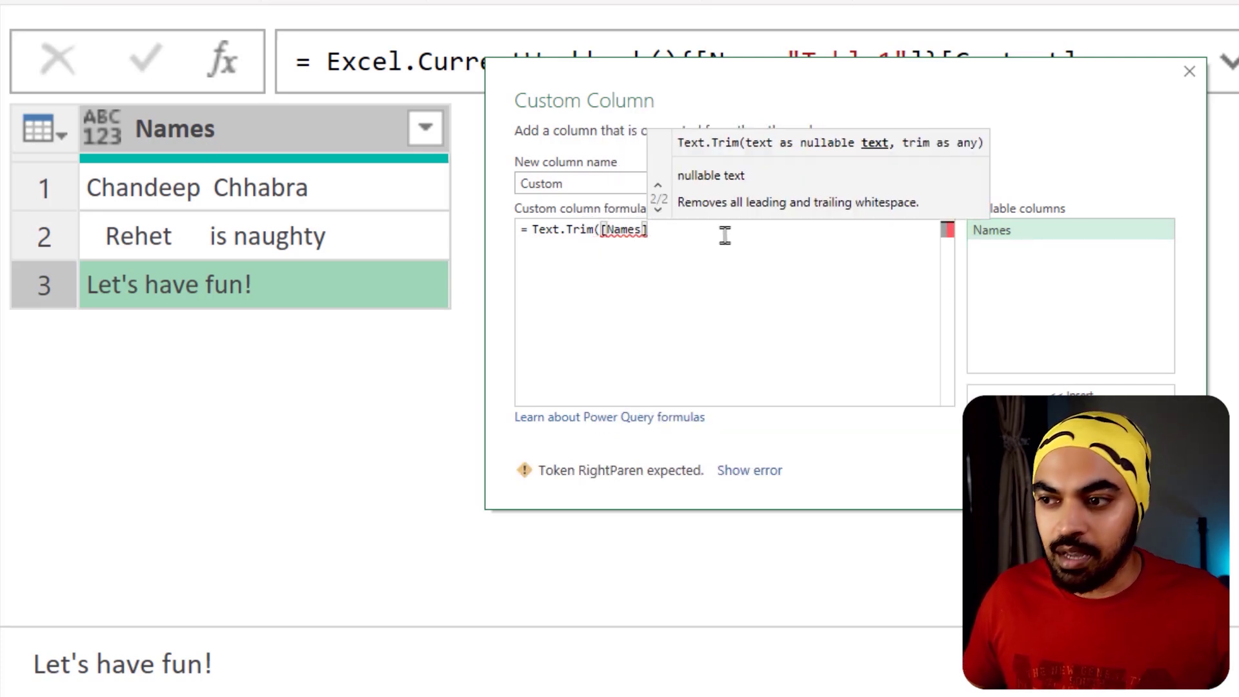
type(")")
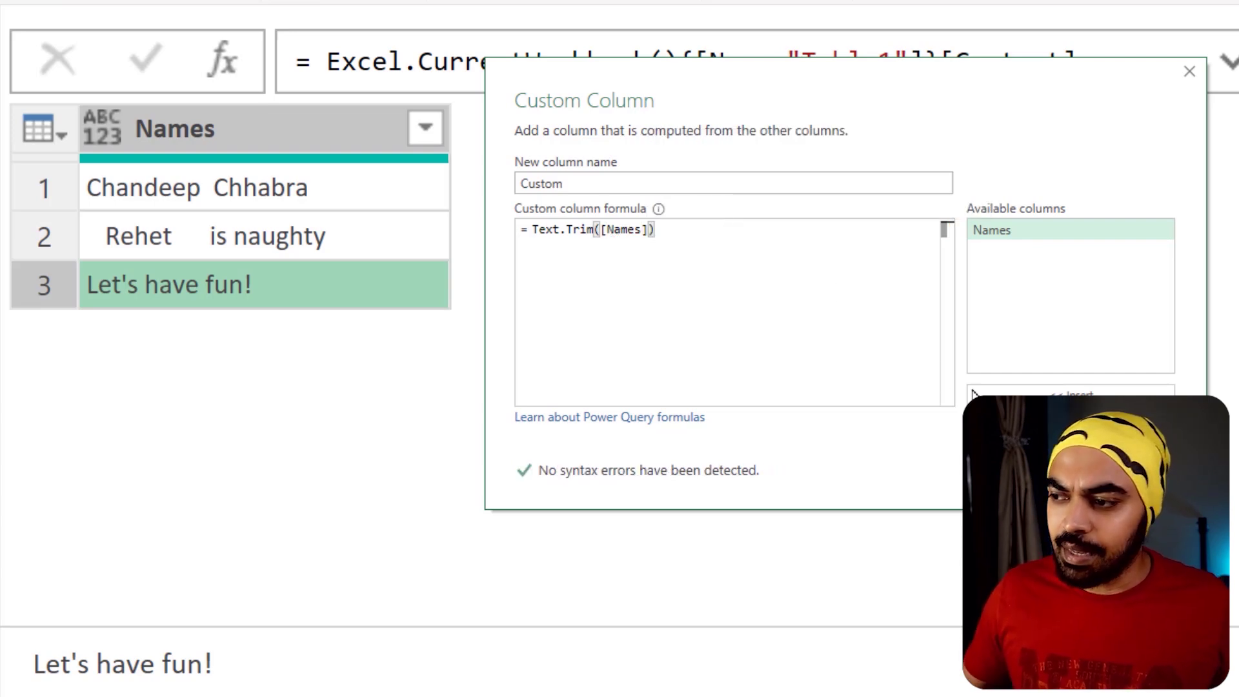
key("Return")
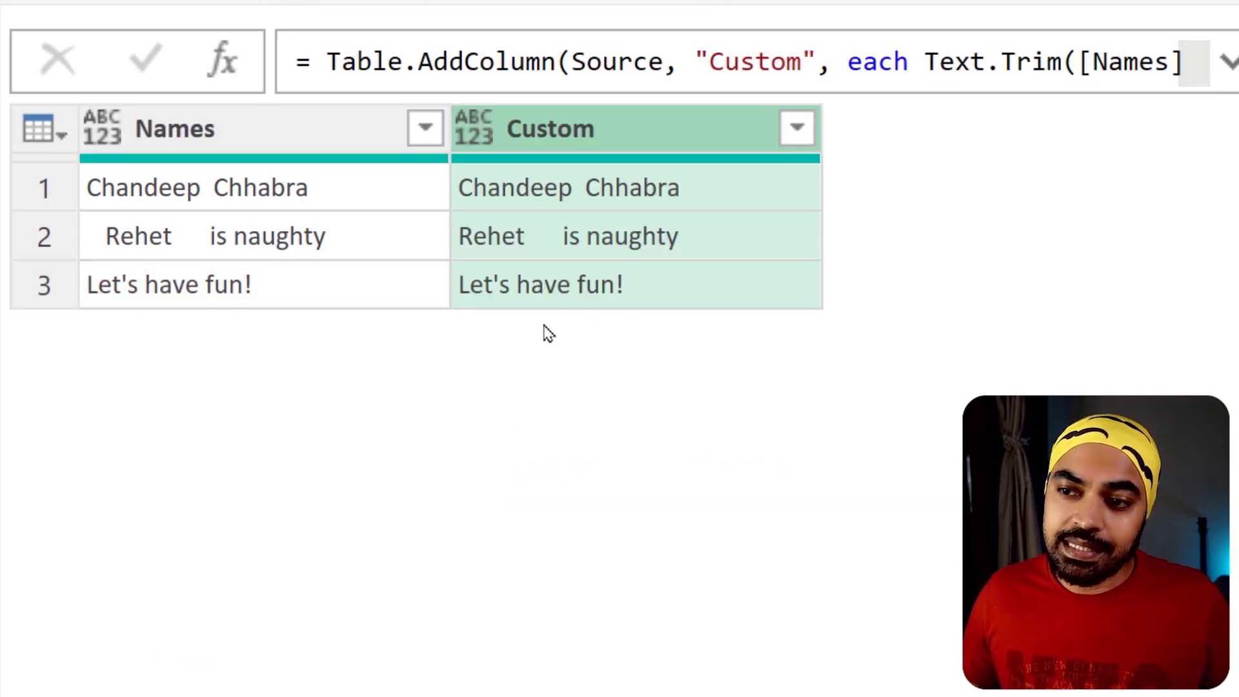
left_click_drag(76, 214, 106, 266)
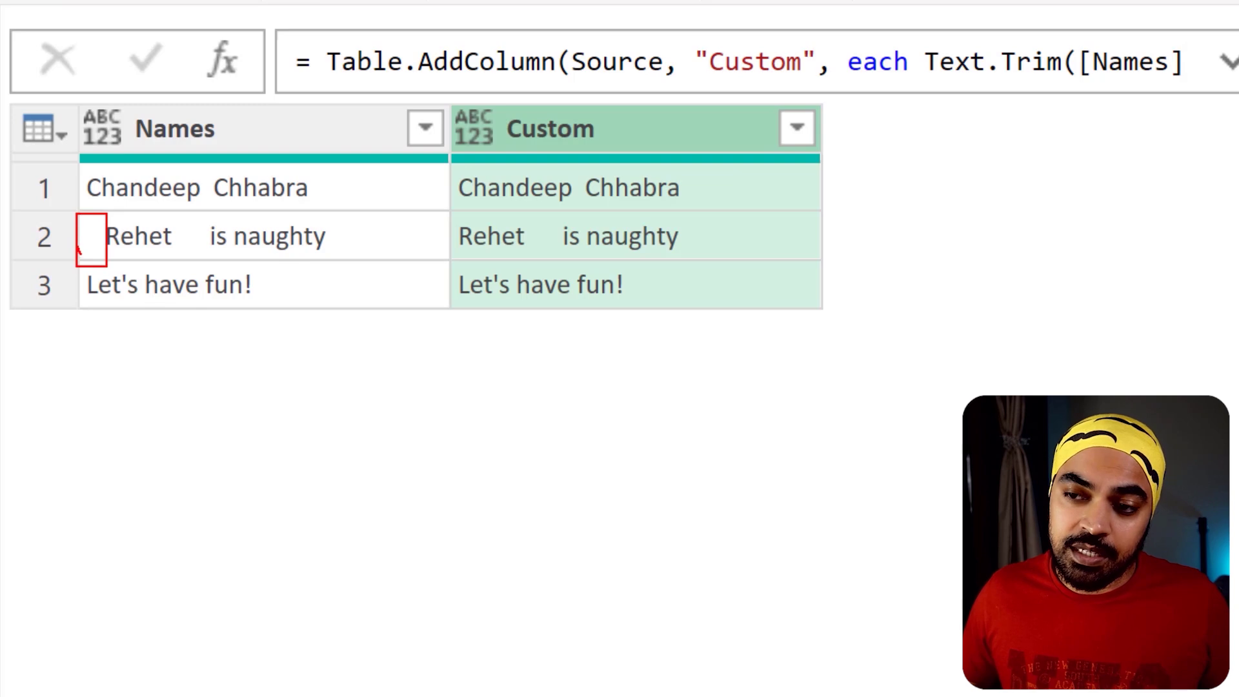
left_click_drag(335, 213, 367, 264)
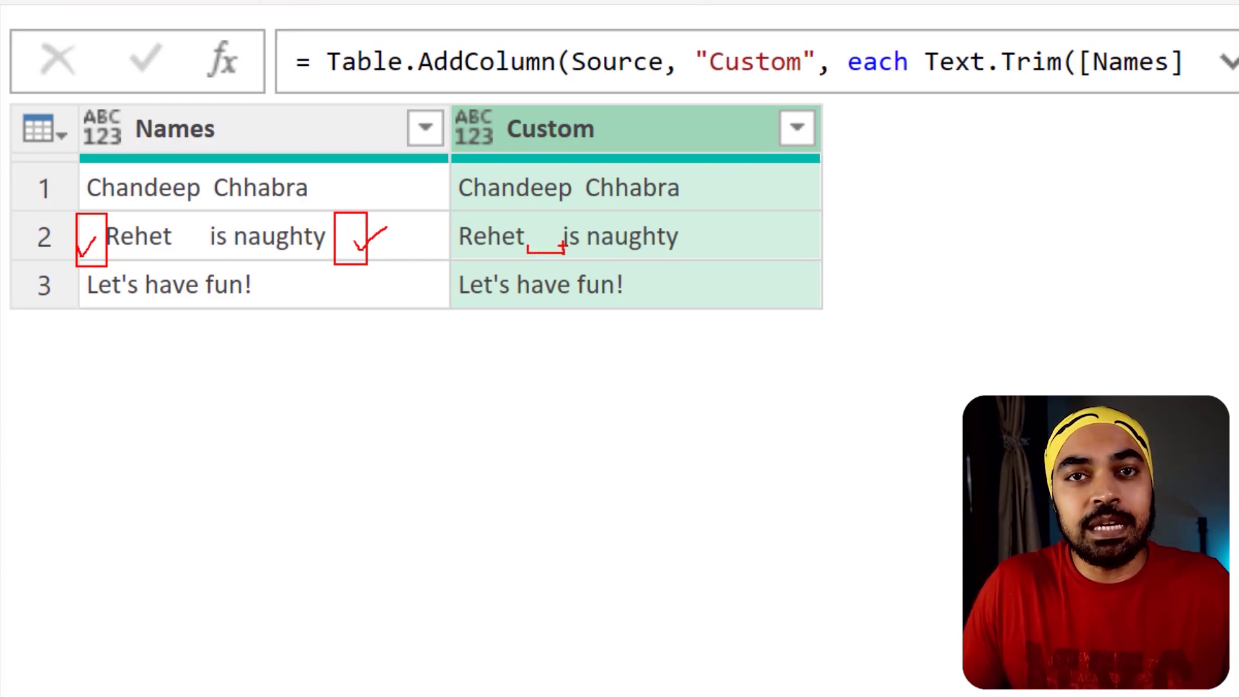
key("Escape")
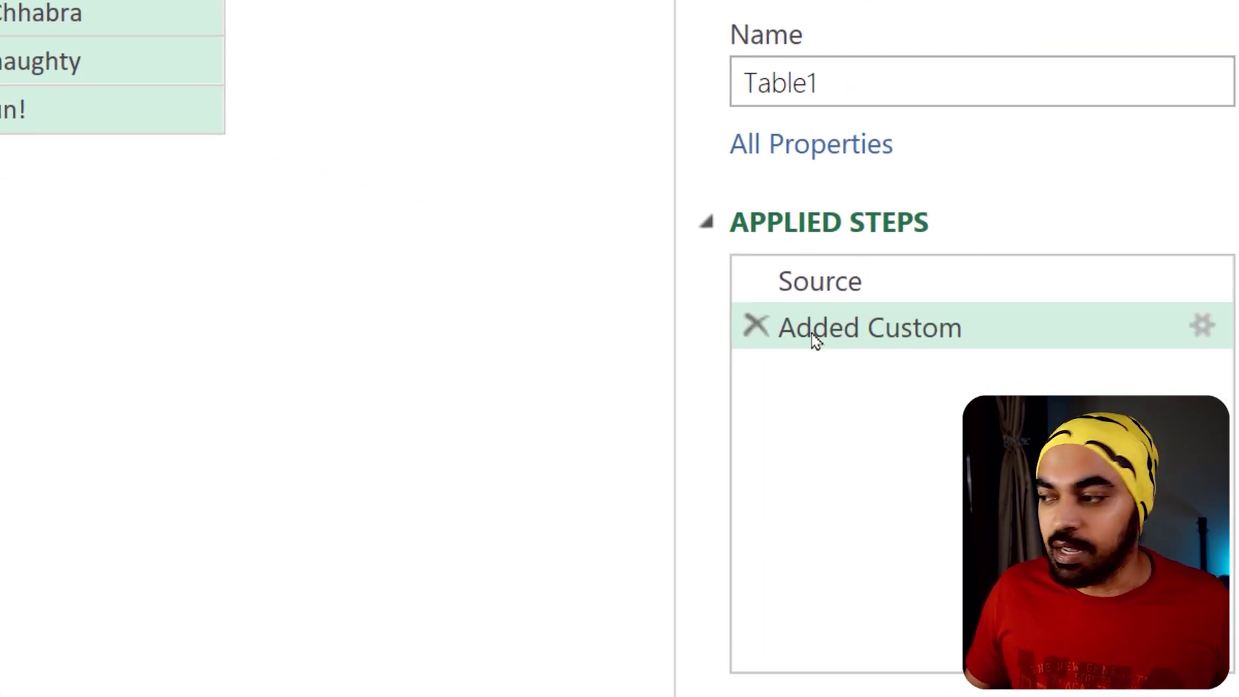
- Open the Added Custom step's settings and move its dialog below the table rows
left_click(1200, 326)
left_click_drag(105, 56, 589, 0)
left_click_drag(768, 20, 413, 275)
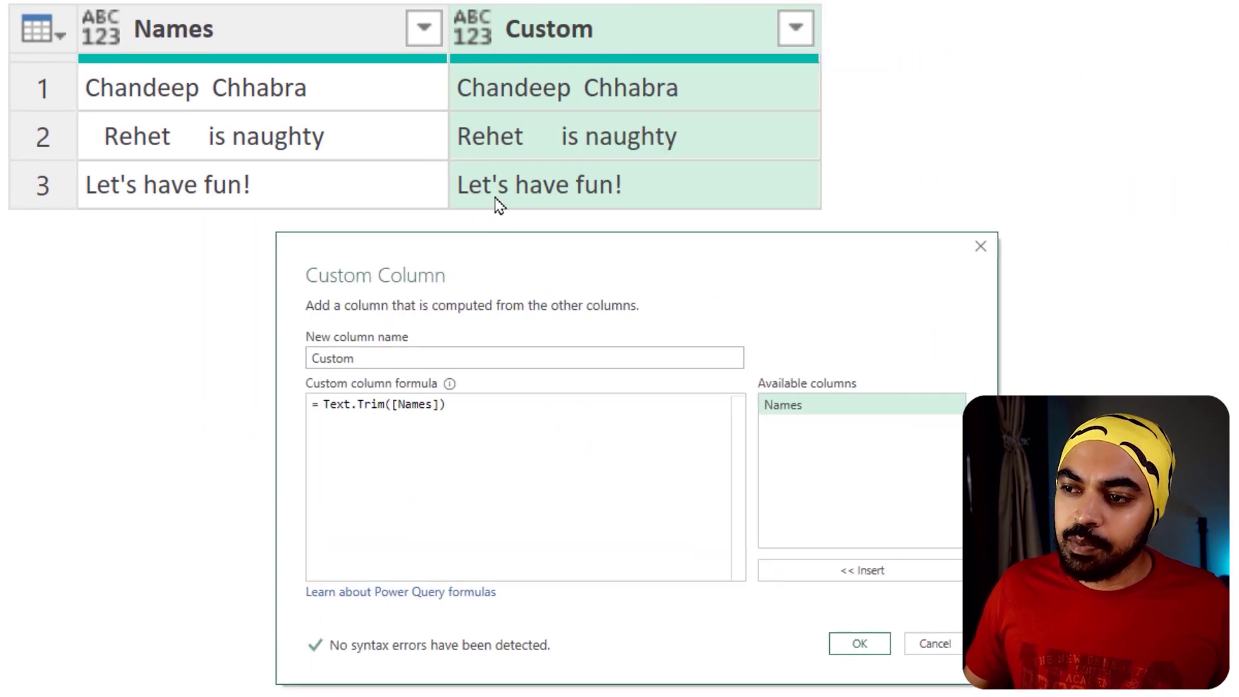
mouse_move(450, 117)
left_mouse_down()
mouse_move(525, 146)
mouse_move(701, 160)
left_mouse_up()
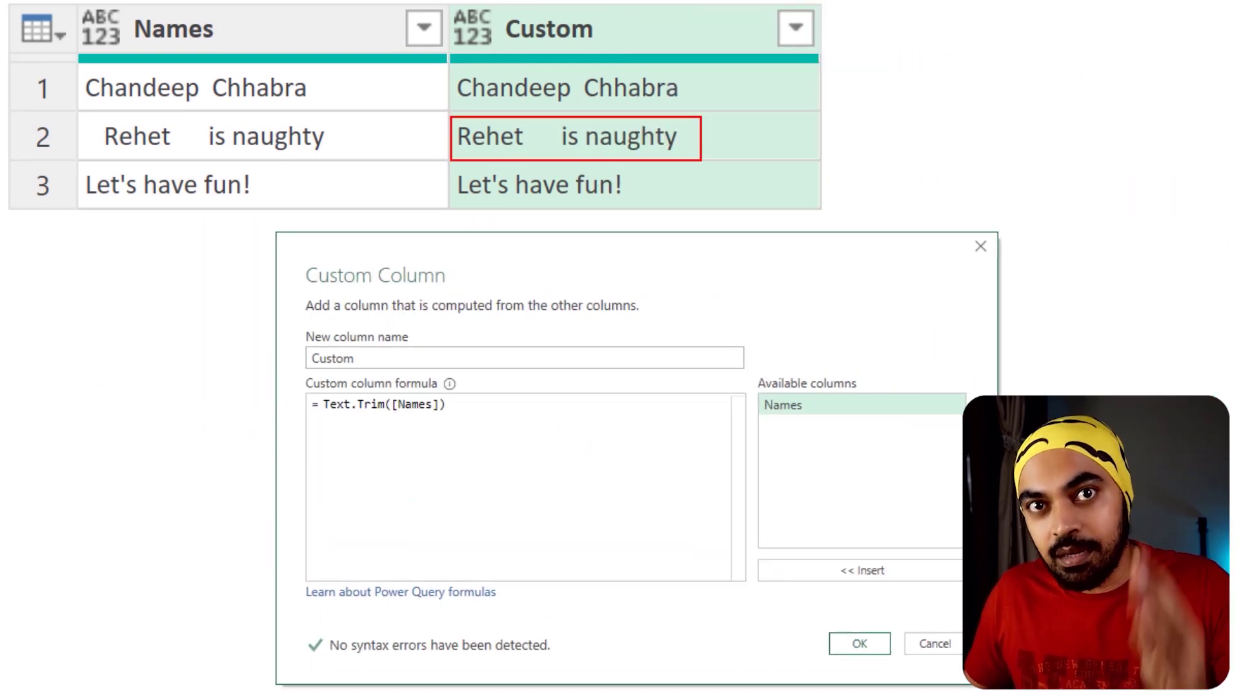
left_click_drag(534, 110, 539, 109)
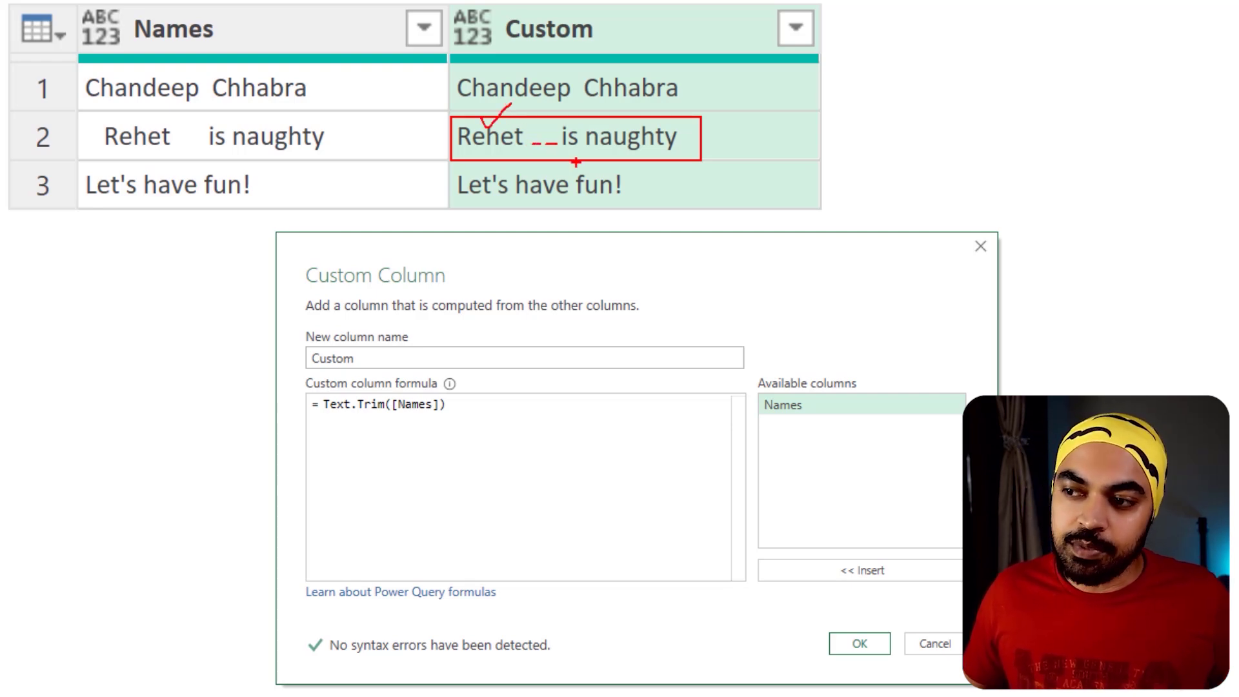
mouse_move(559, 119)
left_mouse_down()
mouse_move(578, 159)
mouse_move(681, 167)
left_mouse_up()
key("Escape")
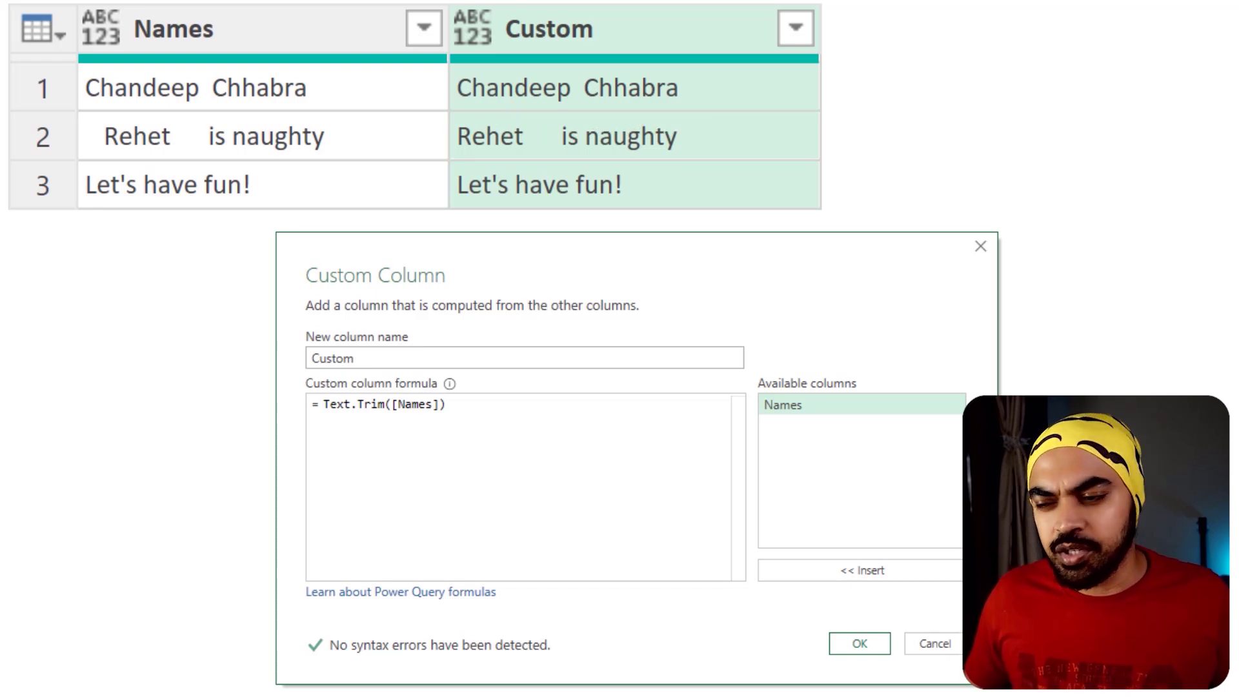
- Insert Text.Split( in front of Text.Trim([Names]) in the custom column formula
left_click(478, 426)
key("Left")
key("Left")
key("Left")
key("Left")
key("Left")
key("Left")
key("Left")
key("Left")
key("Left")
key("Left")
key("Left")
key("Left")
key("Left")
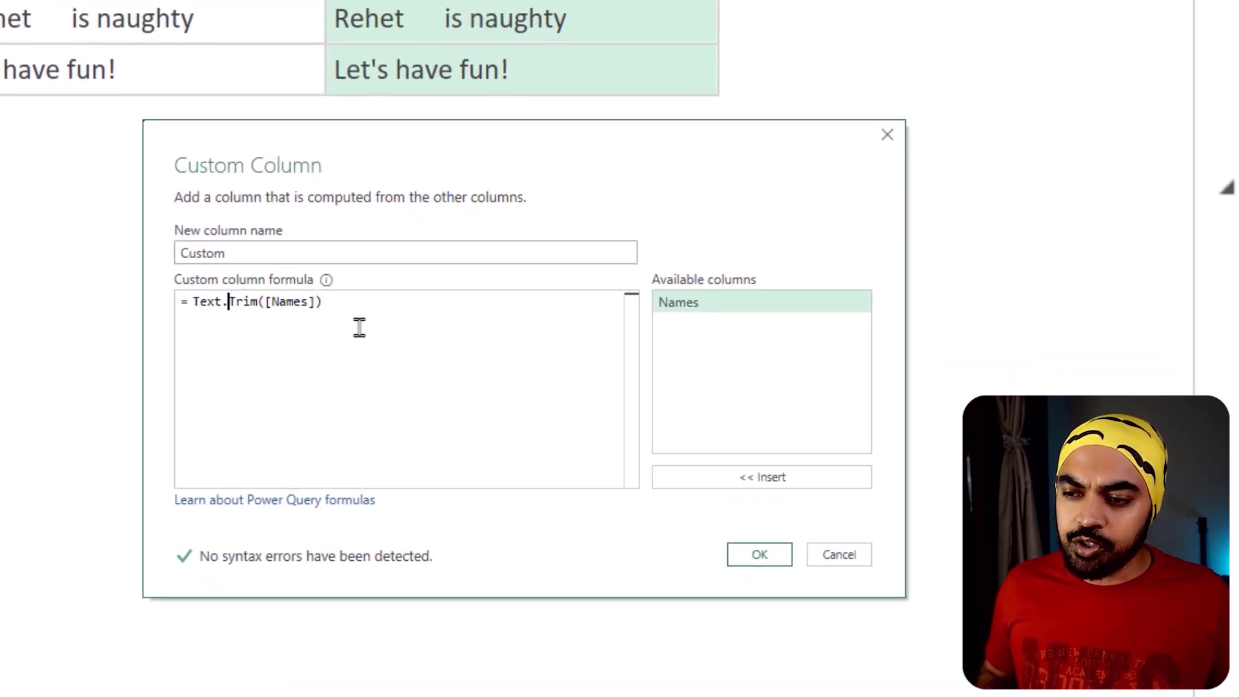
key("Left")
key("Left")
key("Left")
key("Left")
key("Left")
type("Text.Spli")
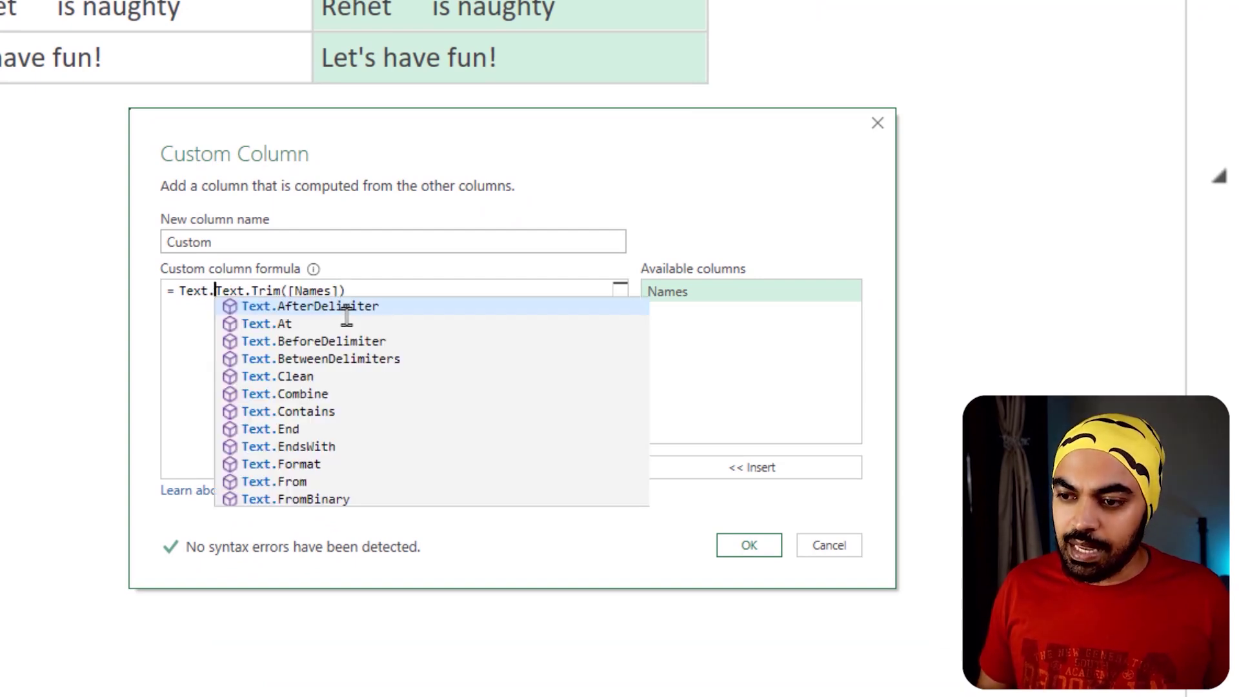
type("t(")
- Complete the Text.Split call with a single space " " as separator and apply the edited custom column formula
key("Right")
key("Right")
key("Right")
key("Right")
key("Right")
key("Right")
key("Right")
key("Right")
key("Right")
key("Right")
key("Right")
key("Right")
key("Right")
key("Right")
key("Right")
key("Right")
key("Right")
key("Right")
type(", ")
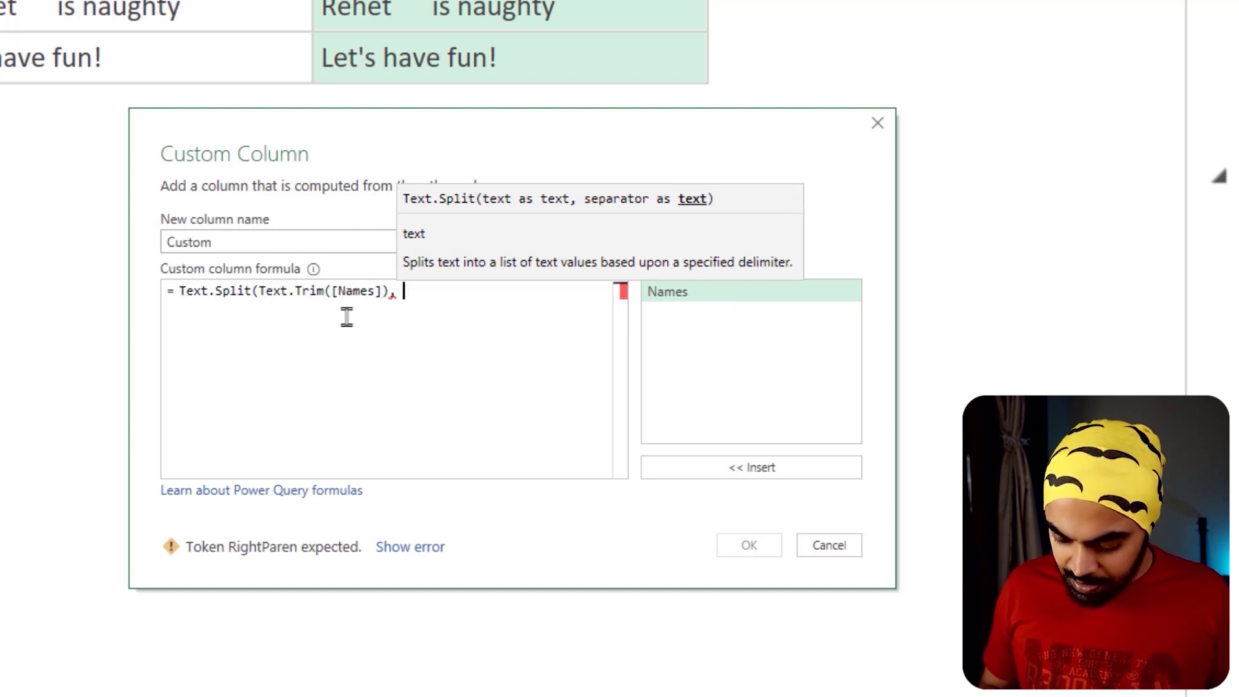
type("\" \")")
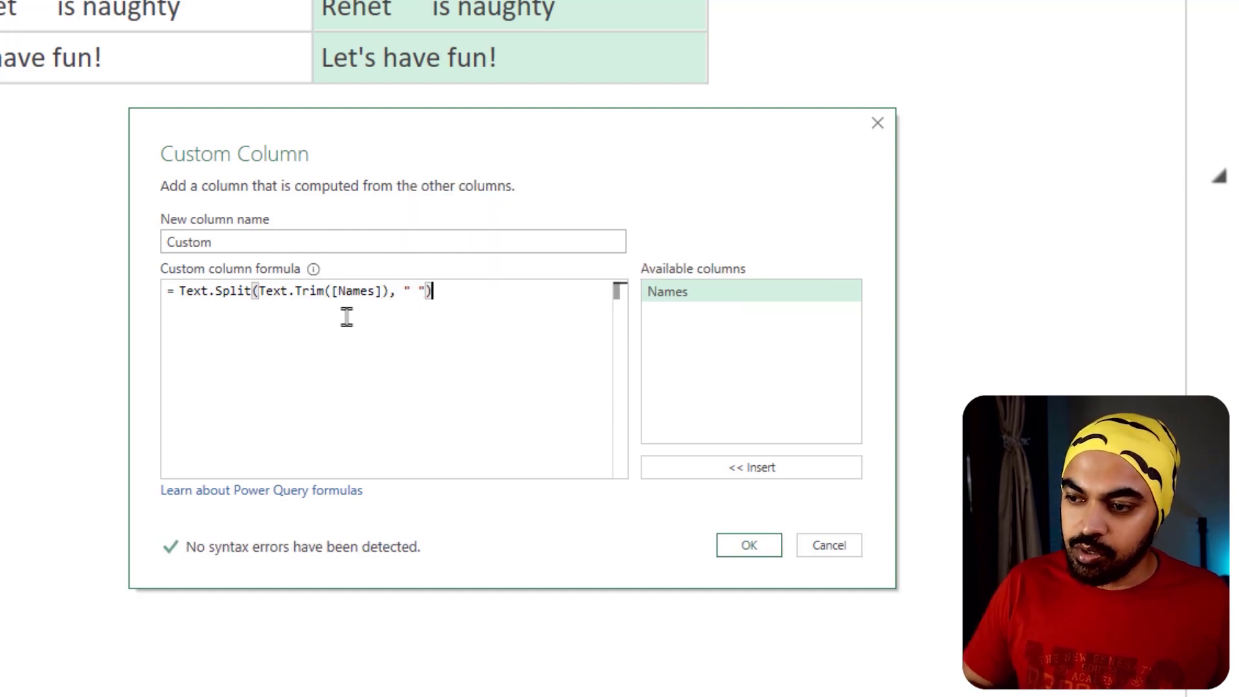
left_click(750, 548)
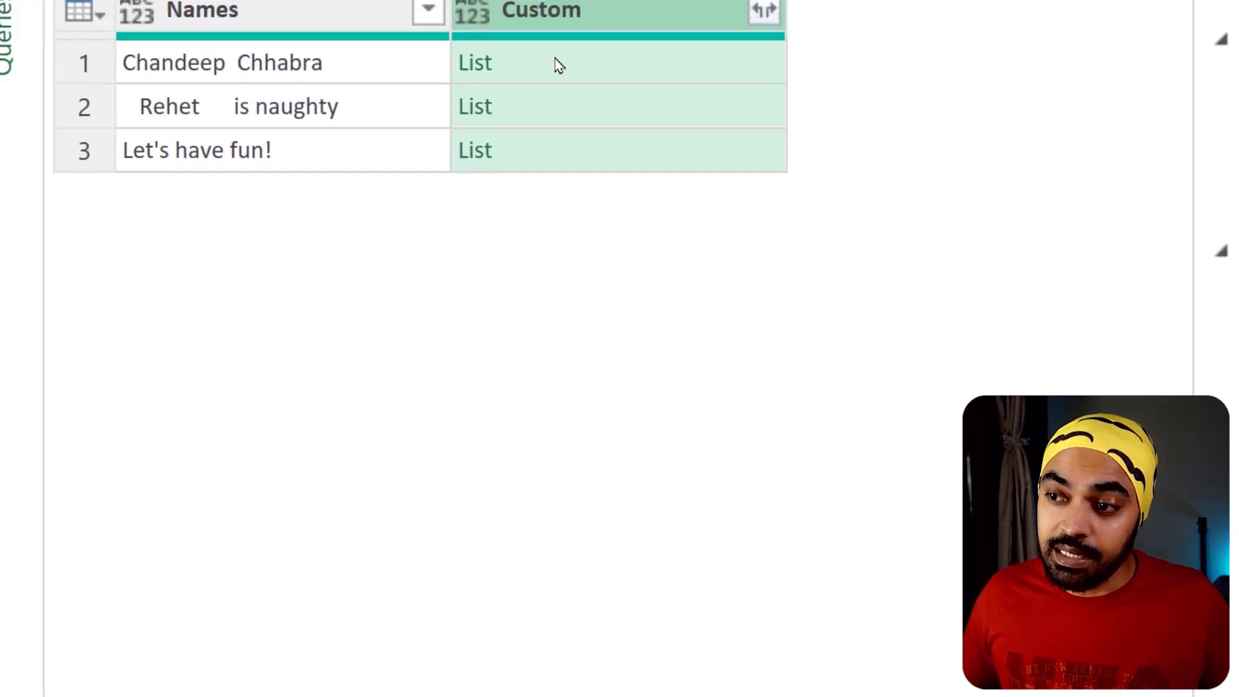
- Enlarge the preview pane and examine the split lists in the first and second rows of the Custom column for blank items
left_click(559, 65)
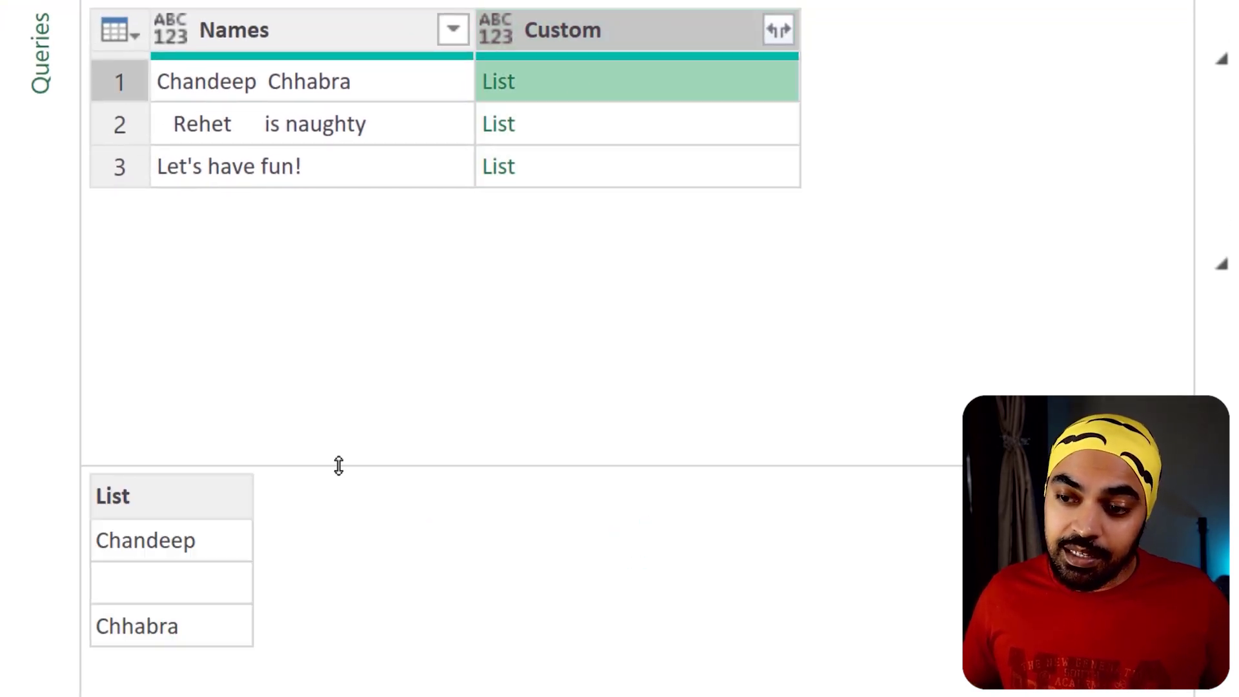
left_click_drag(310, 458, 362, 291)
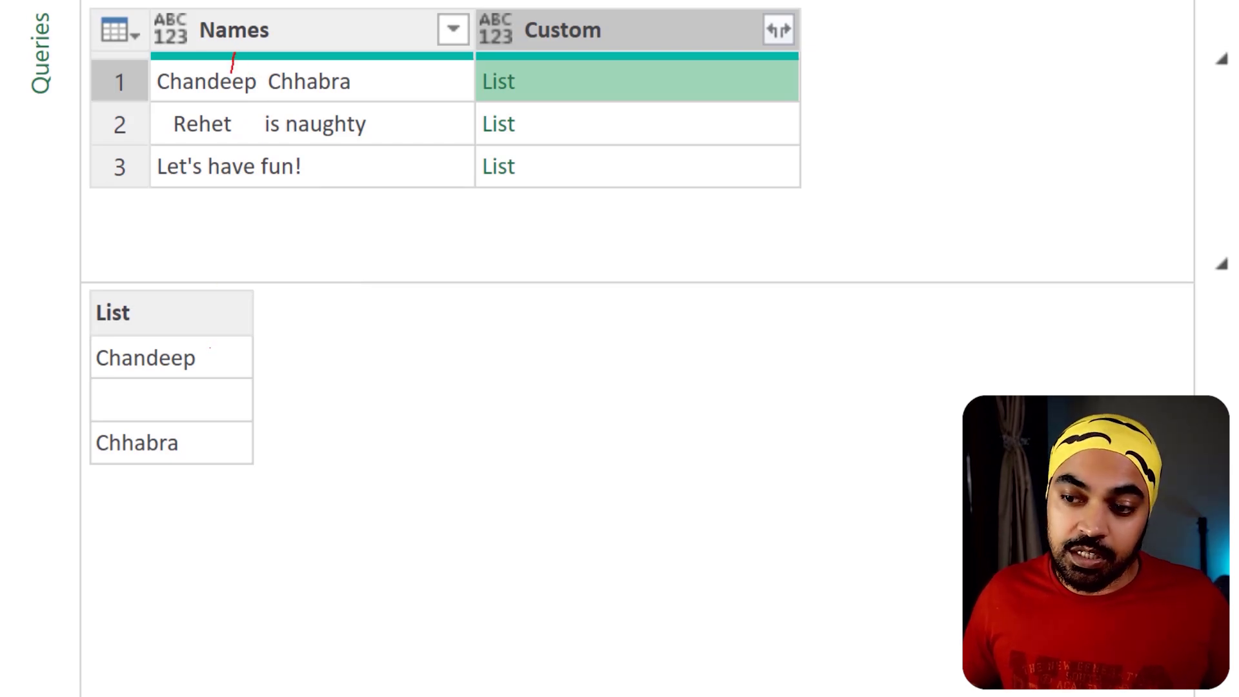
mouse_move(151, 393)
left_mouse_down()
mouse_move(94, 390)
mouse_move(149, 395)
left_mouse_up()
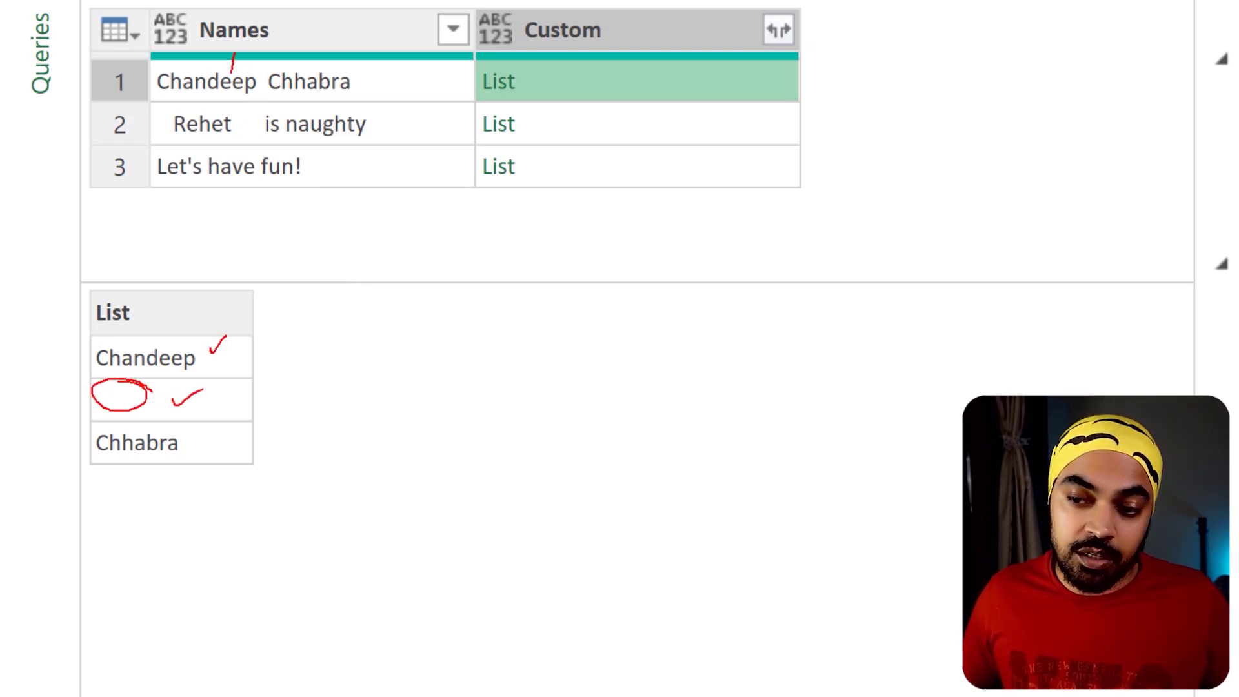
mouse_move(221, 440)
left_mouse_down()
mouse_move(155, 471)
mouse_move(214, 431)
left_mouse_up()
key("Escape")
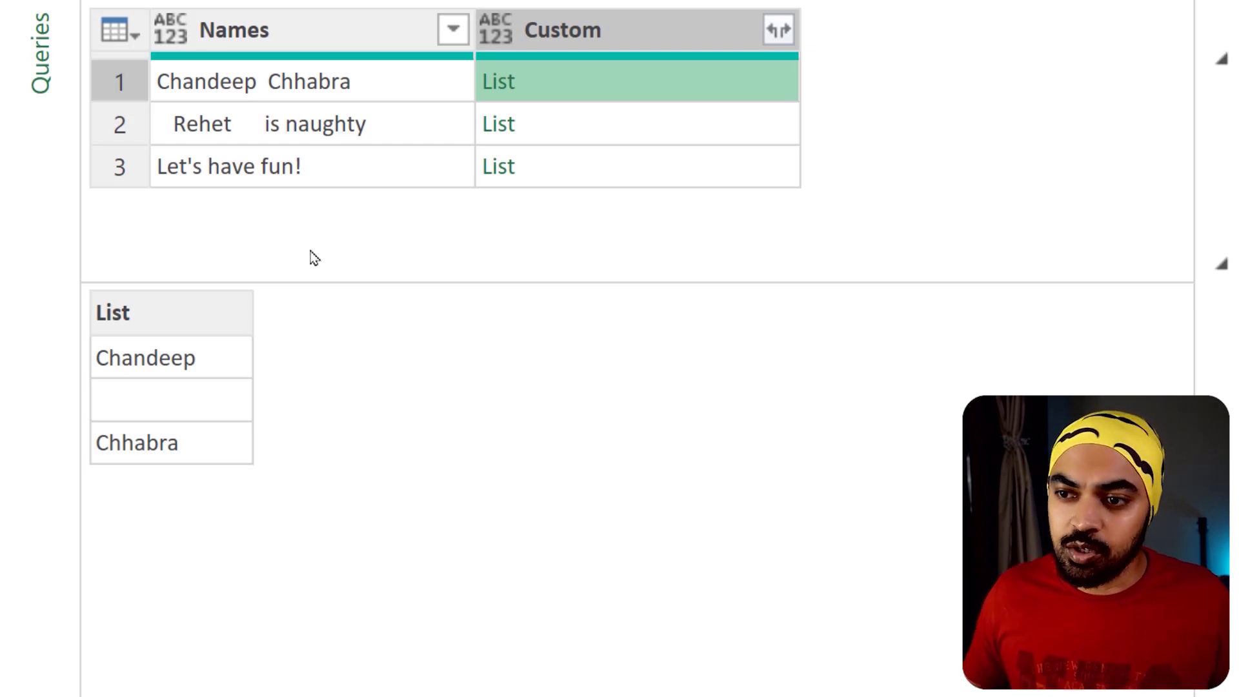
left_click(334, 130)
left_click(624, 121)
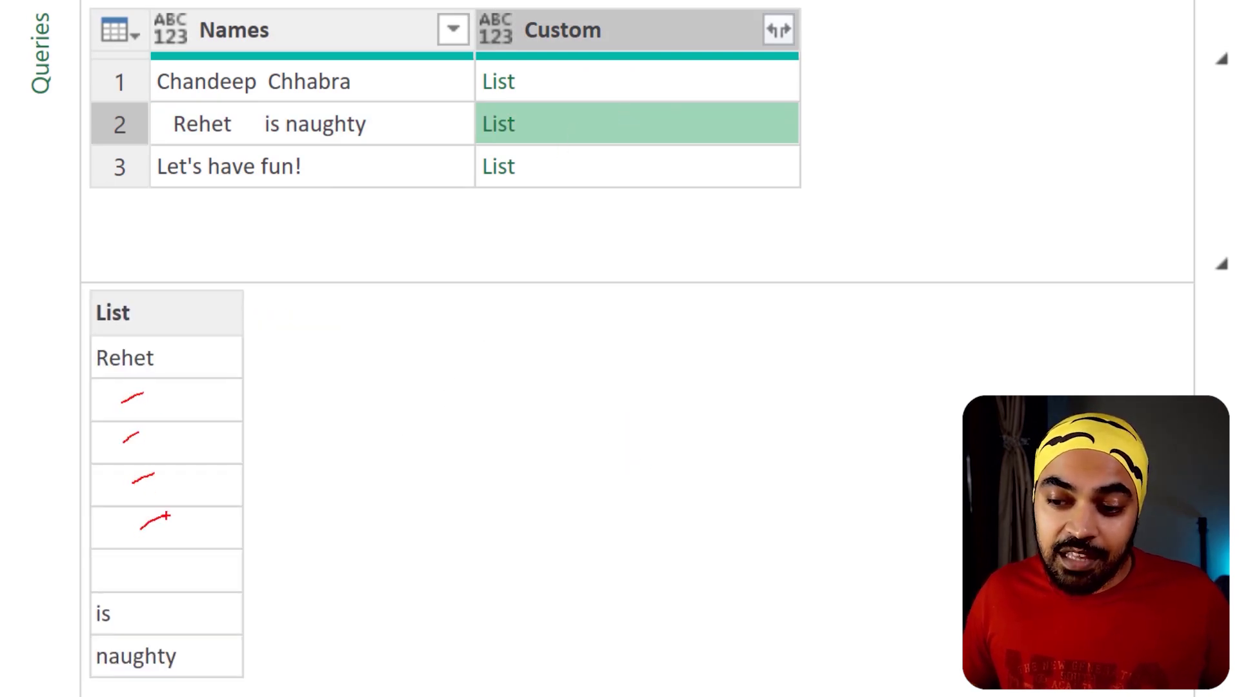
mouse_move(81, 375)
left_mouse_down()
mouse_move(213, 525)
mouse_move(252, 595)
left_mouse_up()
left_click_drag(274, 414, 270, 492)
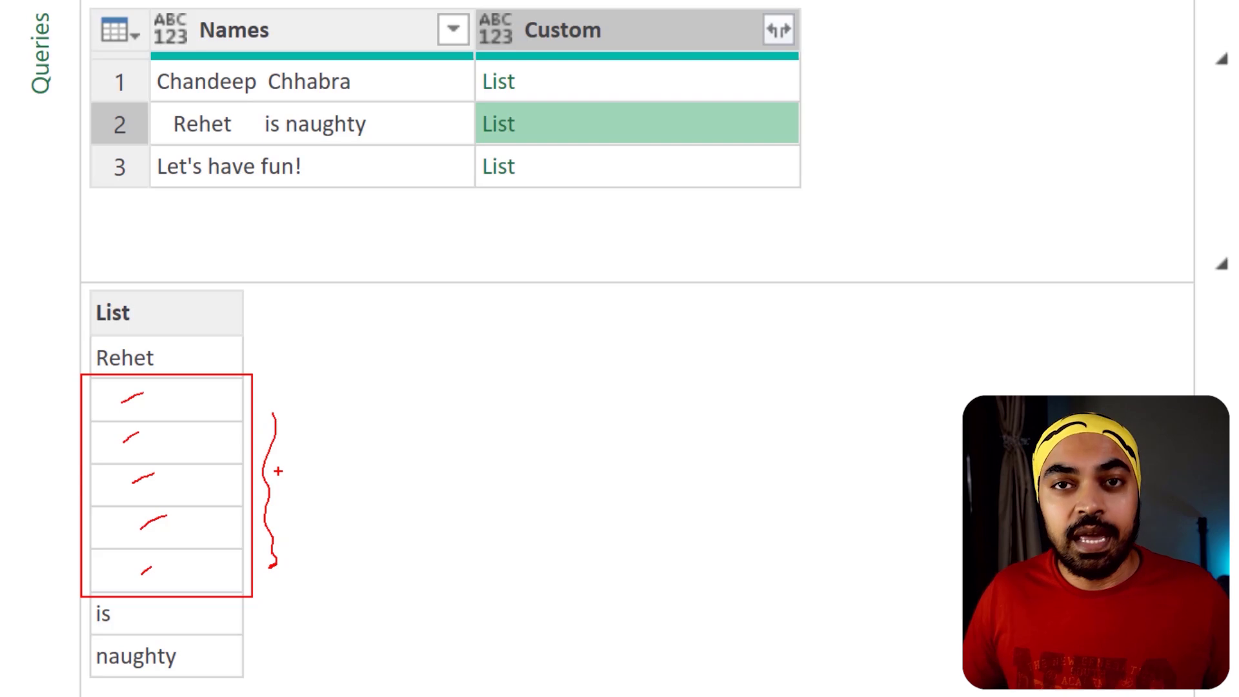
key("Escape")
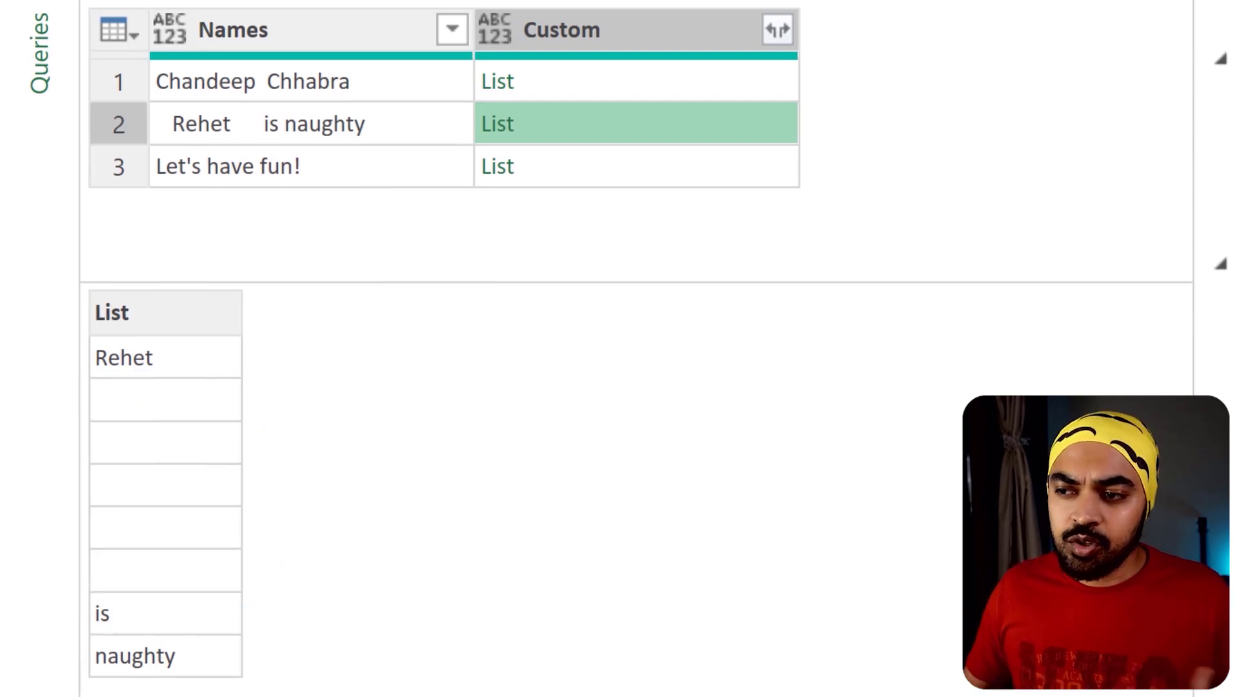
- Reopen the Added Custom step's settings and move its dialog clear of the second row's list preview
left_click(1196, 325)
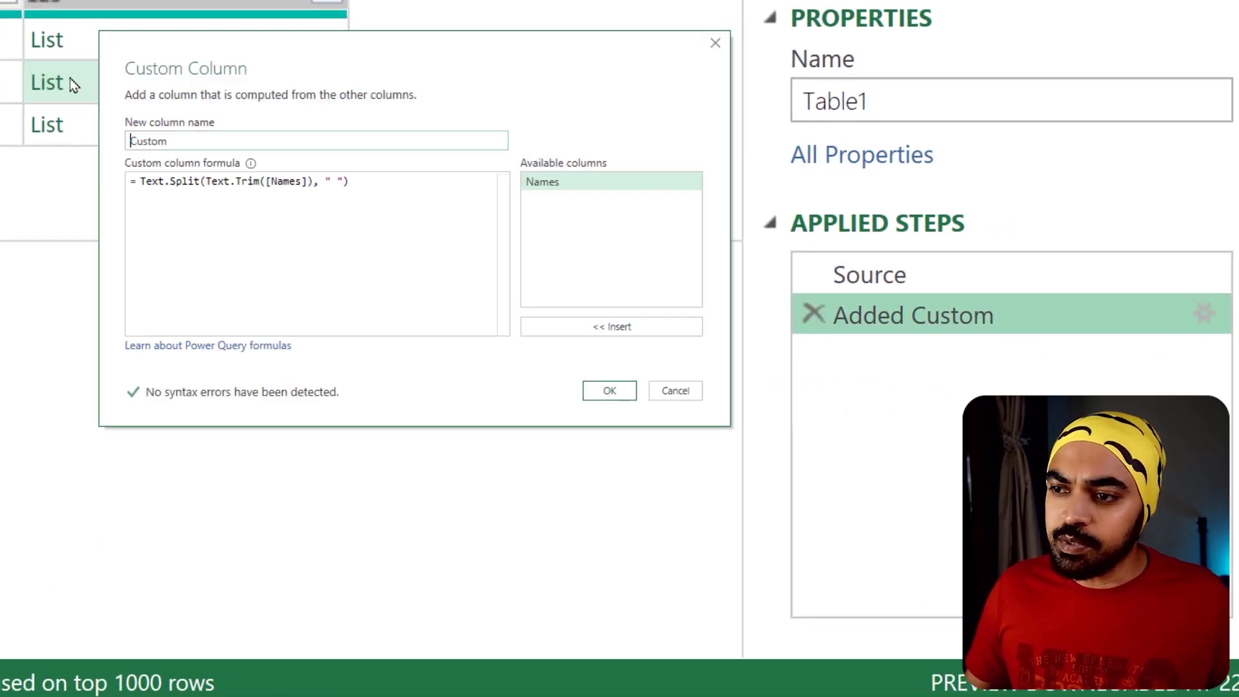
left_click_drag(177, 61, 42, 160)
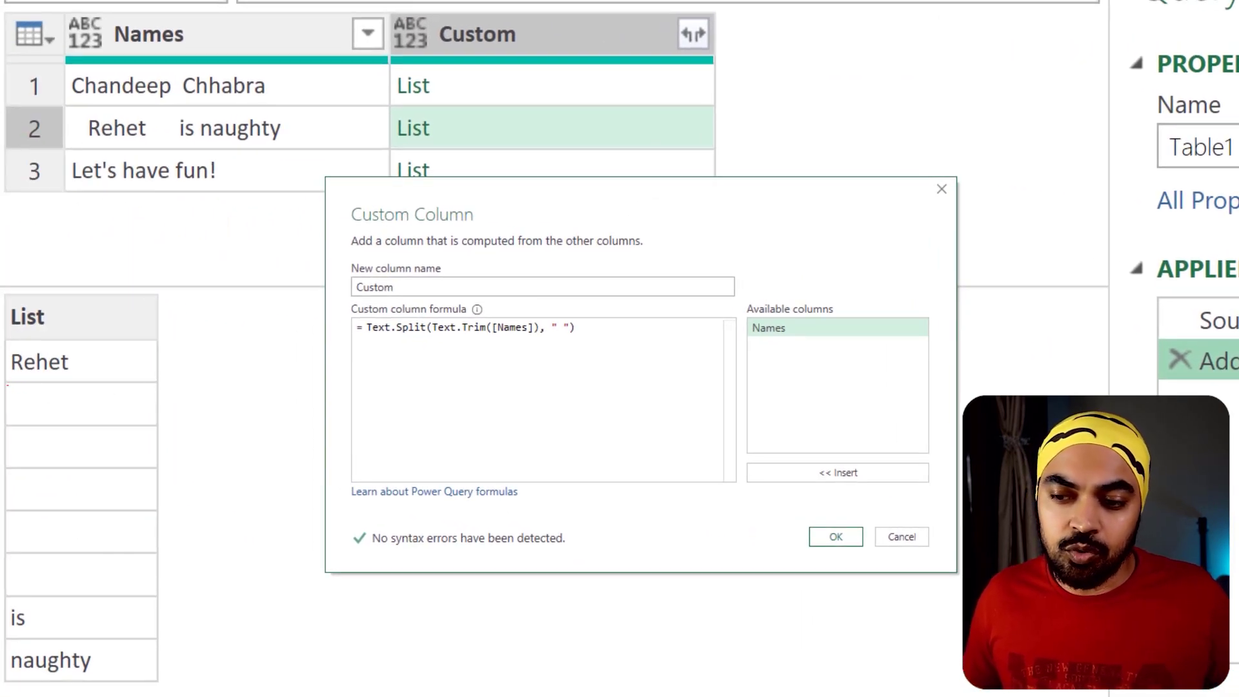
left_click_drag(7, 385, 155, 616)
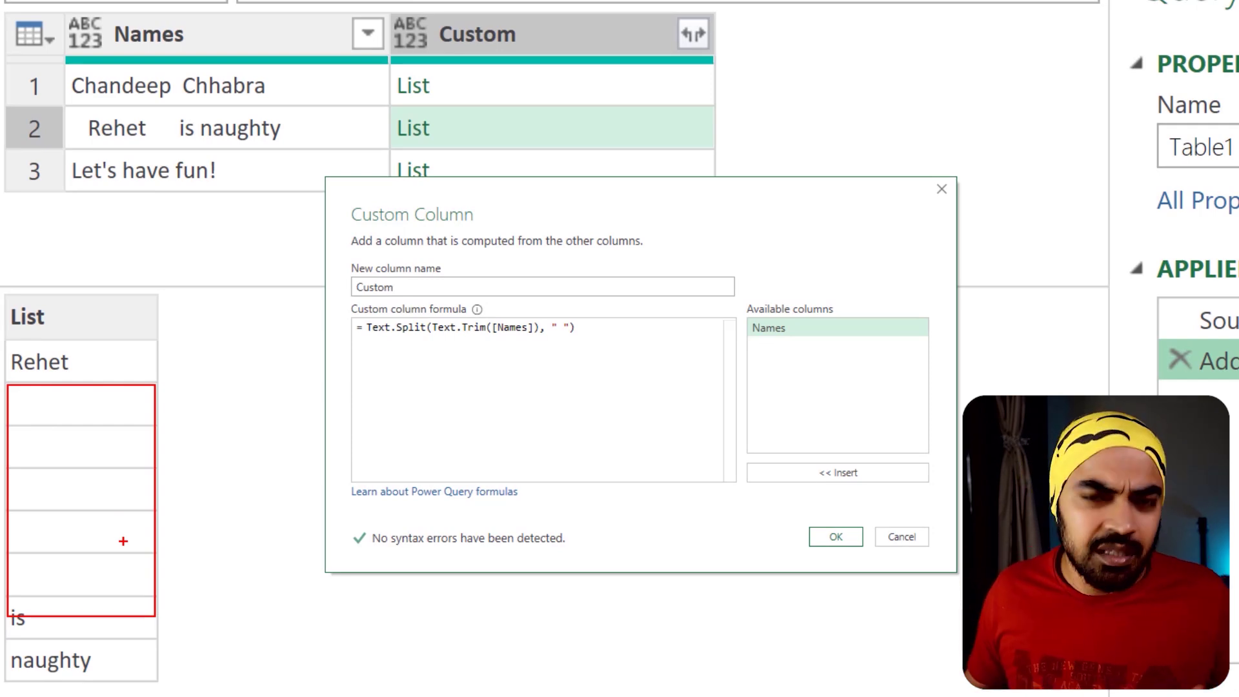
mouse_move(45, 410)
left_mouse_down()
mouse_move(102, 520)
mouse_move(41, 517)
left_mouse_up()
key("Escape")
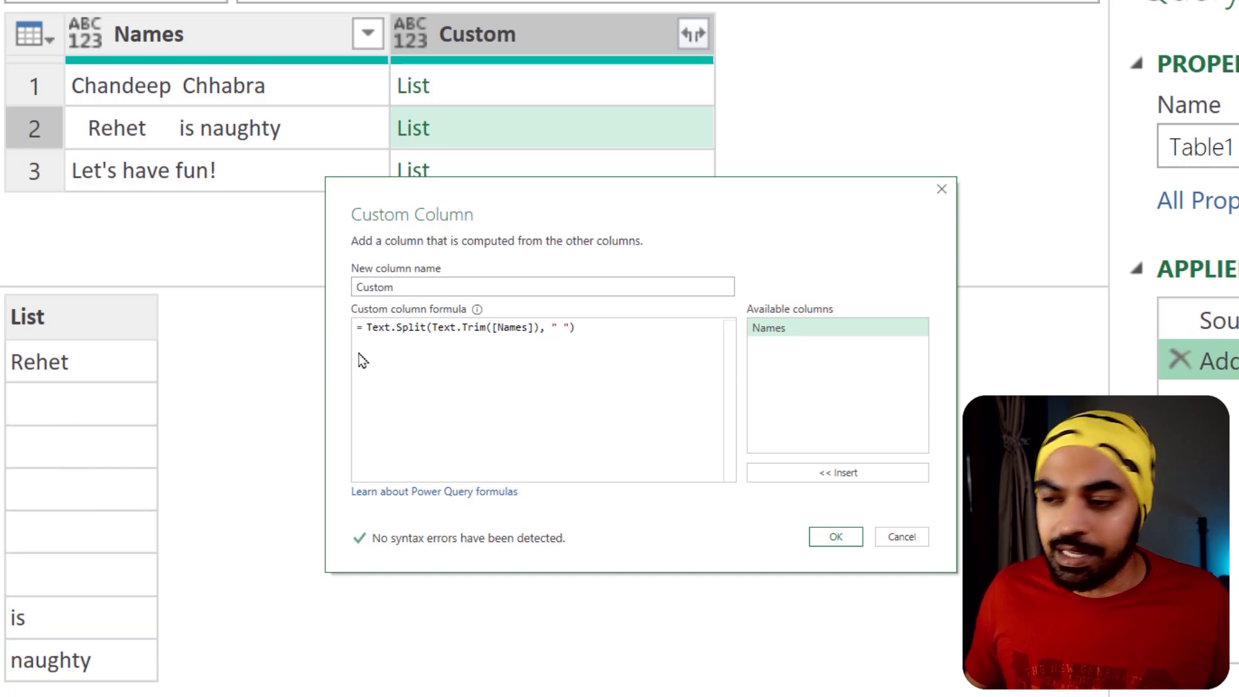
- Wrap the Text.Split expression in List.Select( with the condition each _ <> "" and apply the custom column formula
left_click(366, 327)
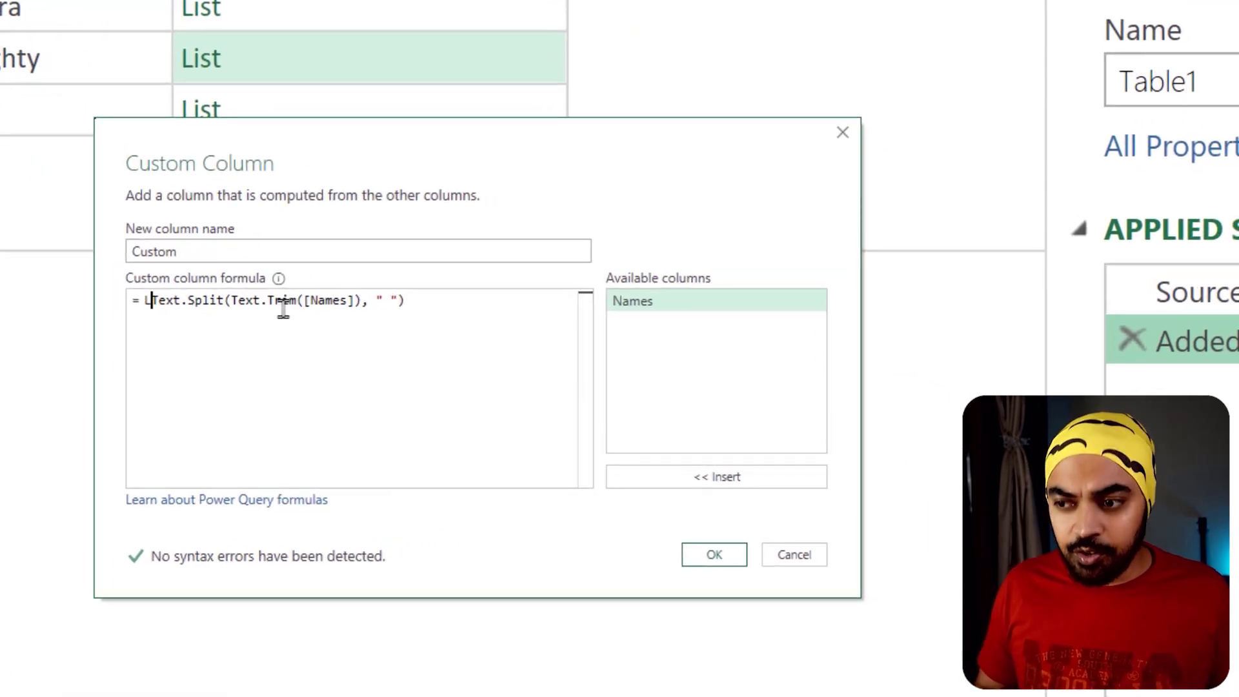
type("List.Select(")
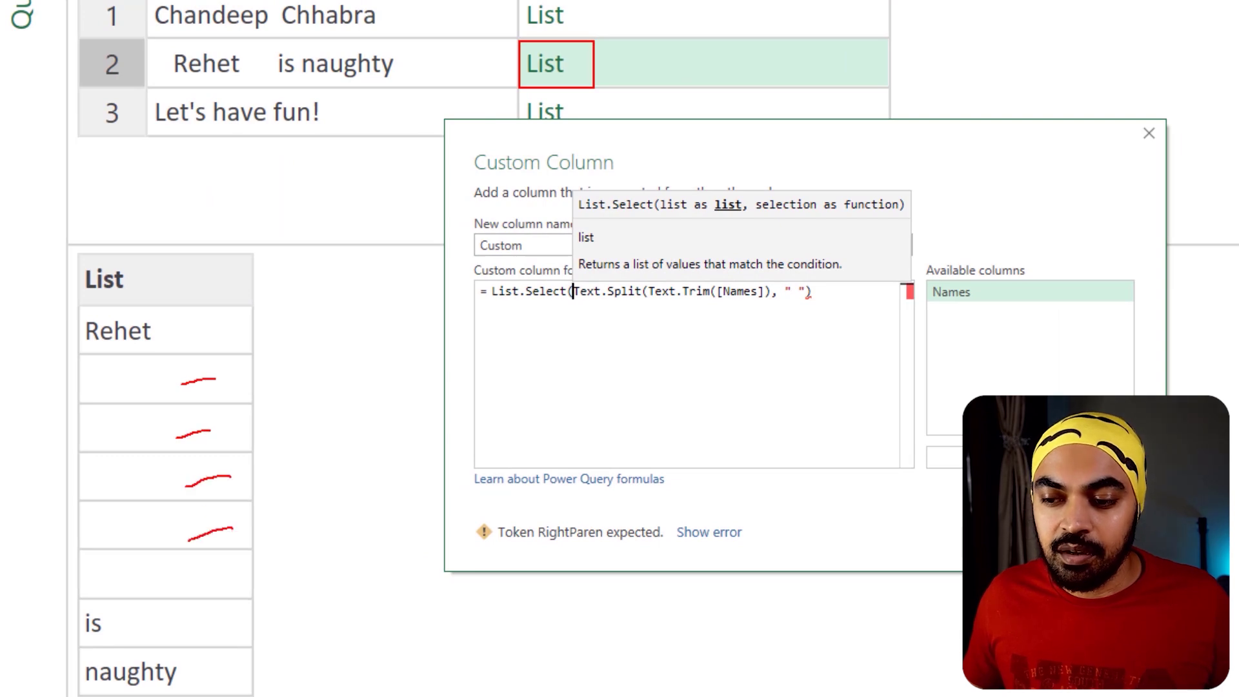
left_click(874, 293)
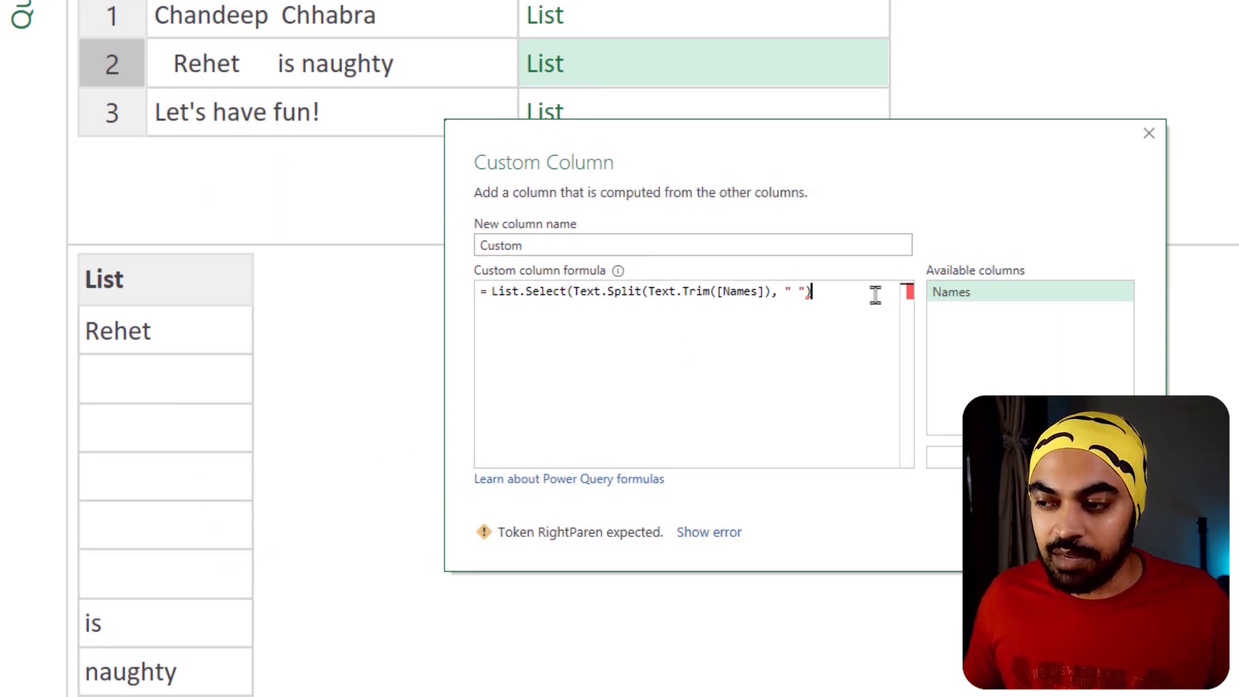
type(", each ")
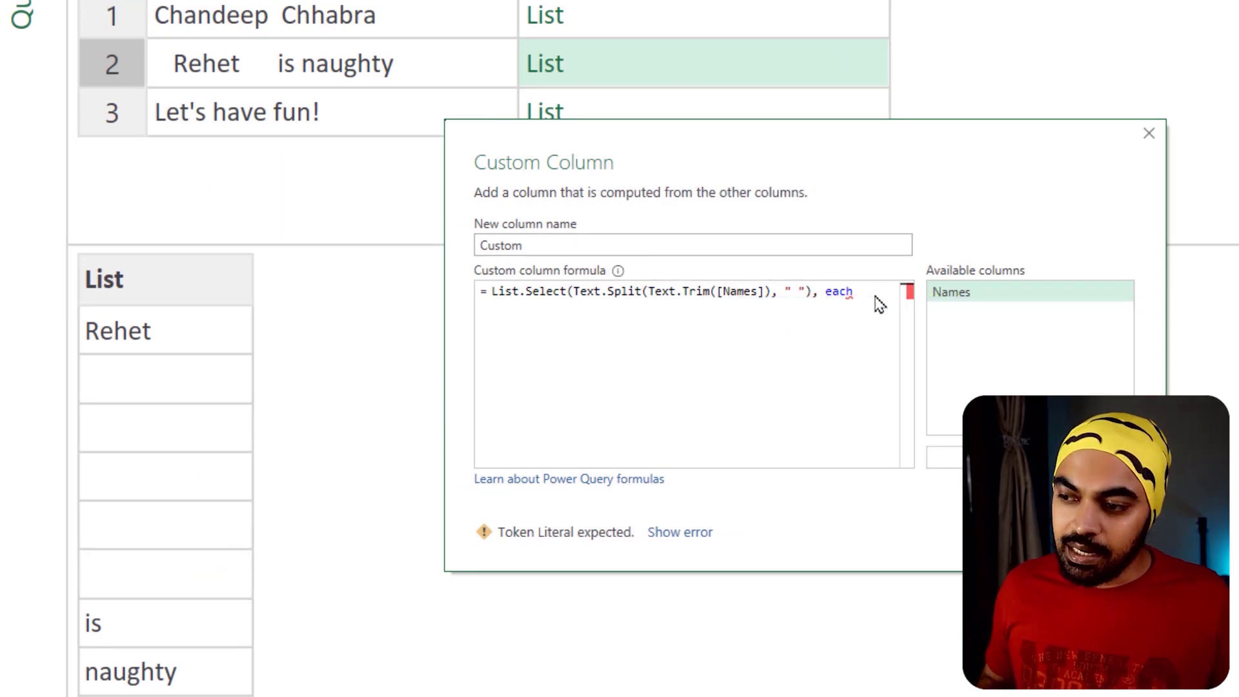
type("_ <> \"\")")
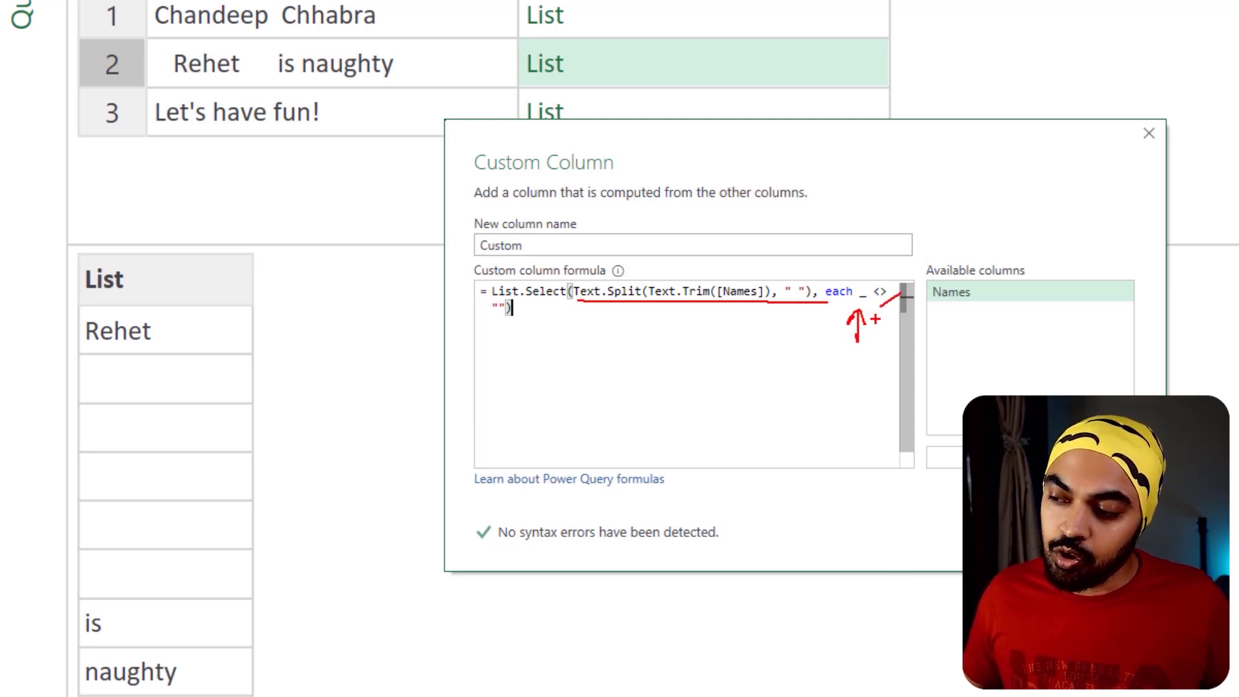
key("Escape")
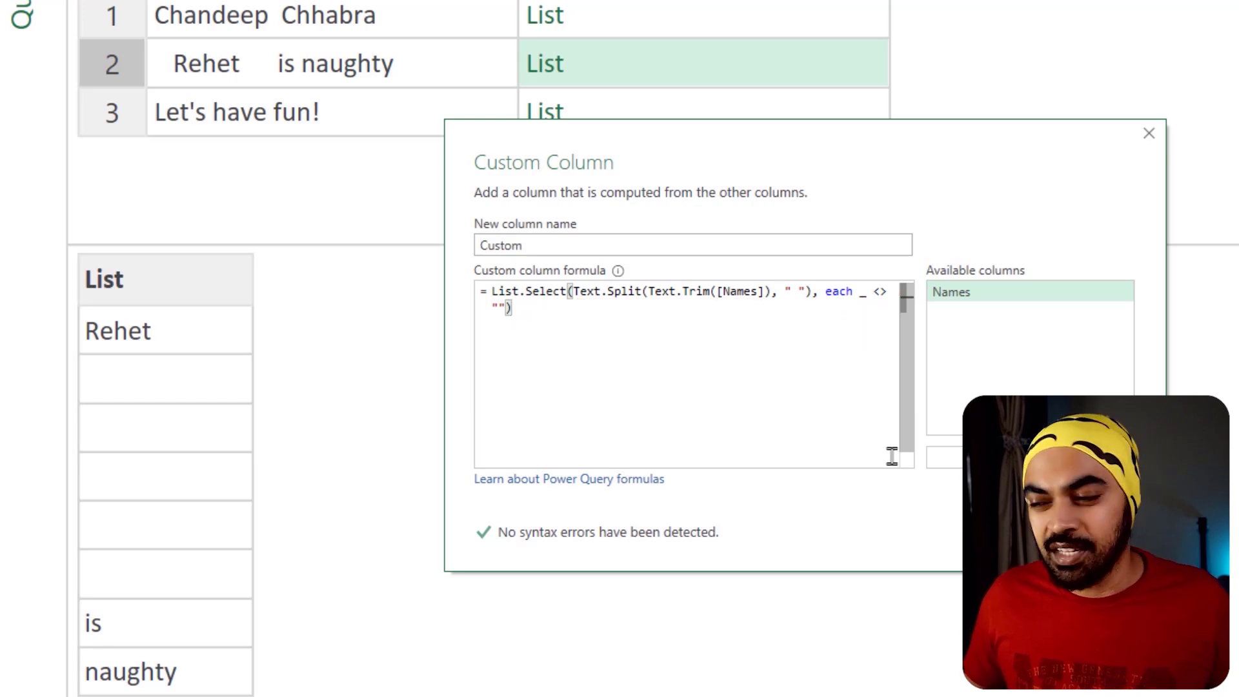
key("Return")
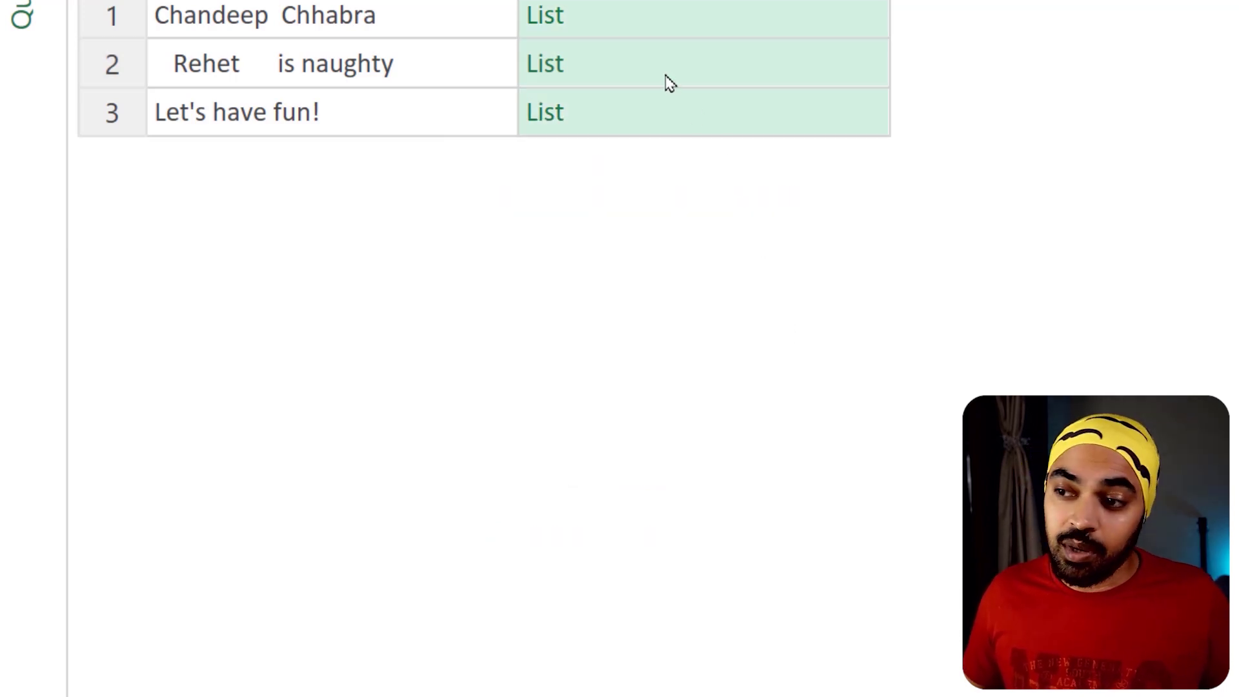
- Preview the second row's list in the Custom column, enlarge the preview pane and check the list for blank items
left_click(667, 77)
left_click_drag(335, 242, 338, 187)
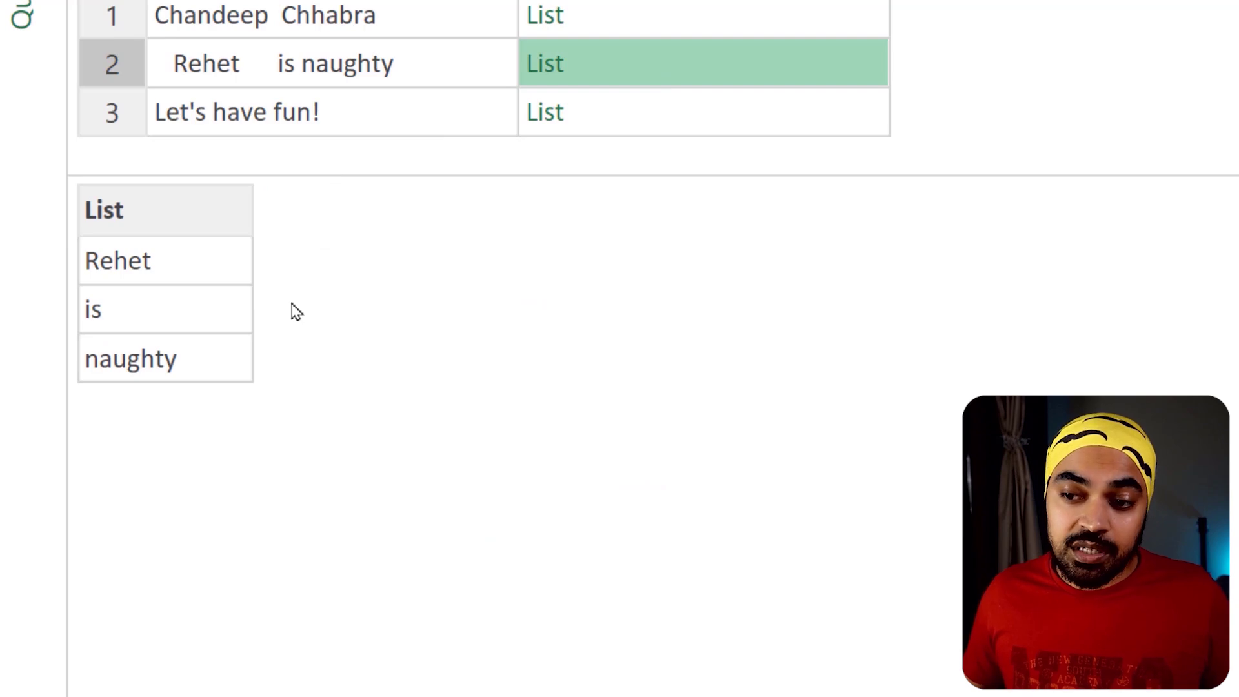
left_click_drag(58, 244, 234, 403)
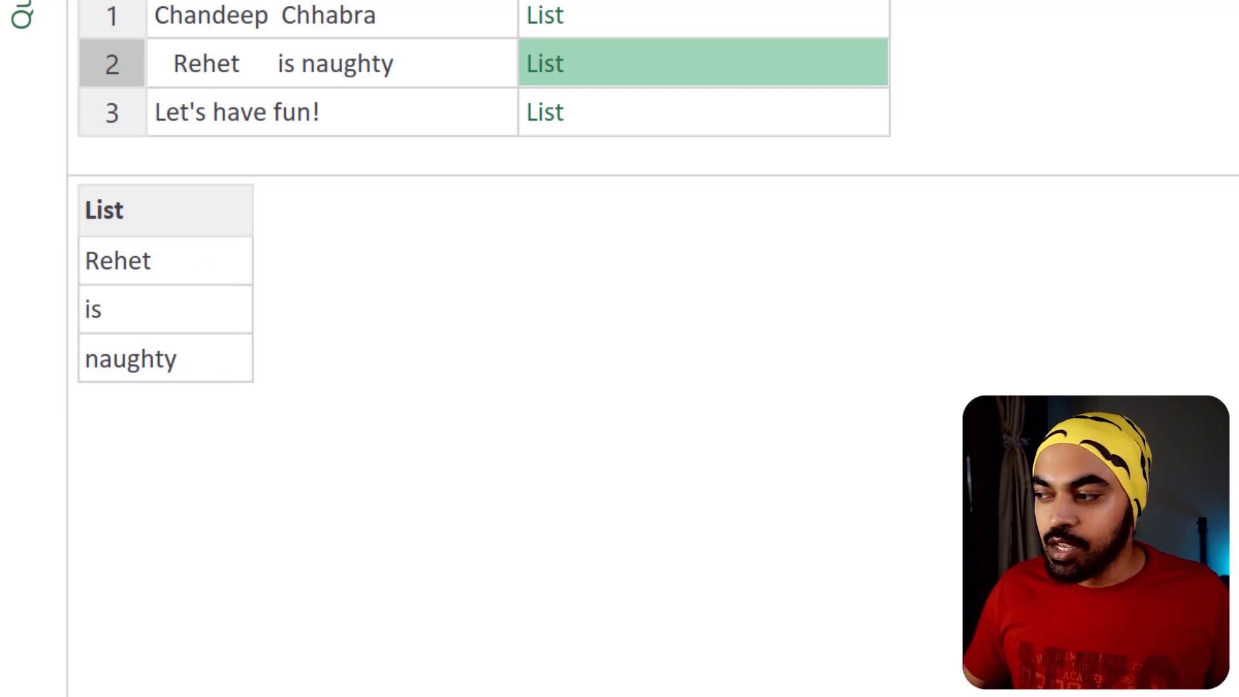
- Reopen the custom column formula and insert Text.Combine( in front of List.Select
left_click(651, 176)
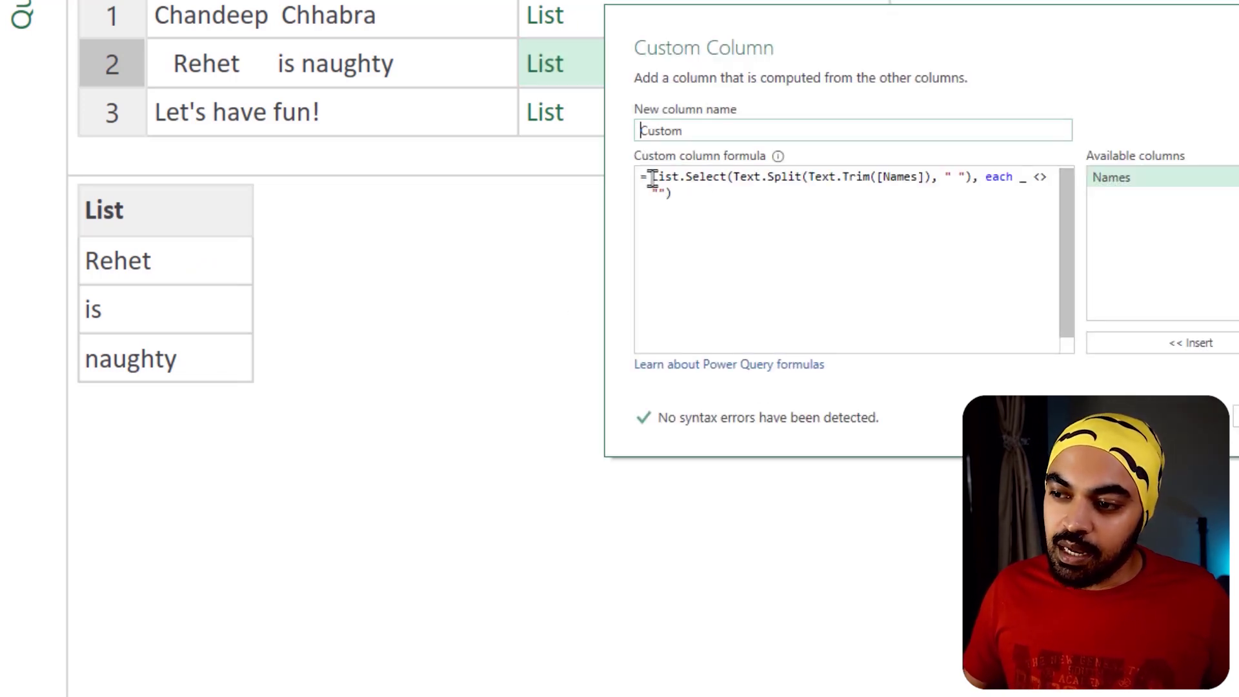
type("Tex")
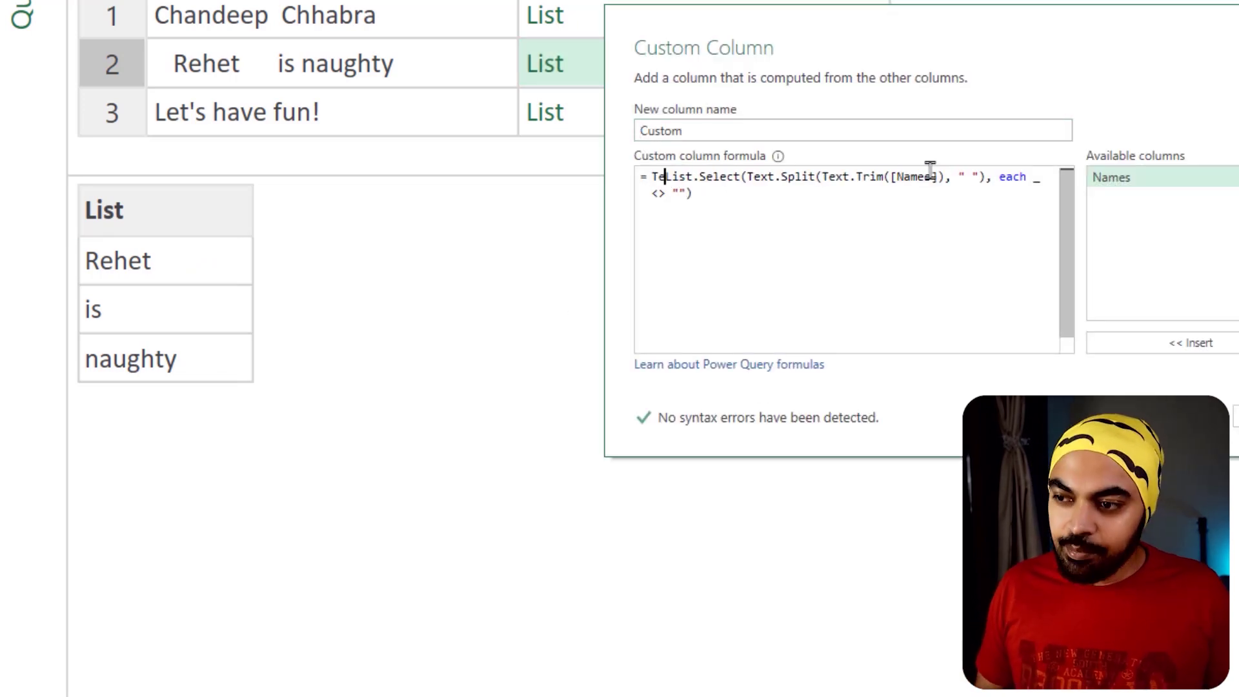
type("t.Combine")
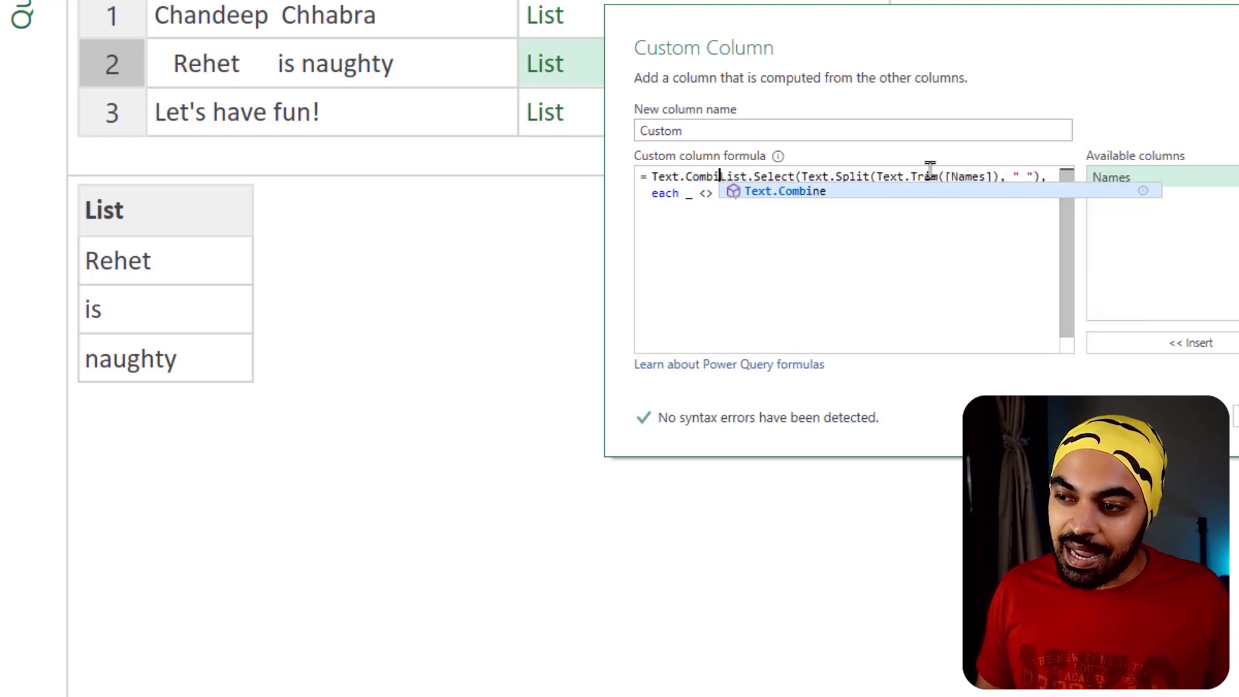
type("(")
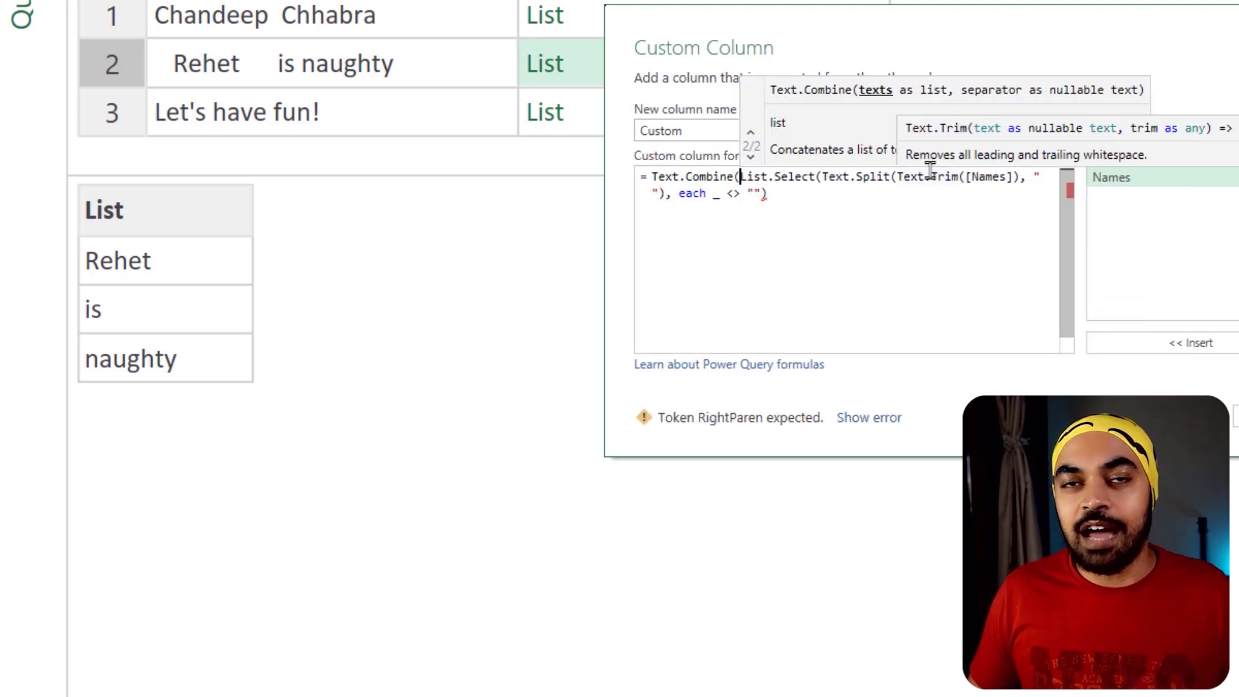
- Complete the Text.Combine call with a single space " " as separator and apply the edited custom column formula
left_click(827, 212)
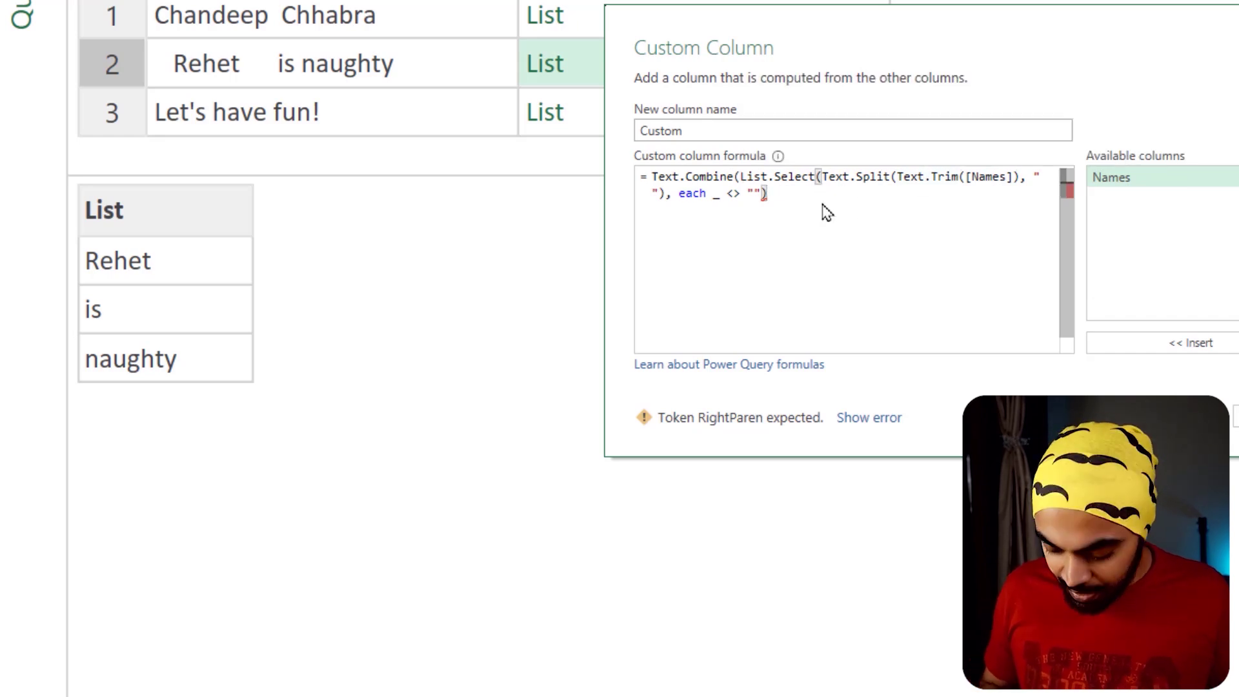
type(",")
left_click_drag(741, 187, 763, 185)
left_click_drag(674, 208, 719, 207)
left_click_drag(1052, 126, 1047, 165)
mouse_move(1035, 147)
left_mouse_down()
mouse_move(1049, 125)
mouse_move(1066, 151)
left_mouse_up()
key("Escape")
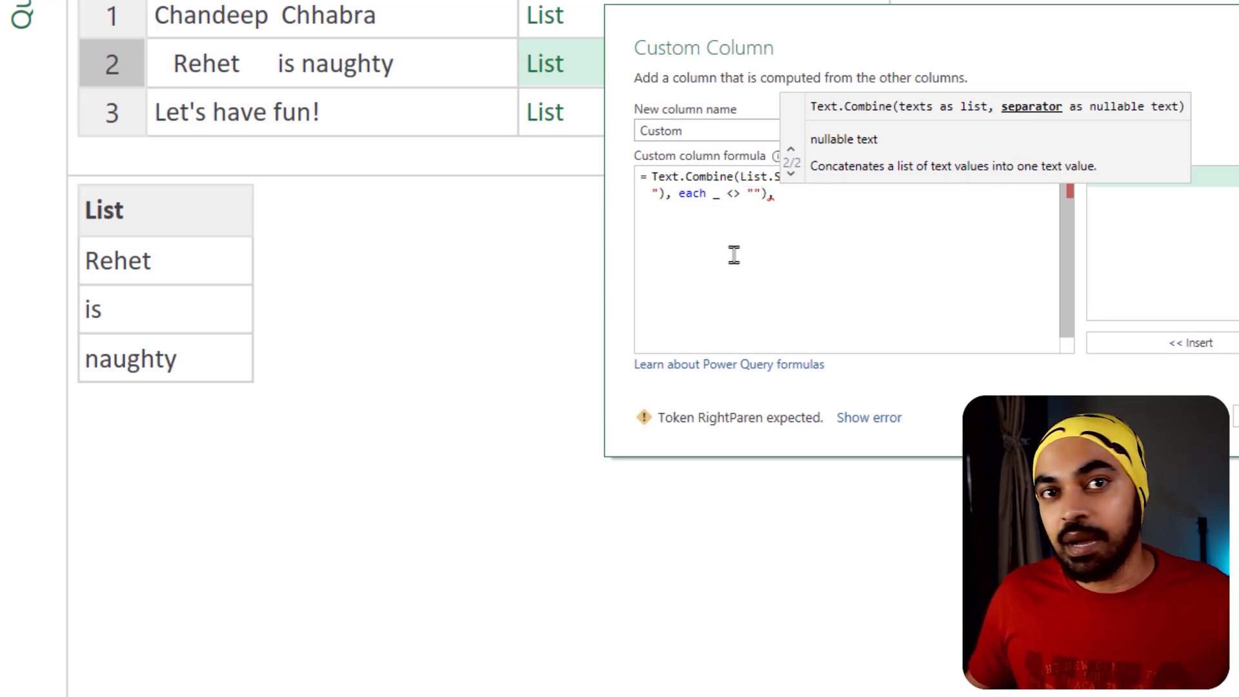
type("\" \"")
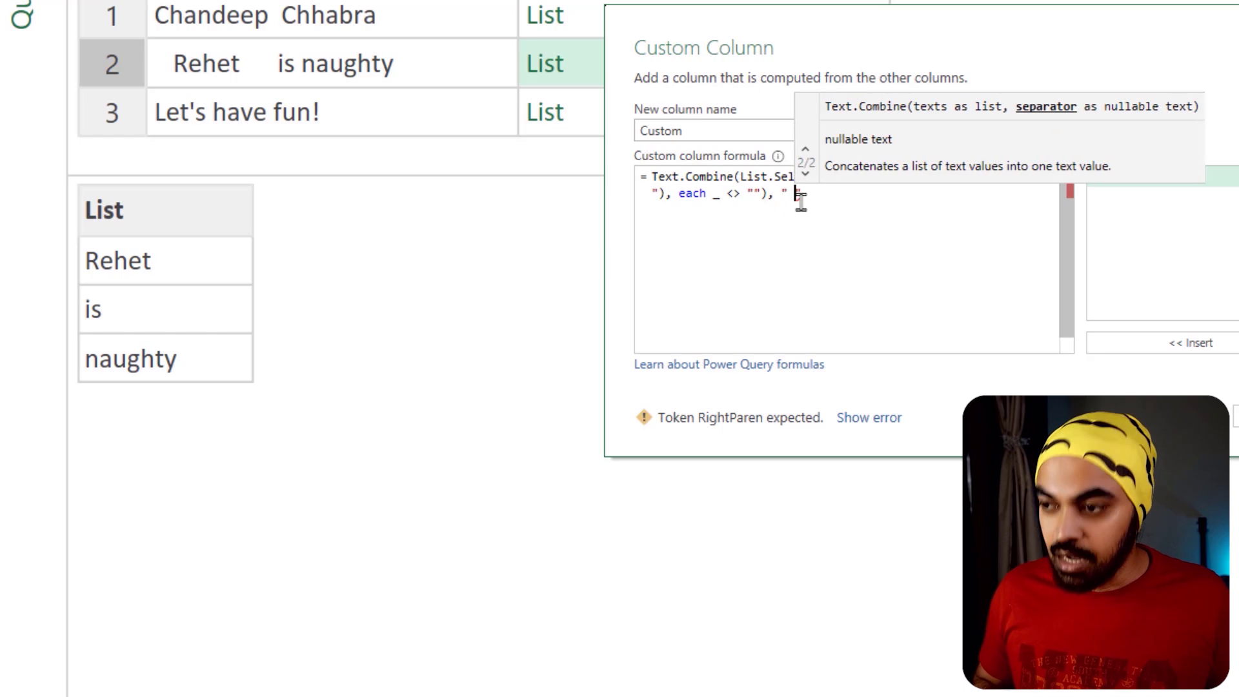
type(")")
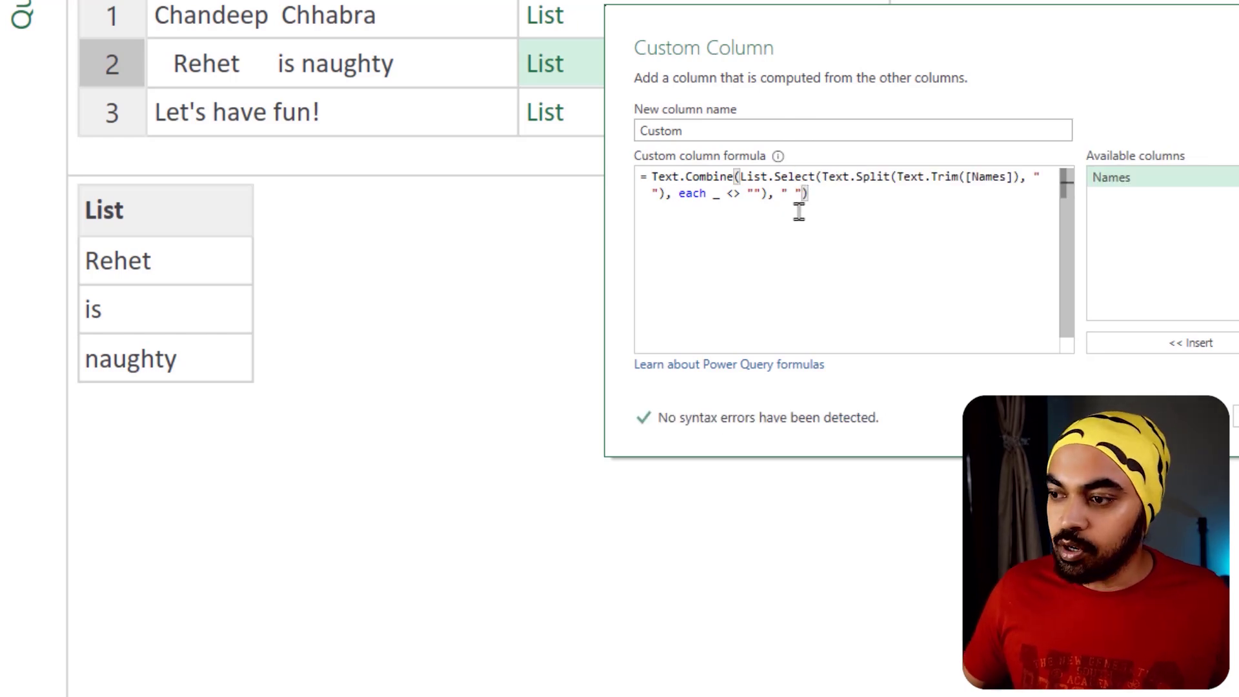
key("Return")
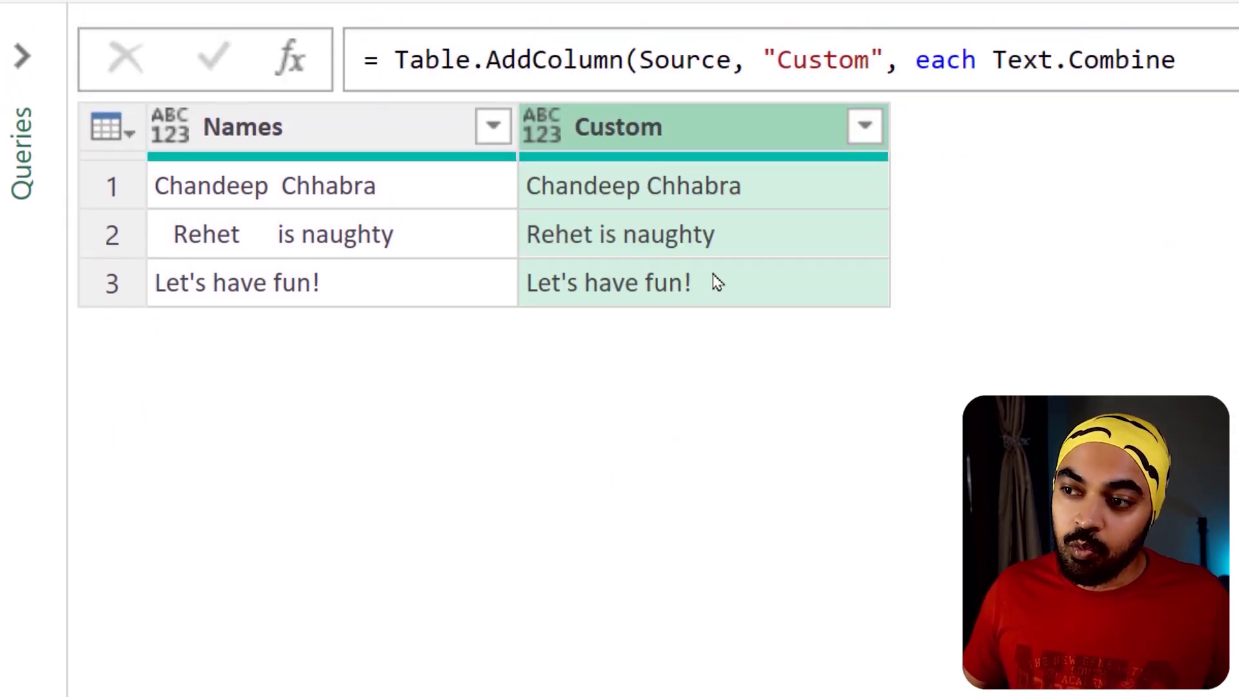
- Check the first two rows of the Custom column for leading, trailing and extra in-between spaces
left_click_drag(530, 201, 759, 188)
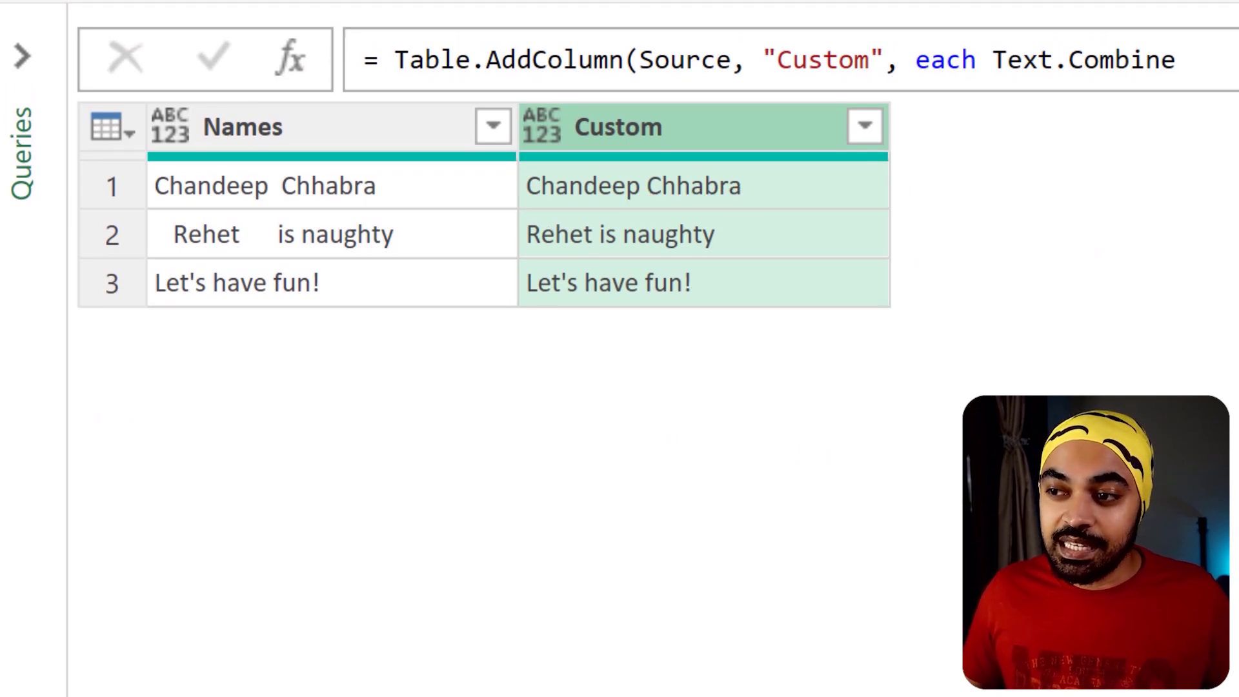
left_click_drag(740, 169, 776, 204)
left_click_drag(506, 167, 532, 206)
mouse_move(639, 173)
left_mouse_down()
mouse_move(644, 190)
mouse_move(649, 159)
left_mouse_up()
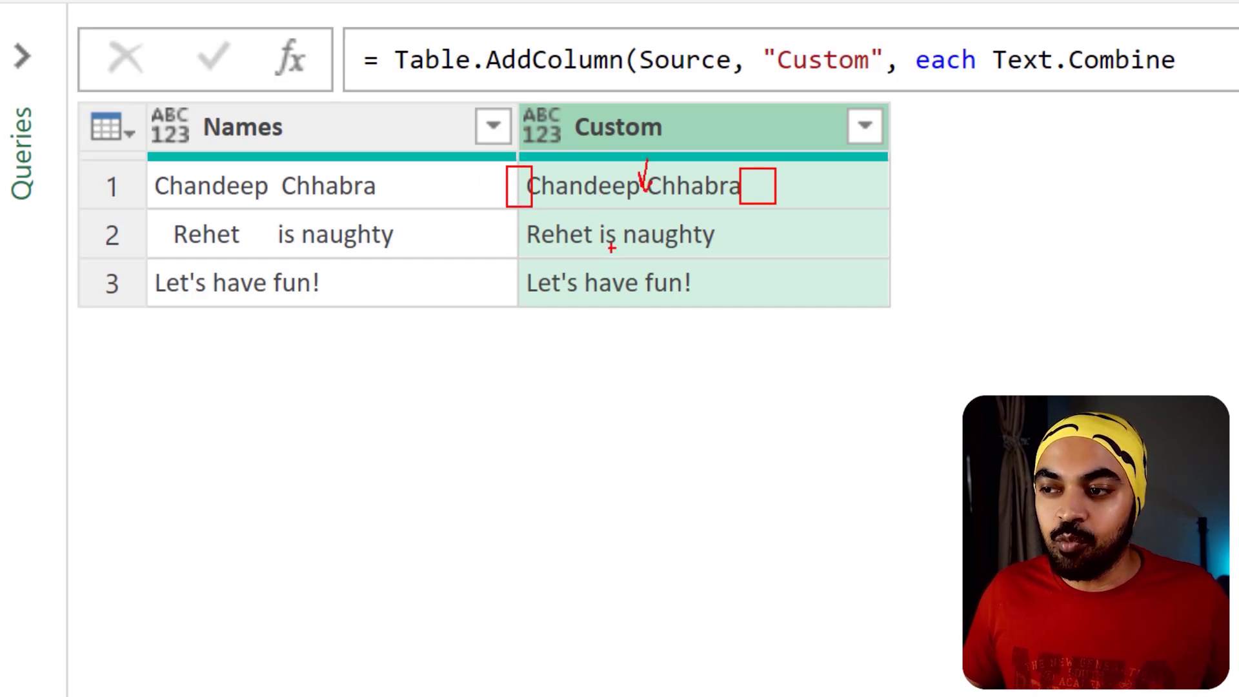
left_click_drag(583, 206, 586, 224)
key("Escape")
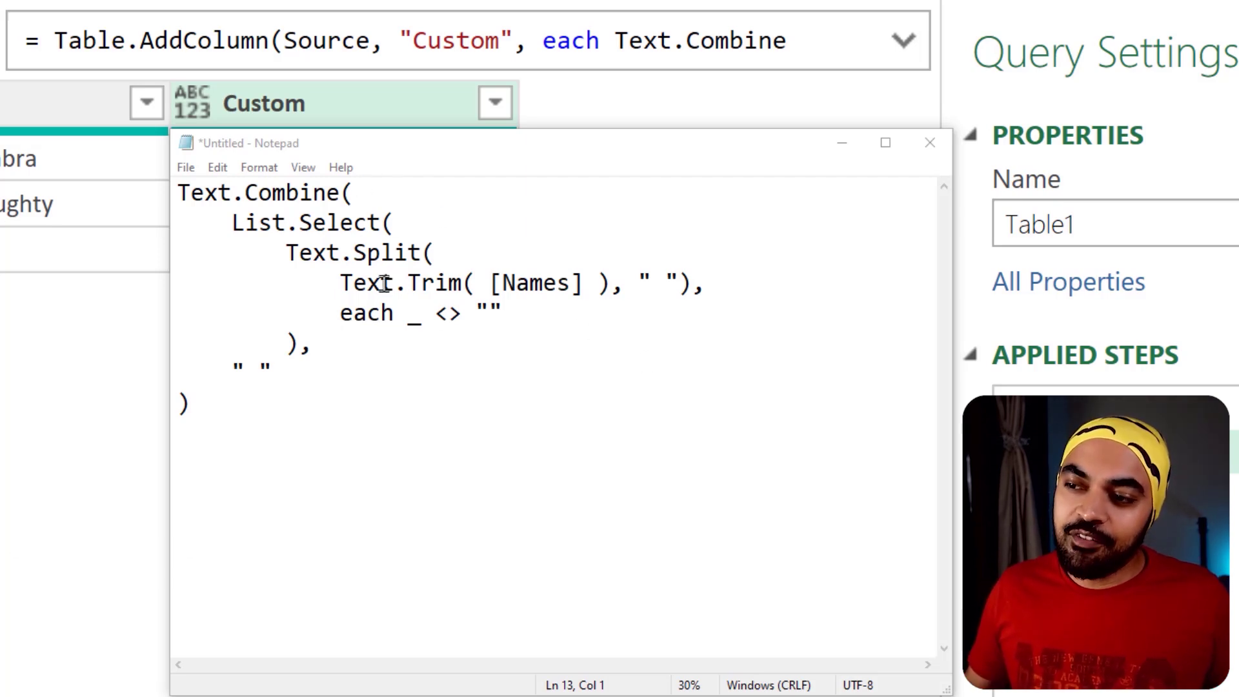
- Switch to Notepad and review the indented Text.Combine formula against the one in the Power Query formula bar
mouse_move(180, 174)
left_mouse_down()
mouse_move(215, 209)
mouse_move(542, 379)
mouse_move(724, 453)
left_mouse_up()
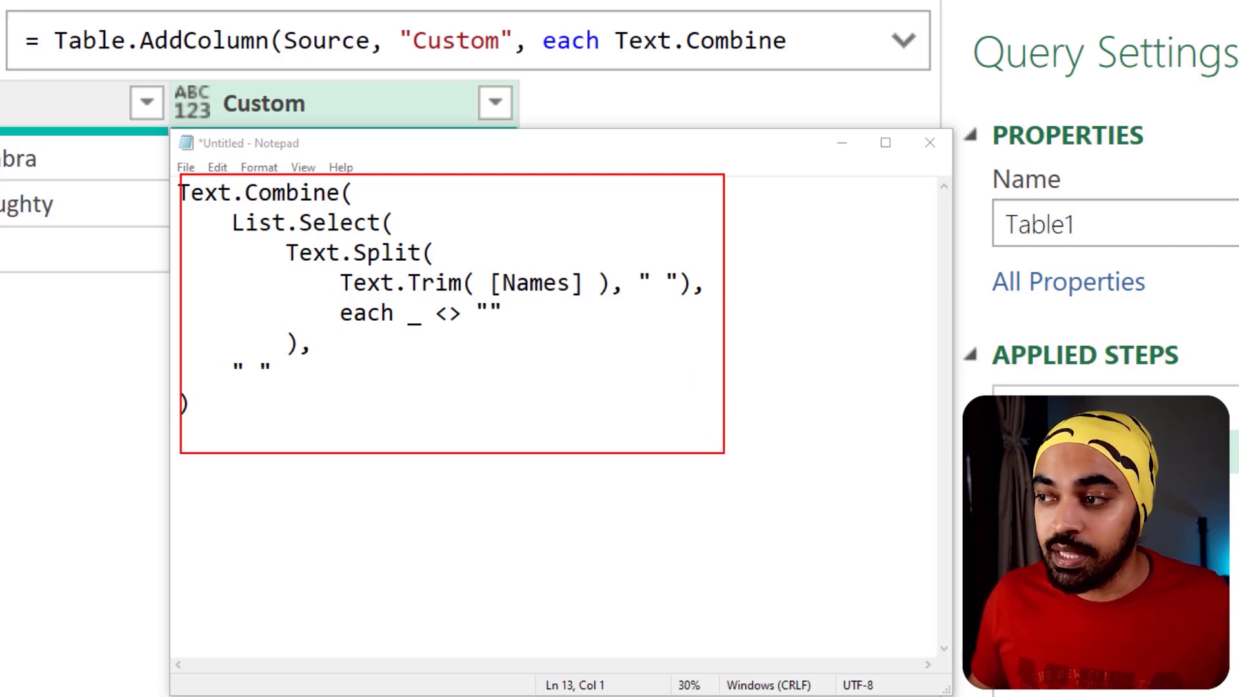
mouse_move(674, 113)
left_mouse_down()
mouse_move(661, 78)
mouse_move(679, 78)
left_mouse_up()
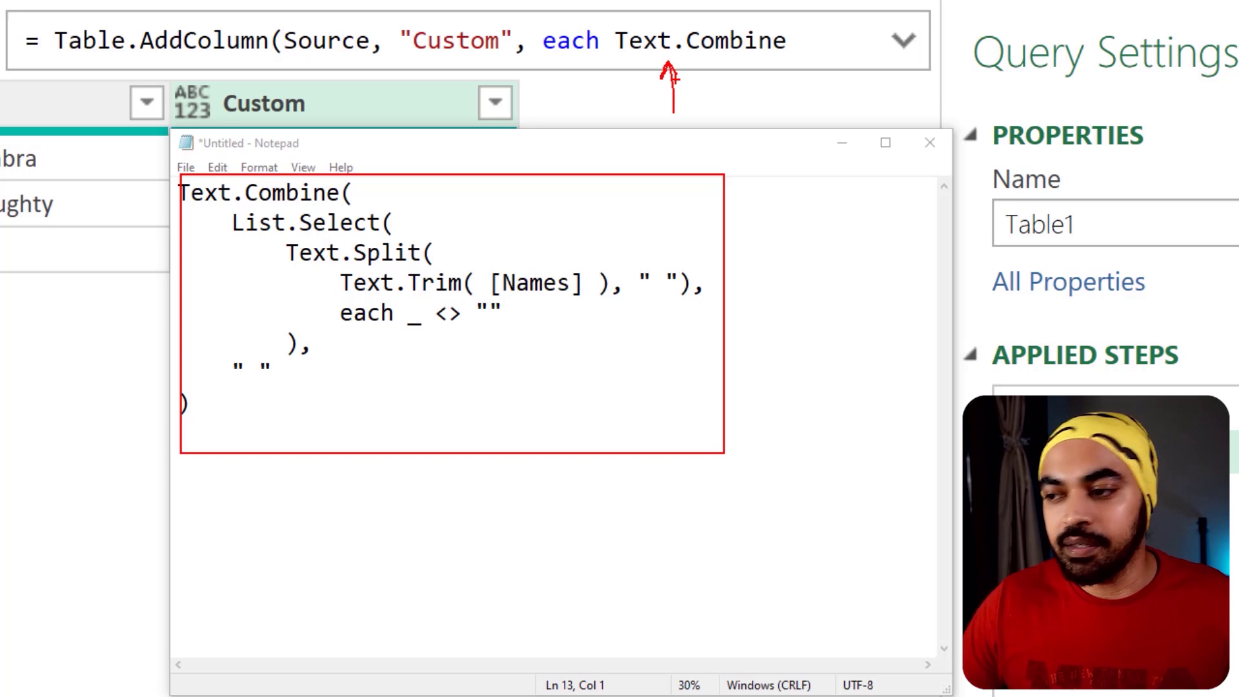
key("Escape")
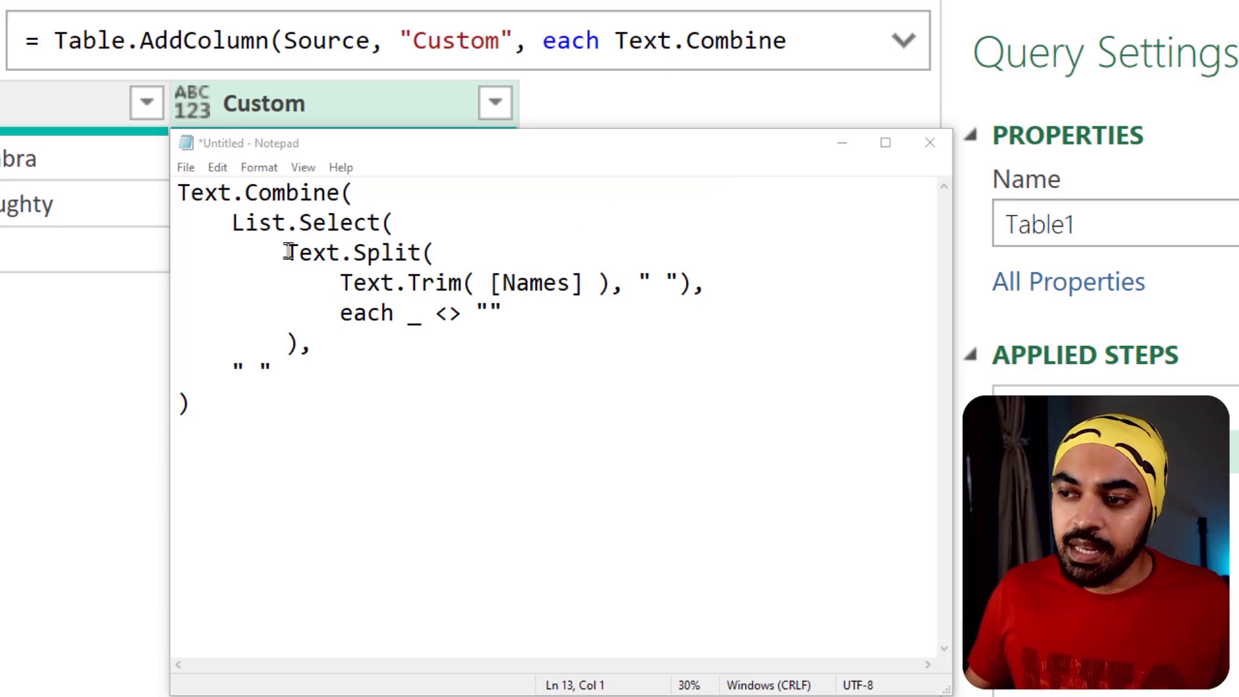
key("ctrl+2")
mouse_move(173, 171)
left_mouse_down()
mouse_move(558, 385)
mouse_move(811, 456)
left_mouse_up()
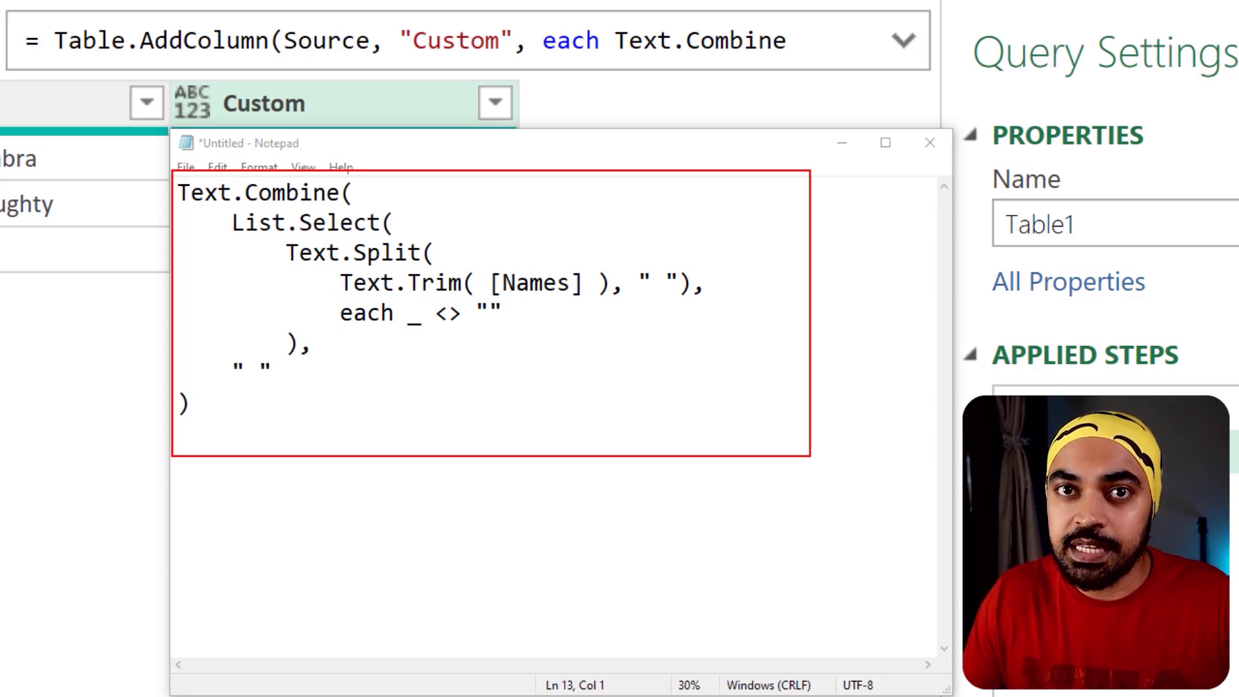
key("Escape")
- Trace the [Names] reference inside Text.Trim to the three rows of the Names column
left_click_drag(481, 261, 590, 300)
mouse_move(542, 262)
left_mouse_down()
mouse_move(429, 109)
mouse_move(9, 123)
mouse_move(40, 136)
left_mouse_up()
left_click_drag(312, 160, 345, 153)
left_click_drag(341, 202, 366, 197)
left_click_drag(297, 258, 321, 250)
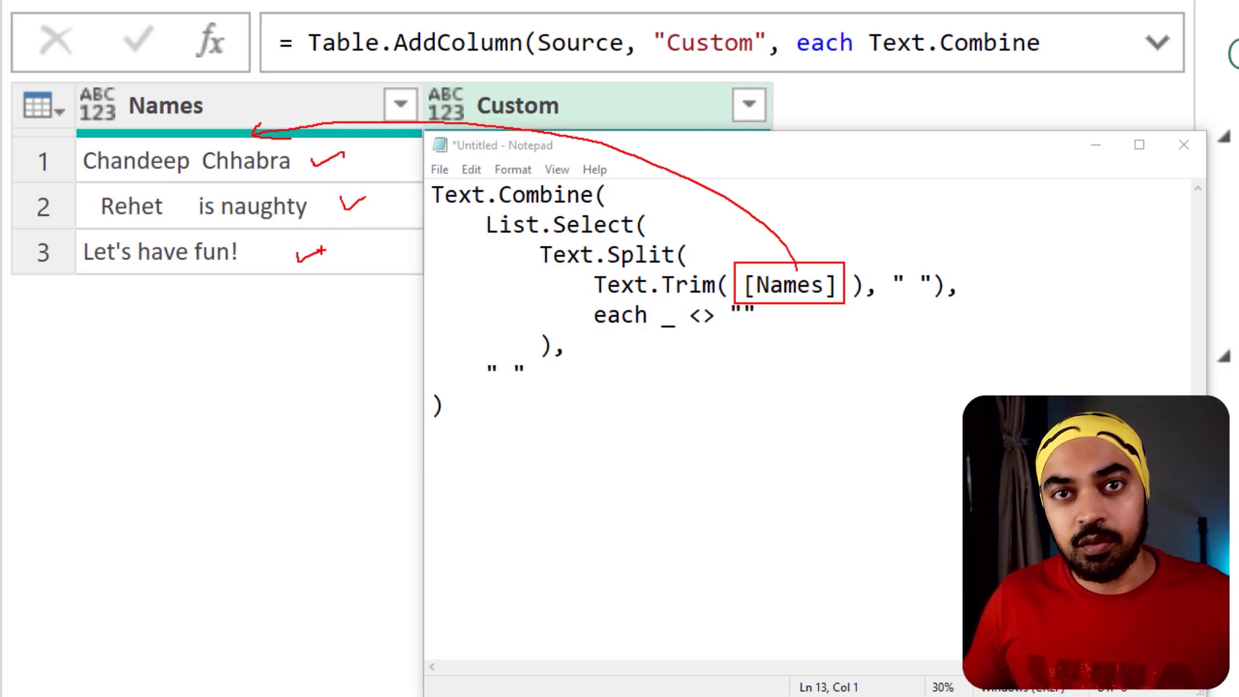
key("Escape")
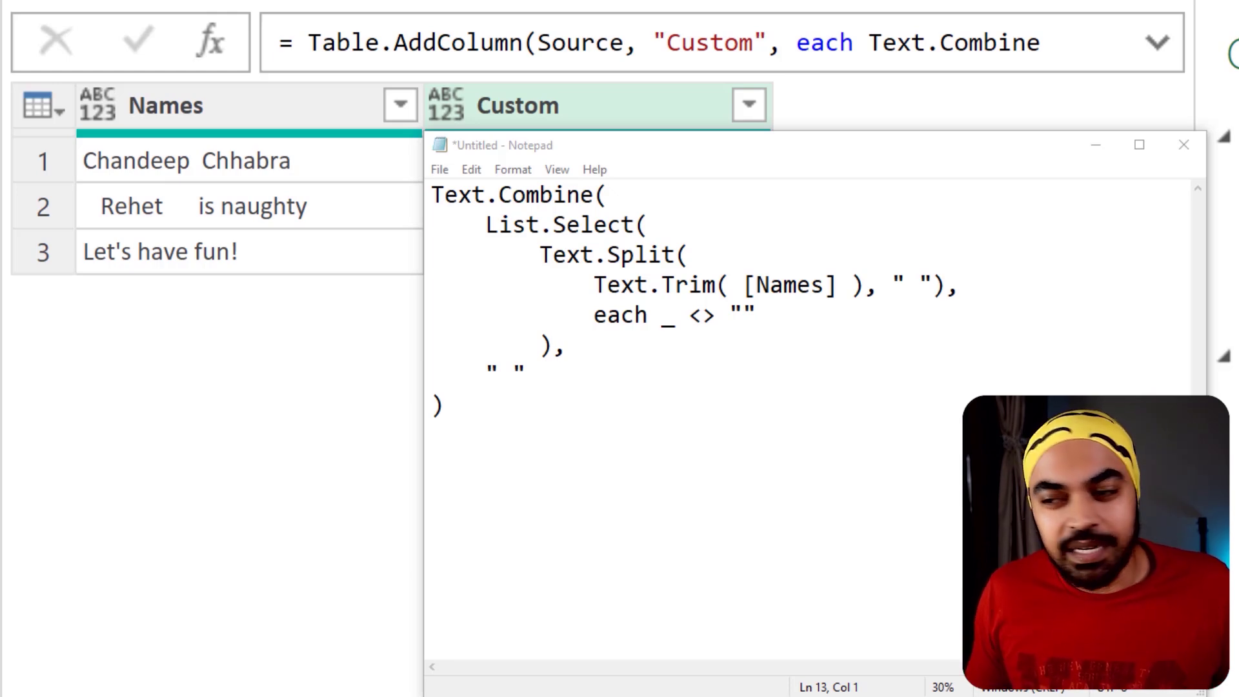
- Add the parameter declaration (InputText as text) above the Text.Combine formula in Notepad, separated by blank lines
left_click(430, 209)
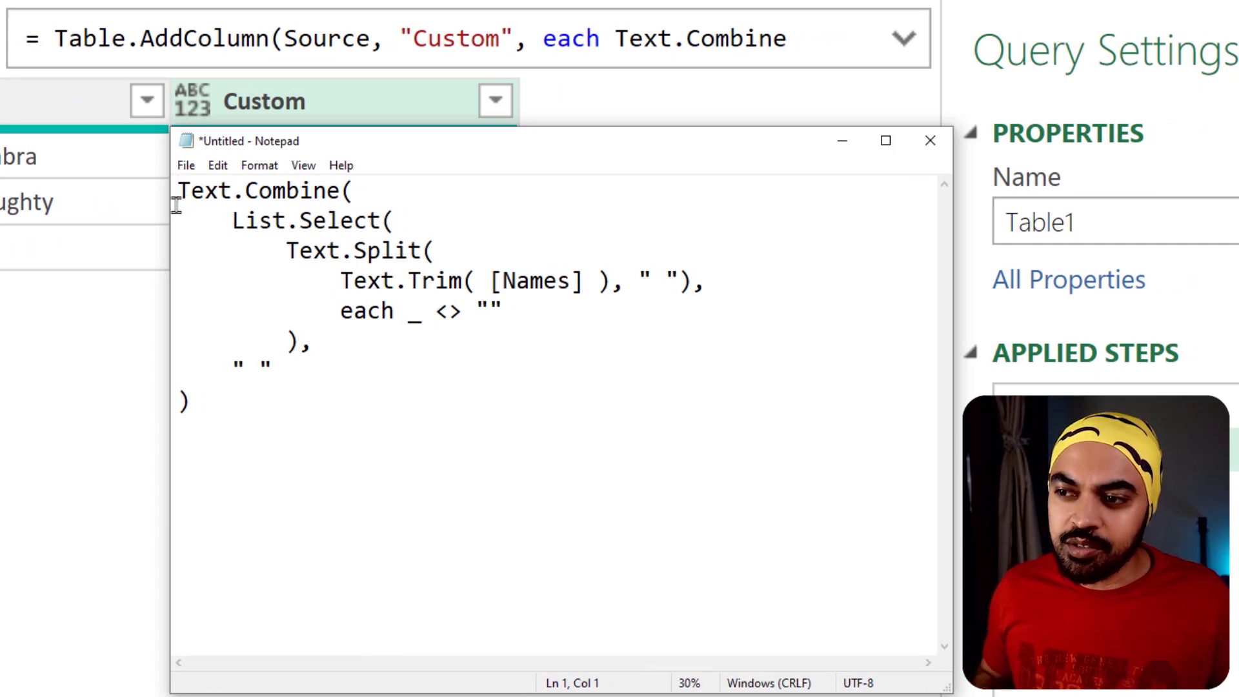
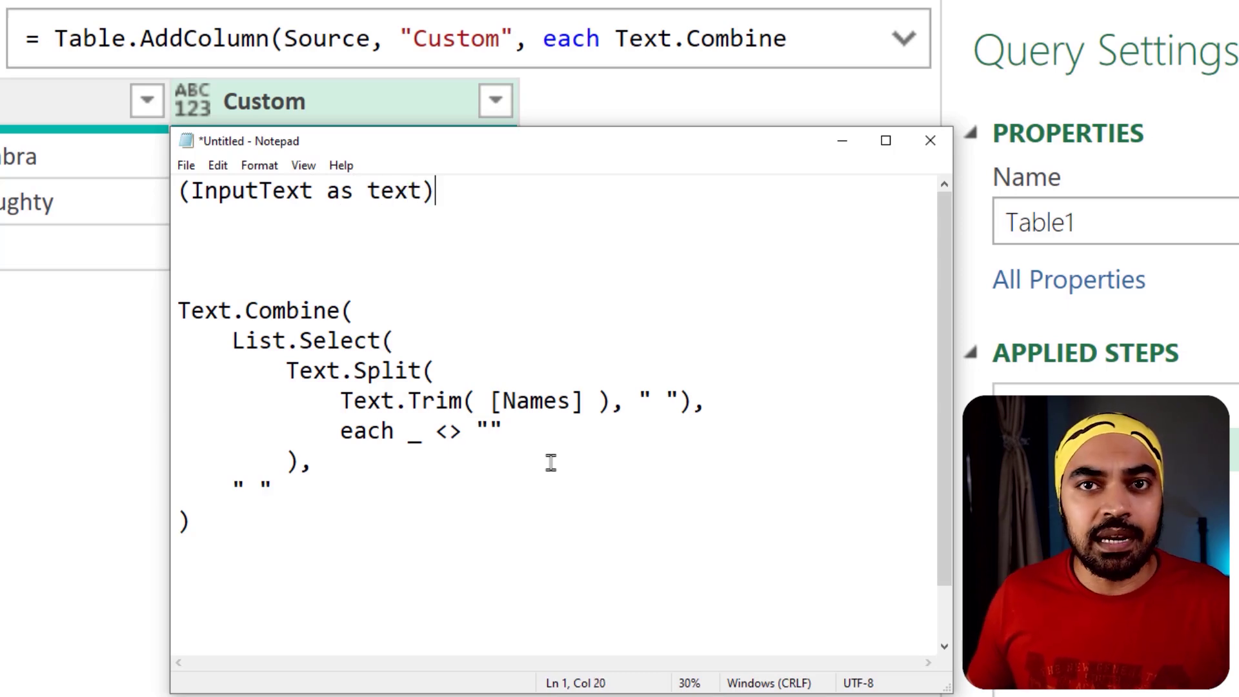
mouse_move(187, 171)
left_mouse_down()
mouse_move(240, 204)
mouse_move(321, 213)
left_mouse_up()
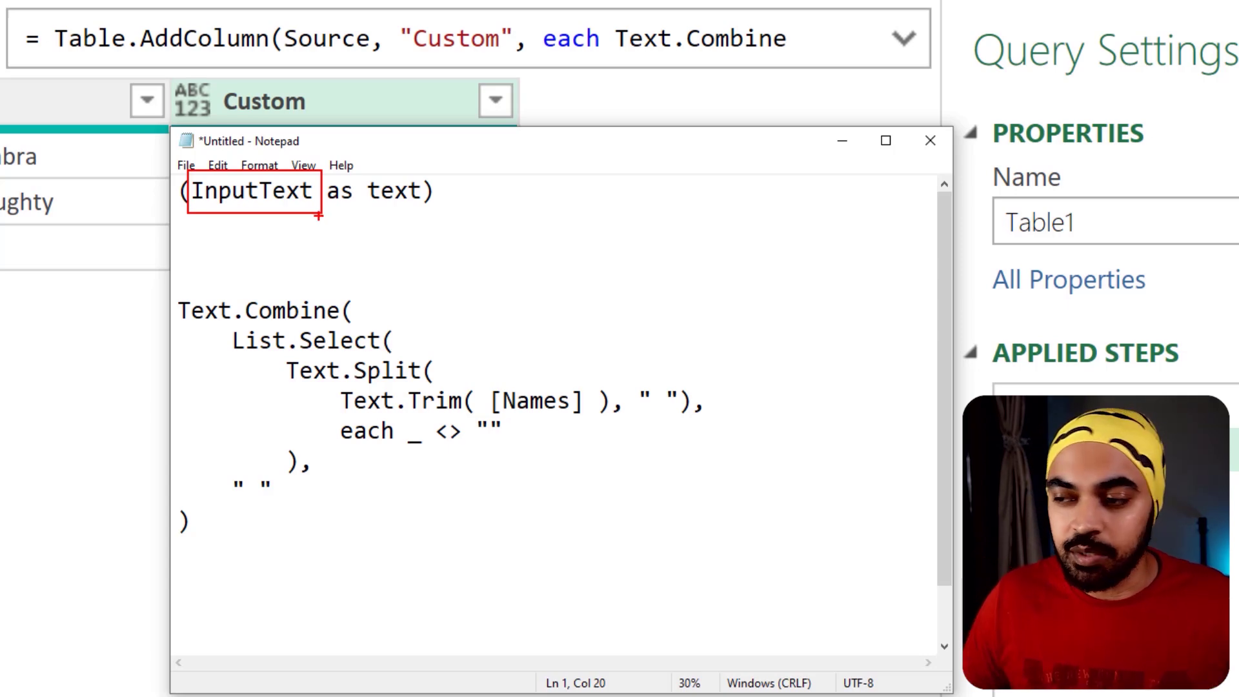
mouse_move(271, 213)
left_mouse_down()
mouse_move(346, 236)
mouse_move(384, 208)
left_mouse_up()
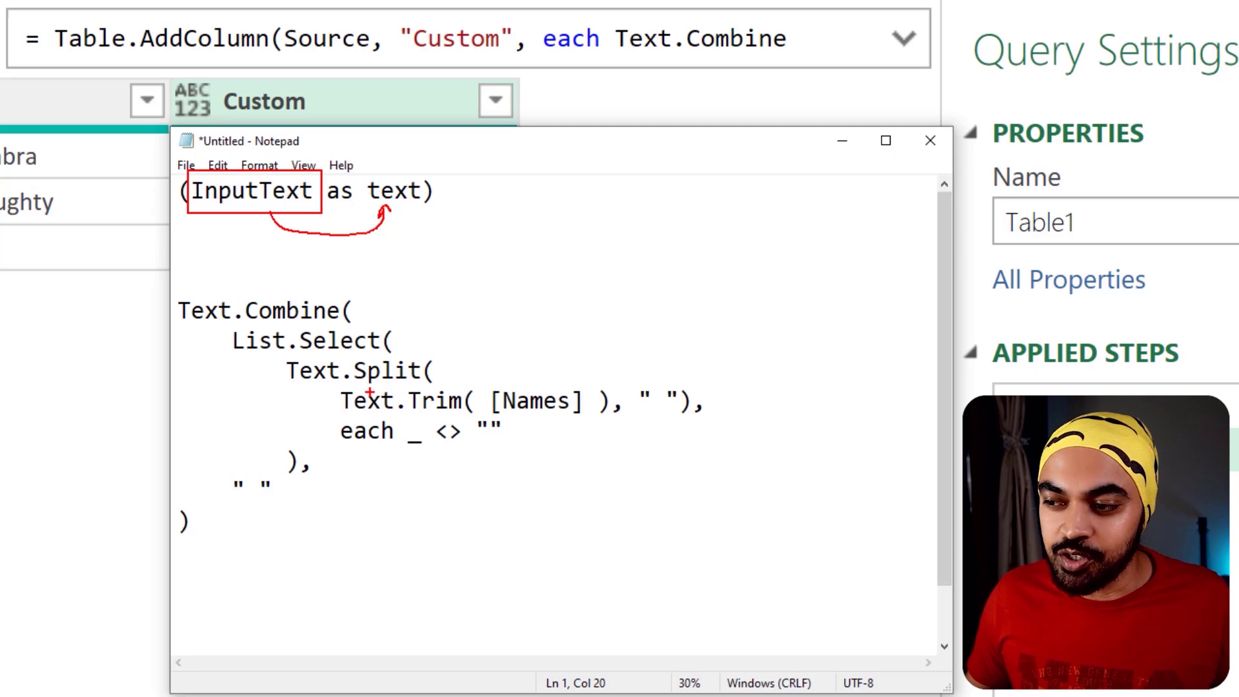
- Append the => operator to the (InputText as text) parameter declaration in the Notepad code
left_click_drag(355, 419, 375, 435)
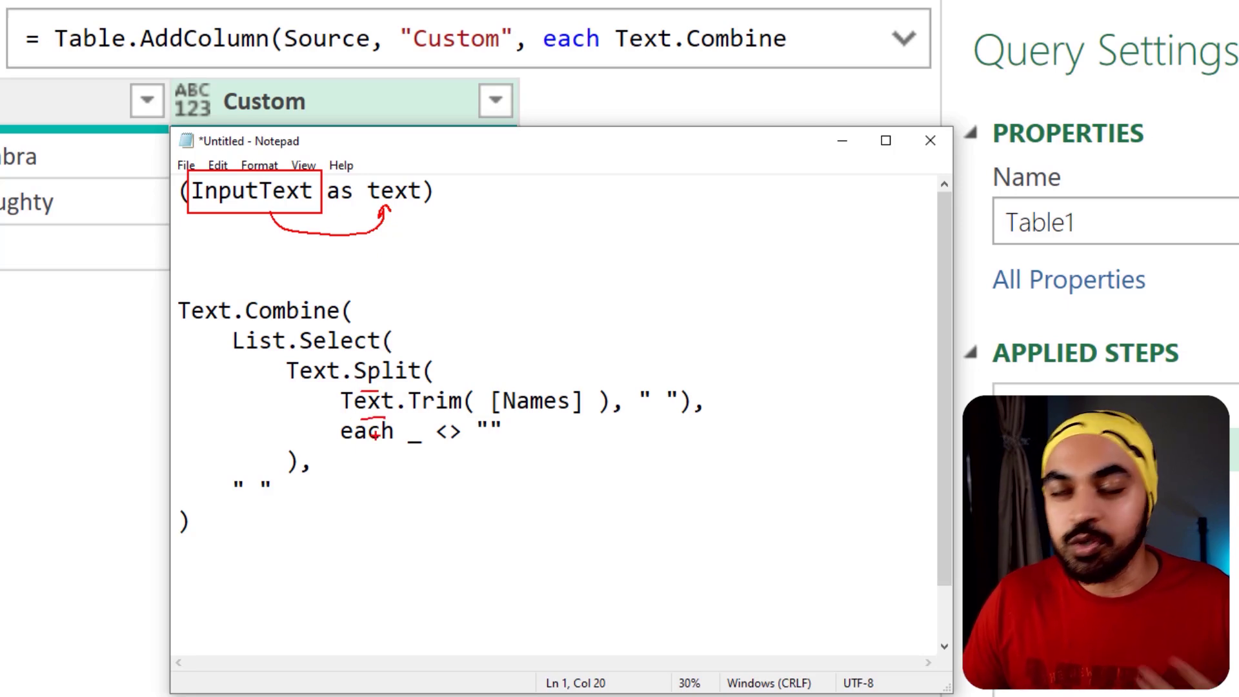
key("Escape")
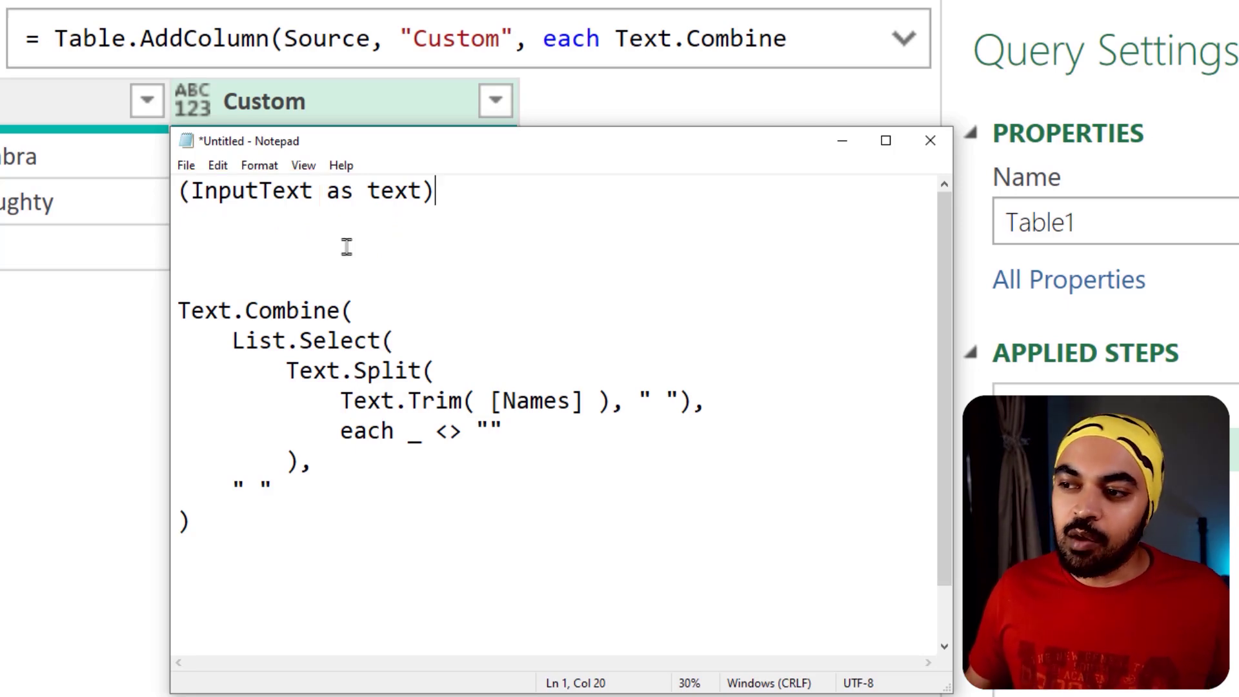
type("=>")
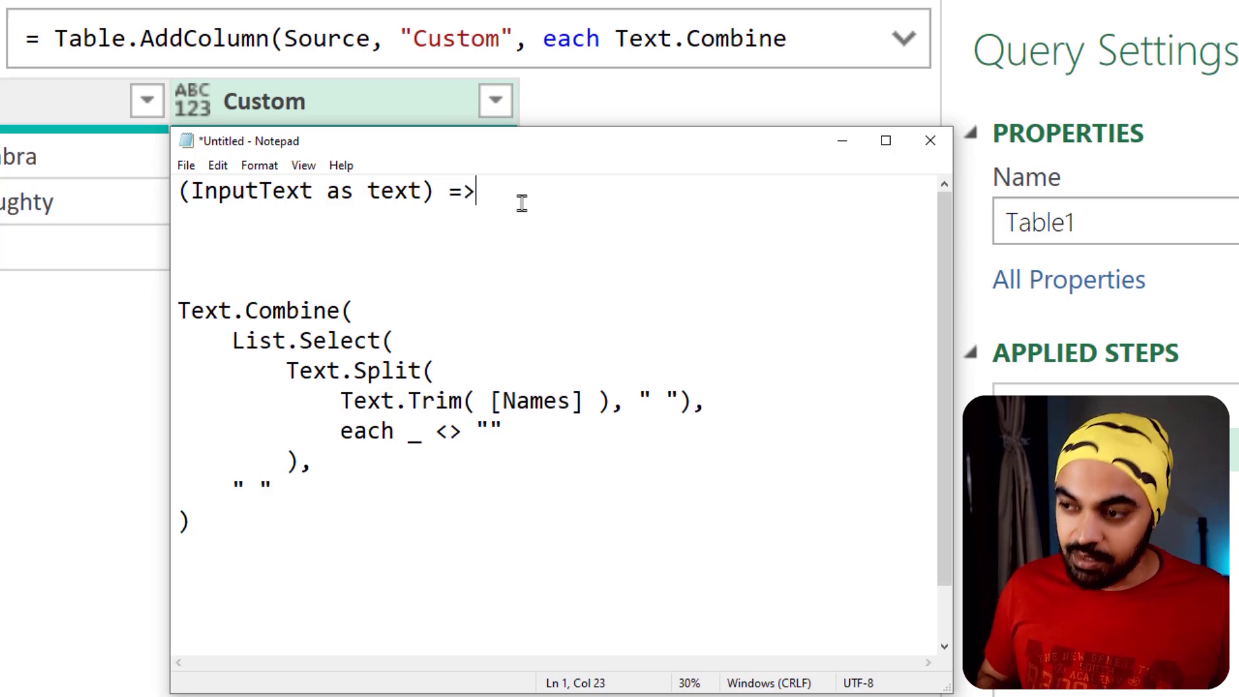
key("ctrl+2")
mouse_move(441, 204)
left_mouse_down()
mouse_move(490, 211)
mouse_move(438, 292)
left_mouse_up()
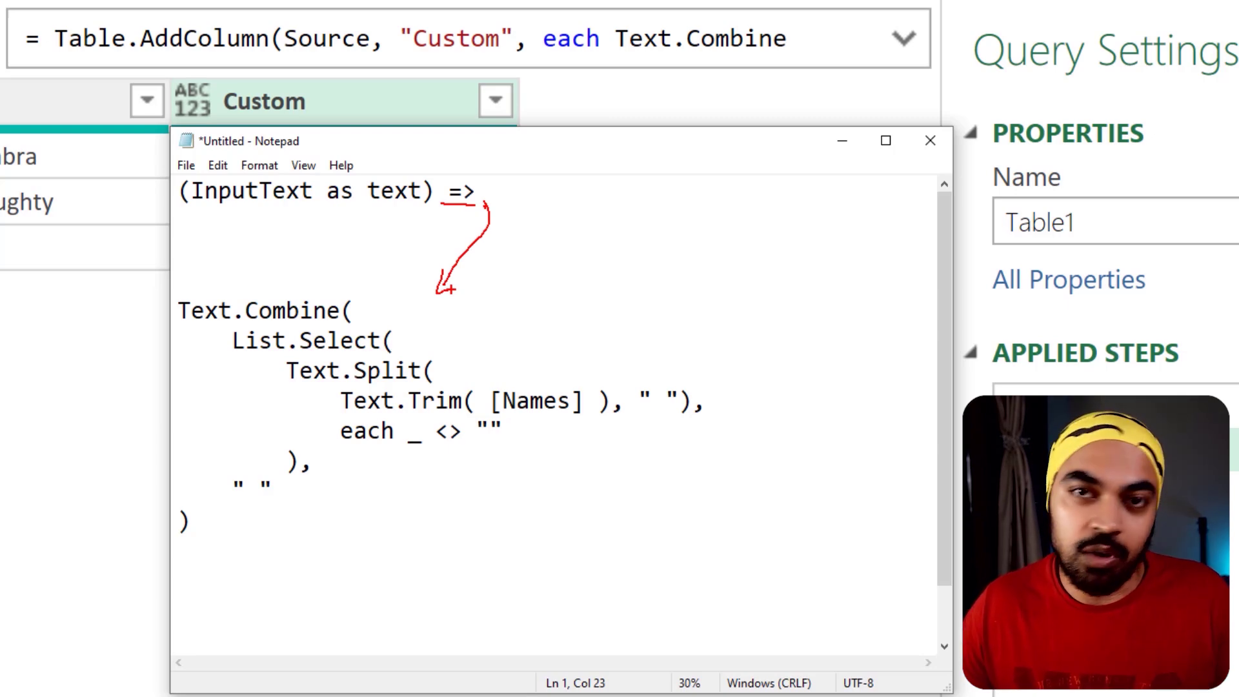
key("Escape")
- Add a let line between the parameter declaration and the Text.Combine formula, followed by blank lines
left_click(349, 245)
type("let")
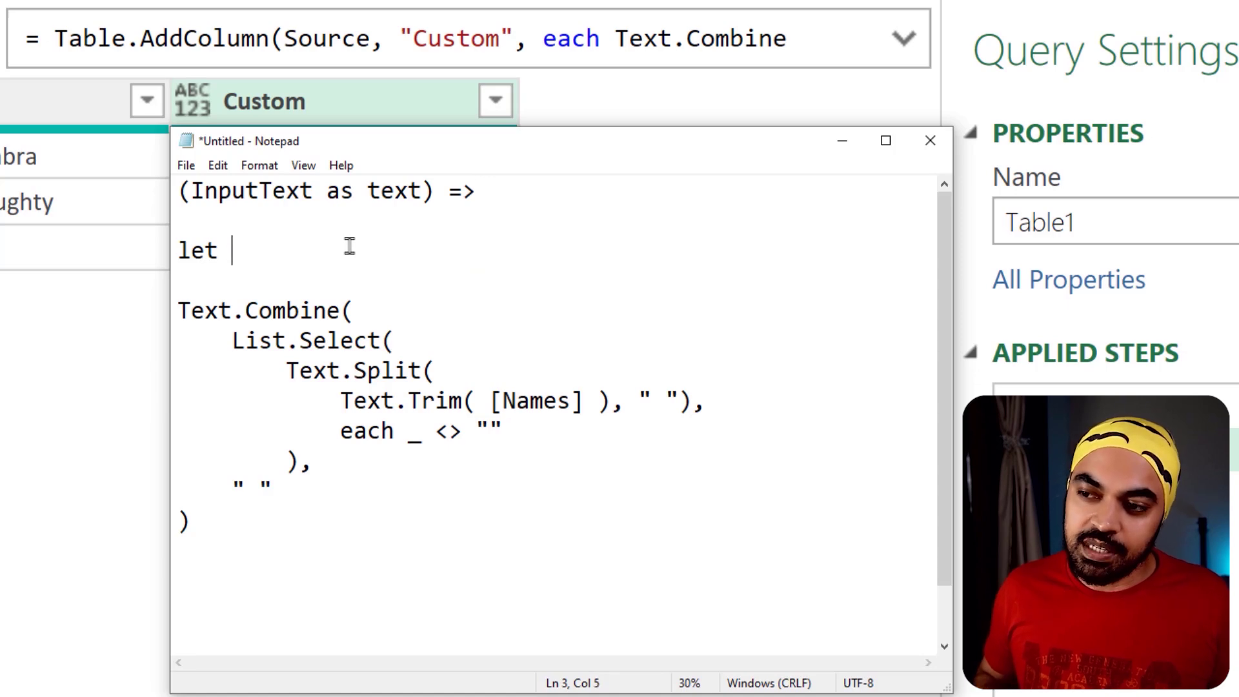
key("Return")
key("Return")
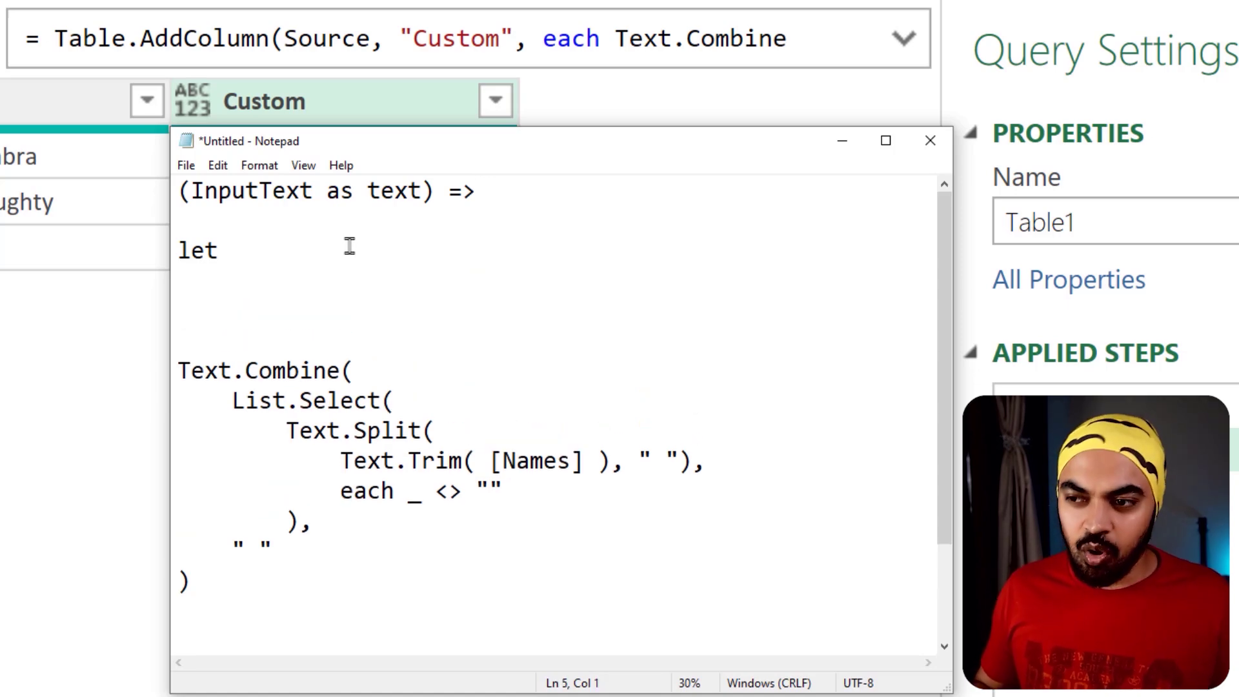
- Assign the Text.Combine formula to a variable by putting "Cleandata =" directly in front of it on the same line
type("Cela")
key("BackSpace")
key("BackSpace")
key("BackSpace")
type("el")
key("BackSpace")
key("BackSpace")
type("leandata -=")
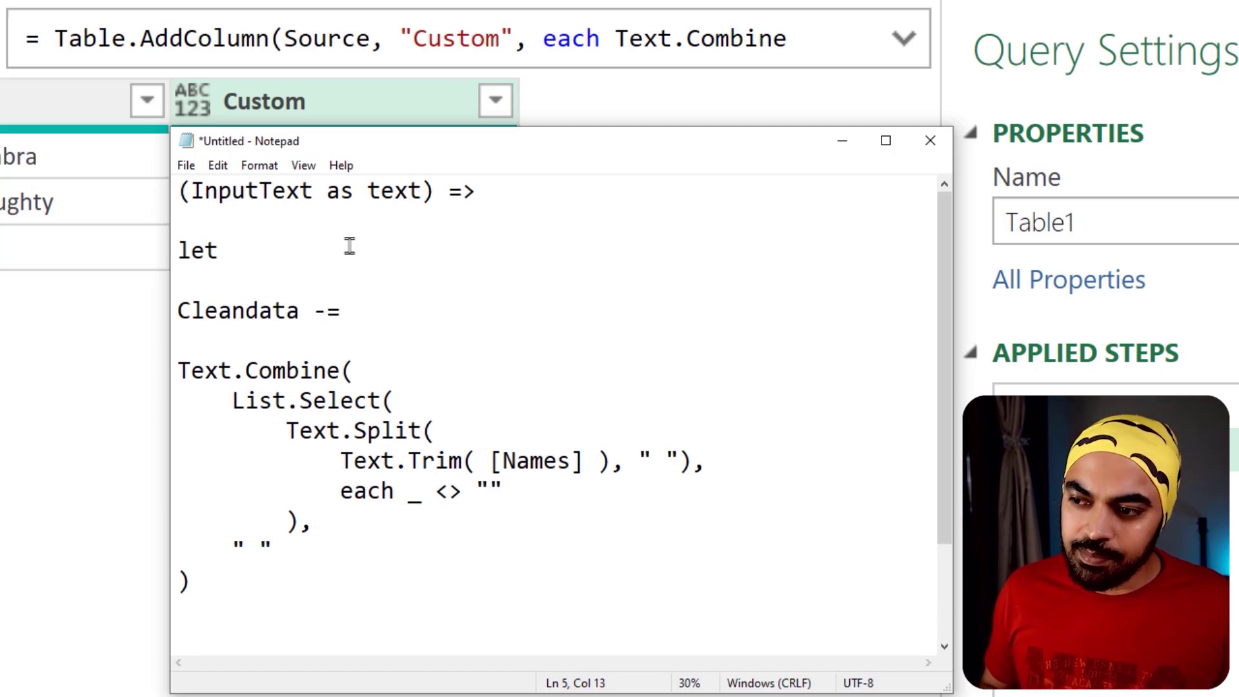
key("BackSpace")
key("BackSpace")
type("=")
key("Down")
key("Down")
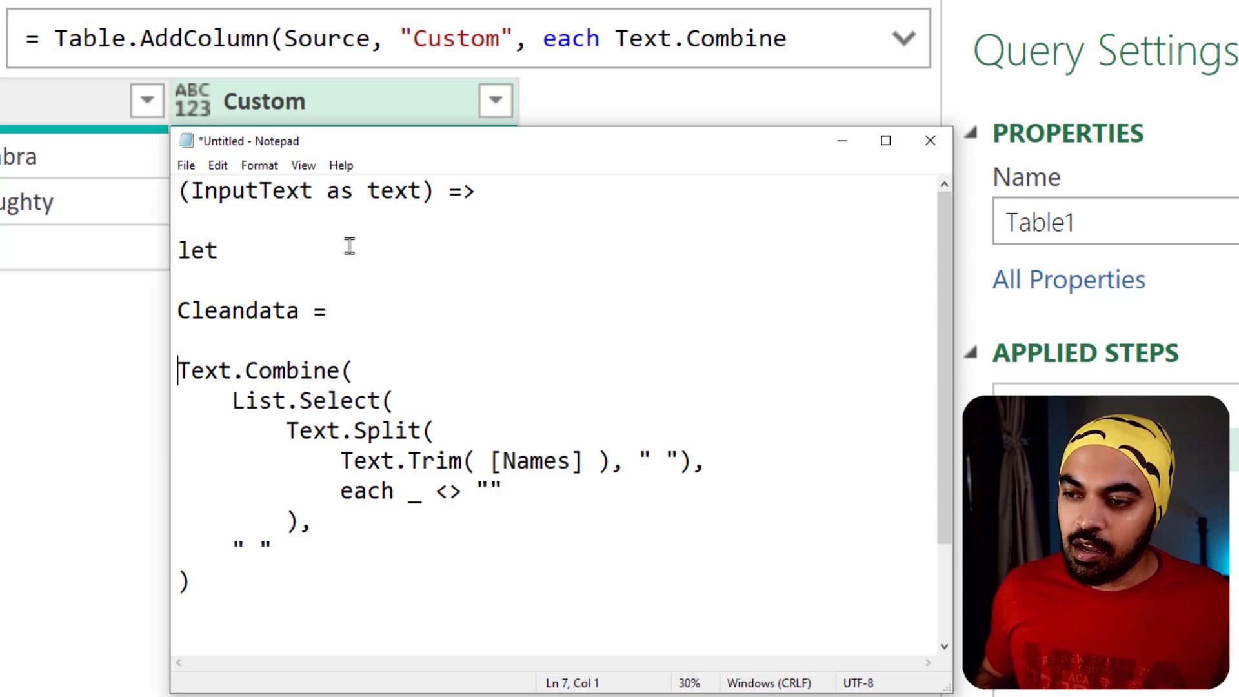
key("BackSpace")
key("BackSpace")
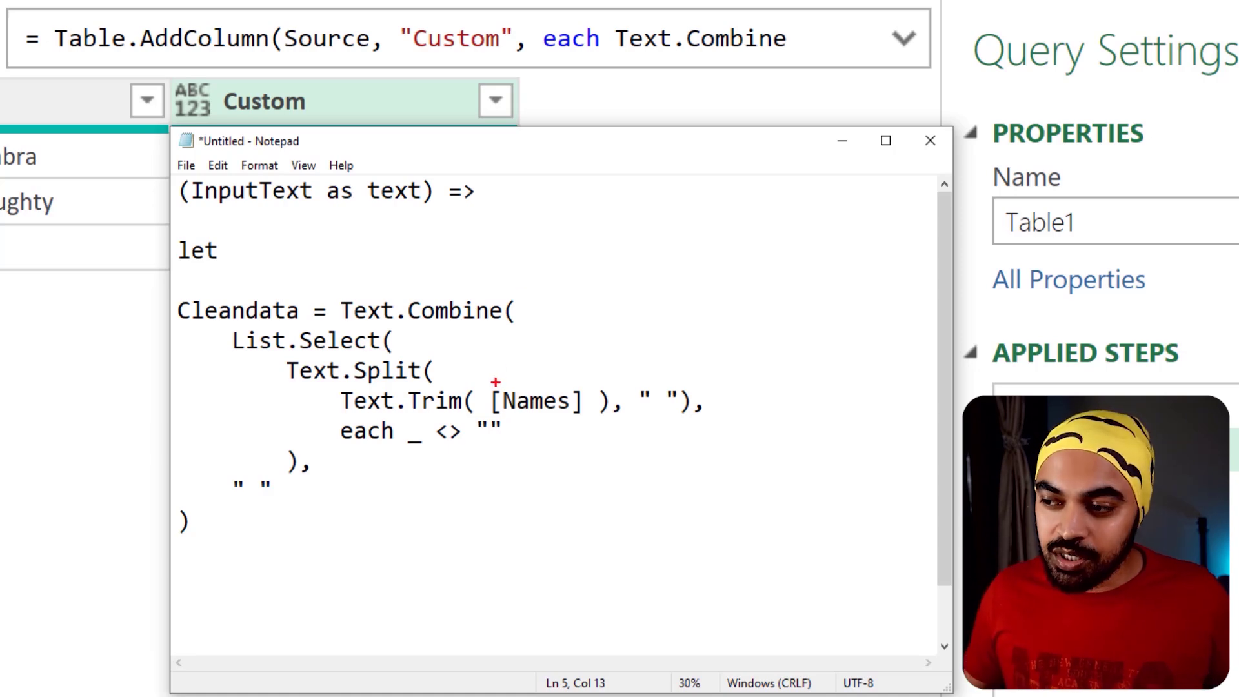
- Replace the [Names] reference inside Text.Trim with the InputText parameter
left_click_drag(483, 379, 584, 421)
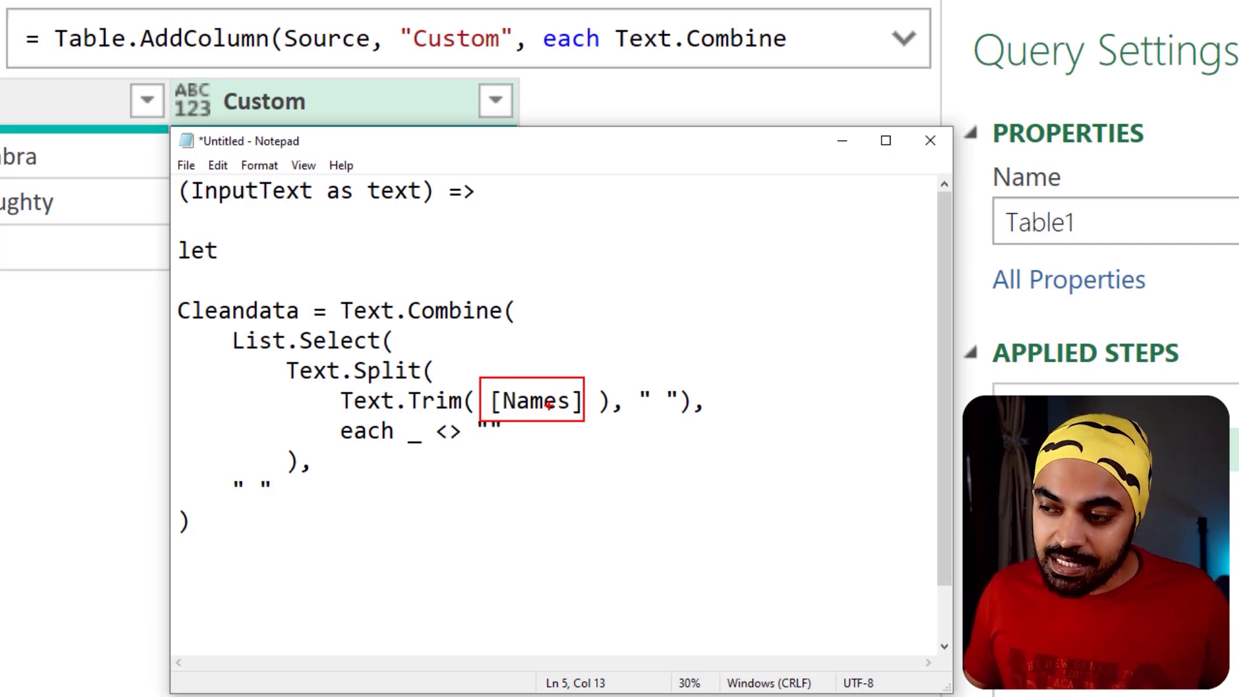
mouse_move(334, 291)
left_mouse_down()
mouse_move(223, 314)
mouse_move(146, 456)
mouse_move(328, 481)
mouse_move(736, 342)
mouse_move(326, 272)
mouse_move(311, 287)
left_mouse_up()
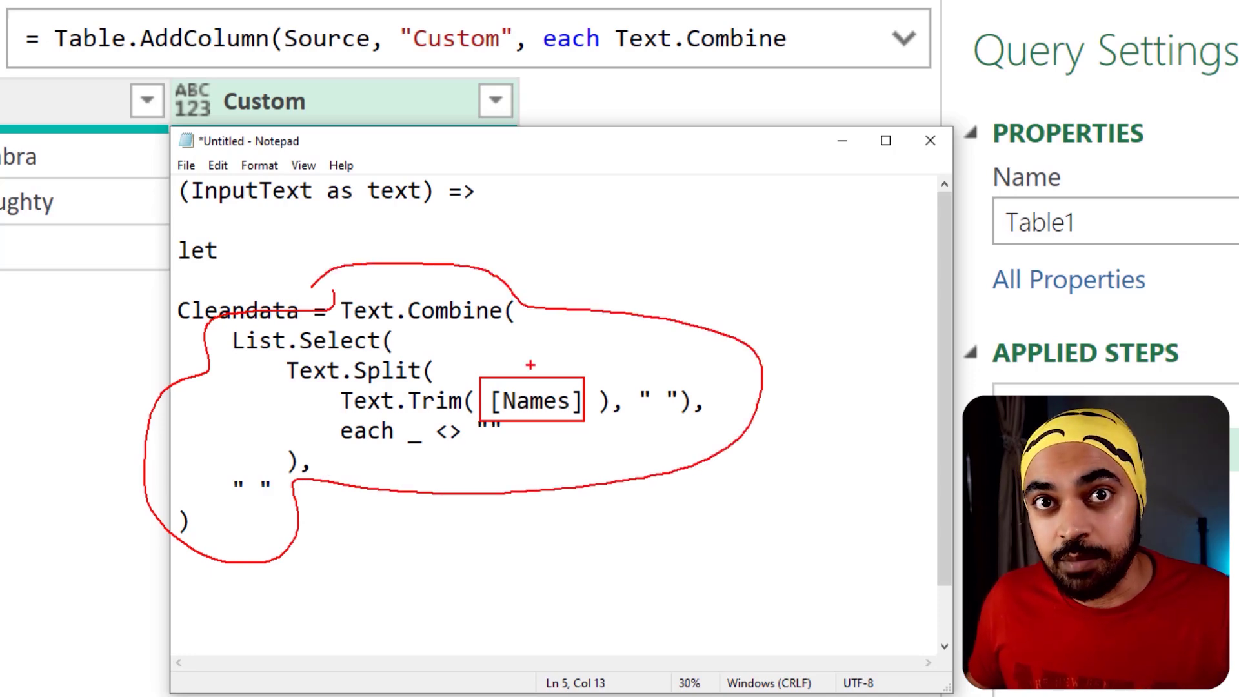
mouse_move(544, 392)
left_mouse_down()
mouse_move(577, 361)
mouse_move(364, 254)
mouse_move(263, 218)
left_mouse_up()
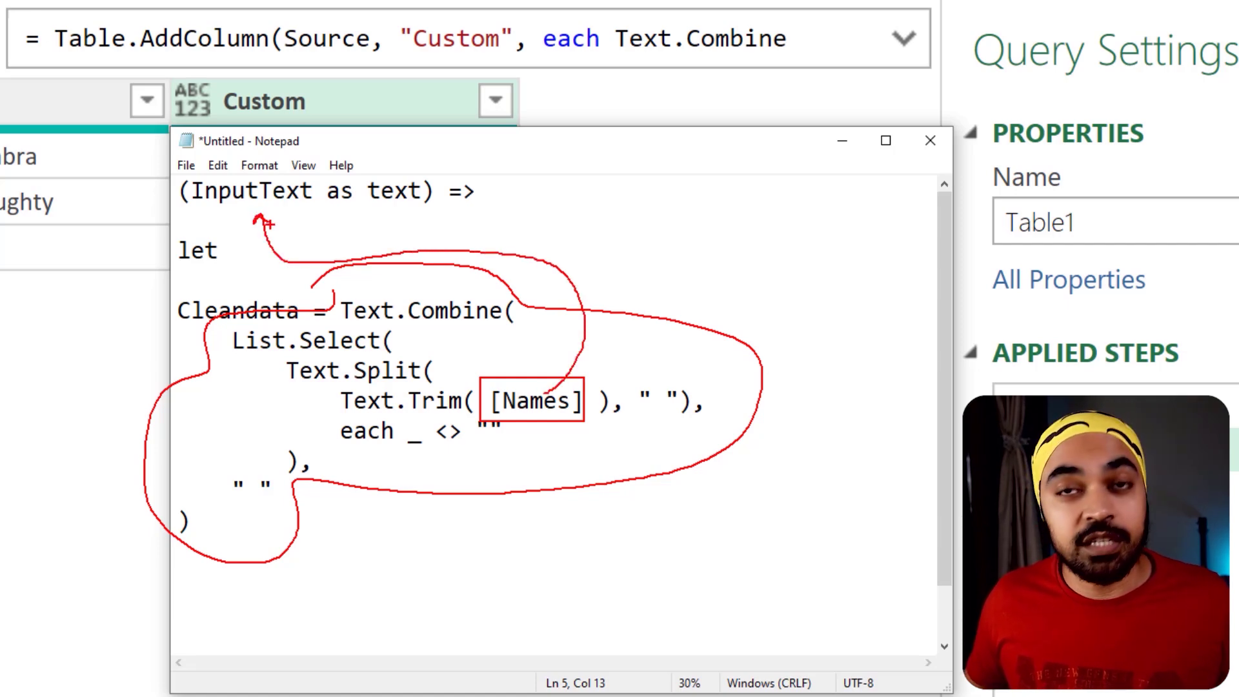
key("Escape")
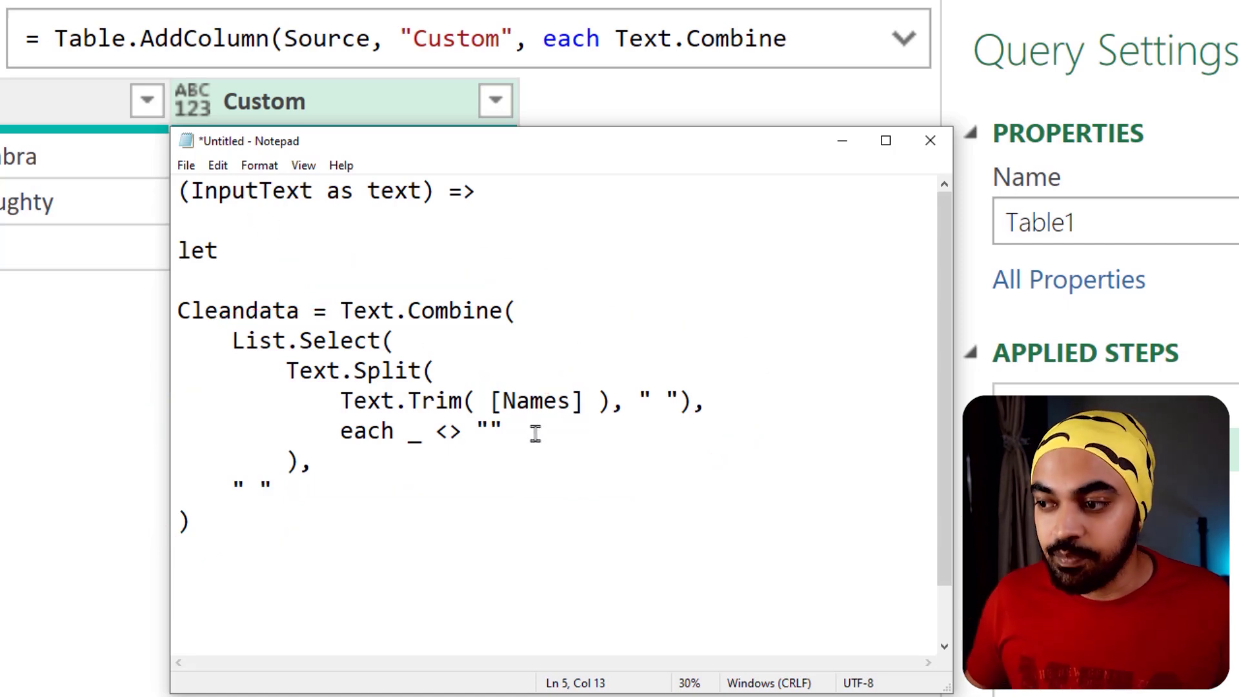
left_click_drag(489, 402, 575, 400)
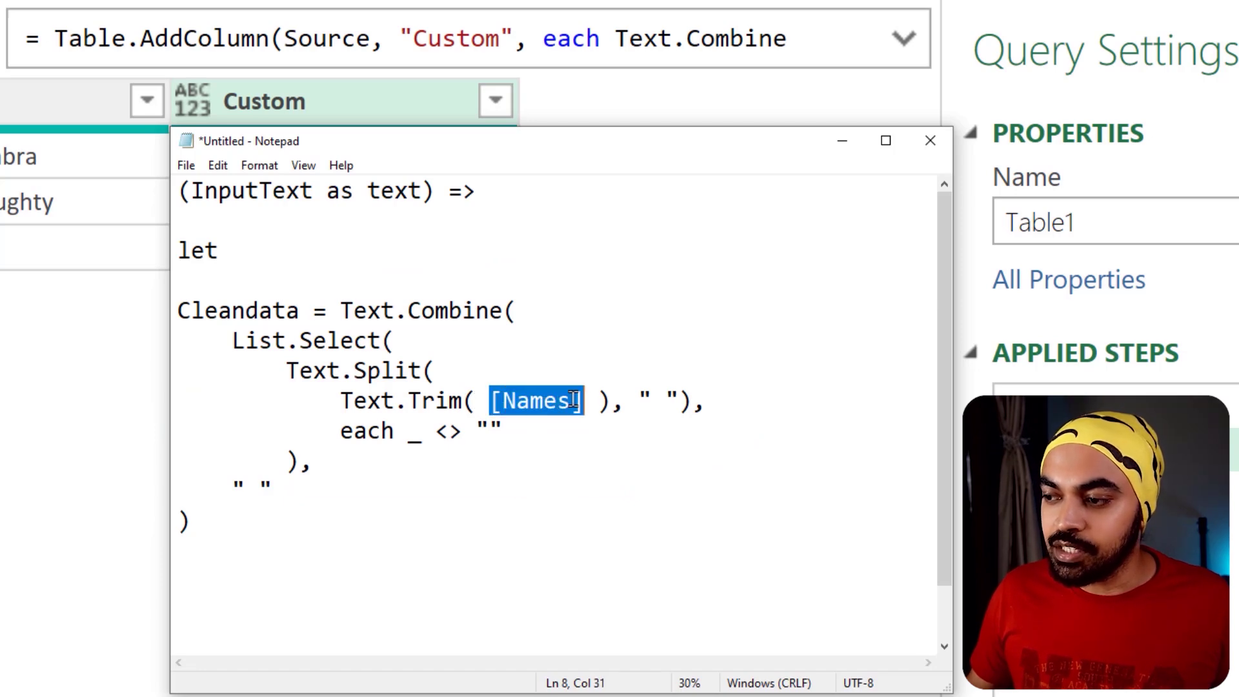
type("InputTex")
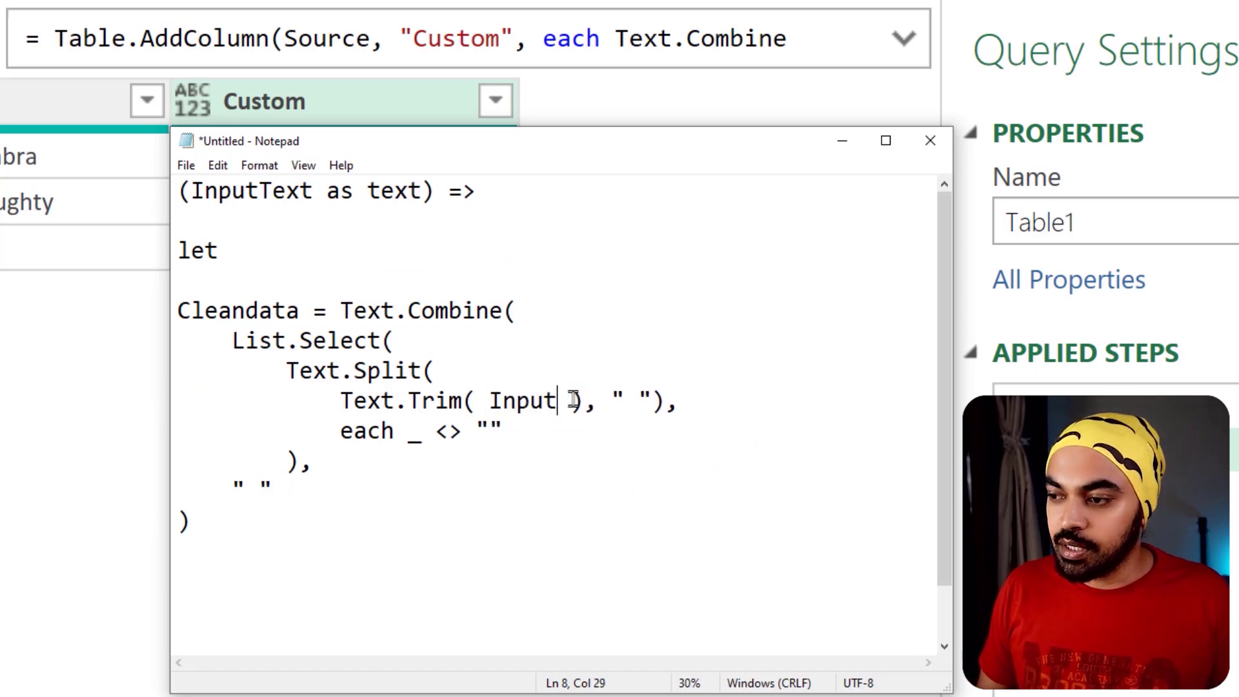
type("t")
- Close the function code below the final parenthesis with an in clause that returns Cleandata
key("Down")
key("Down")
key("Down")
key("Down")
key("Return")
key("Return")
type("in")
key("Return")
type("Clean")
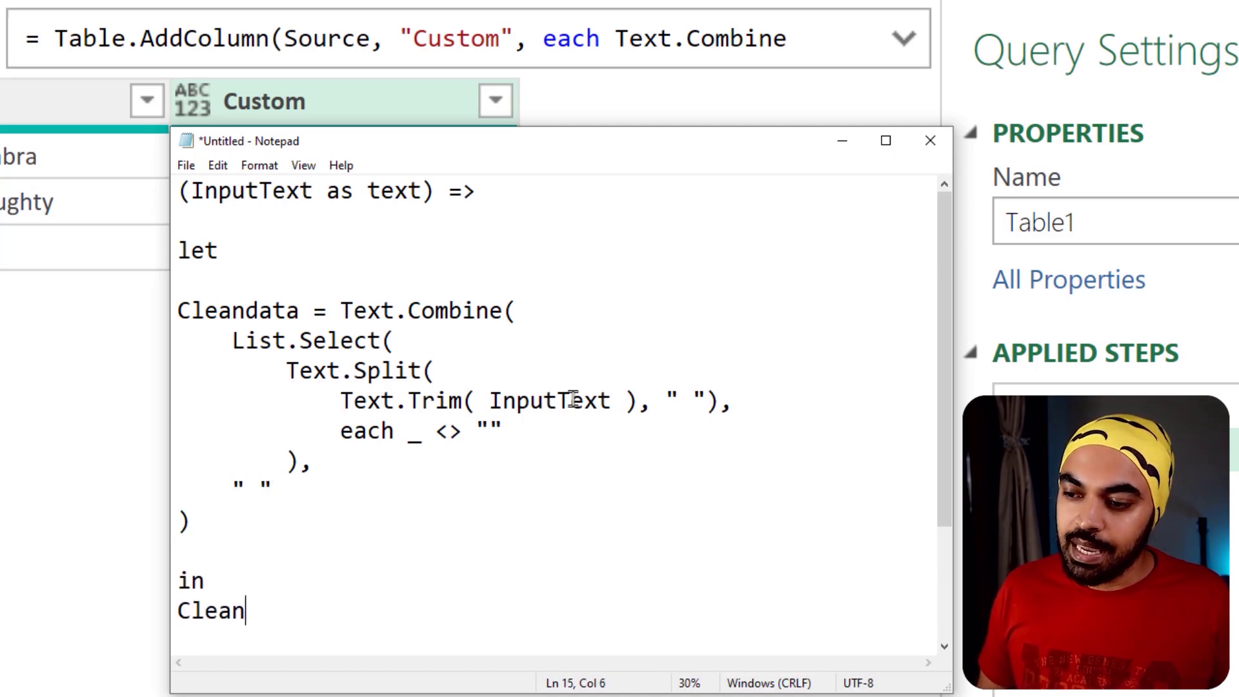
type("data")
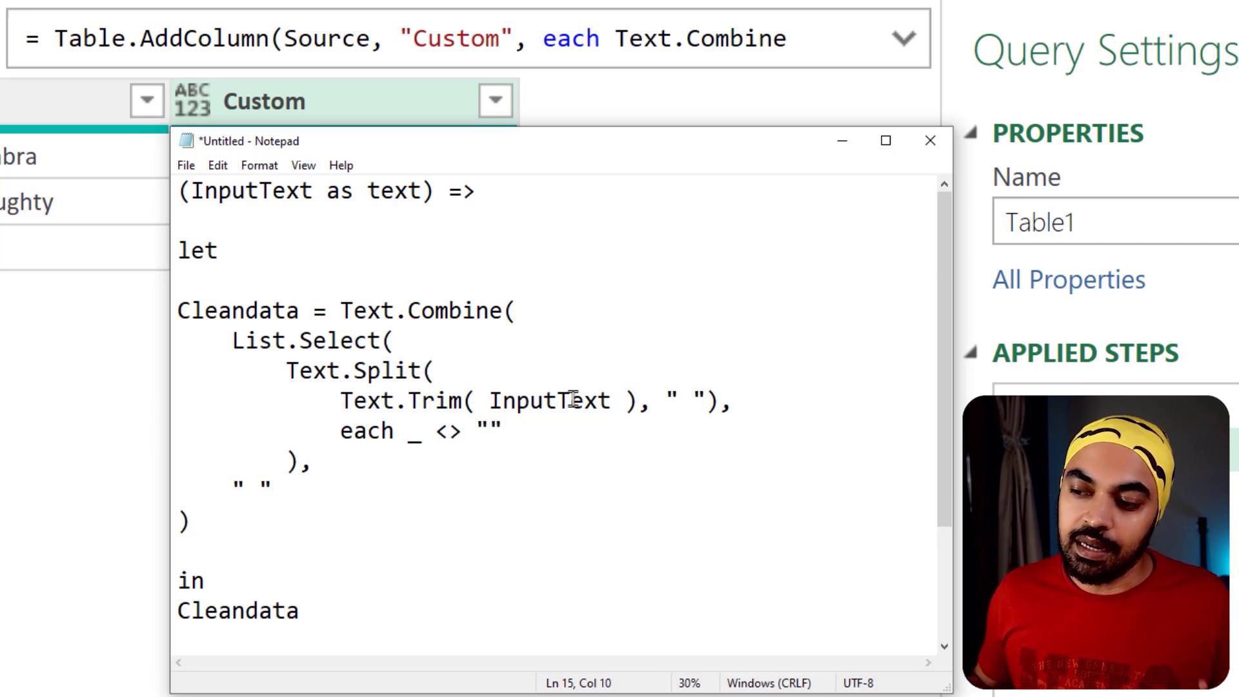
- Trace how InputText feeds into Text.Trim and how Cleandata is returned by the in clause
left_click_drag(184, 327, 253, 322)
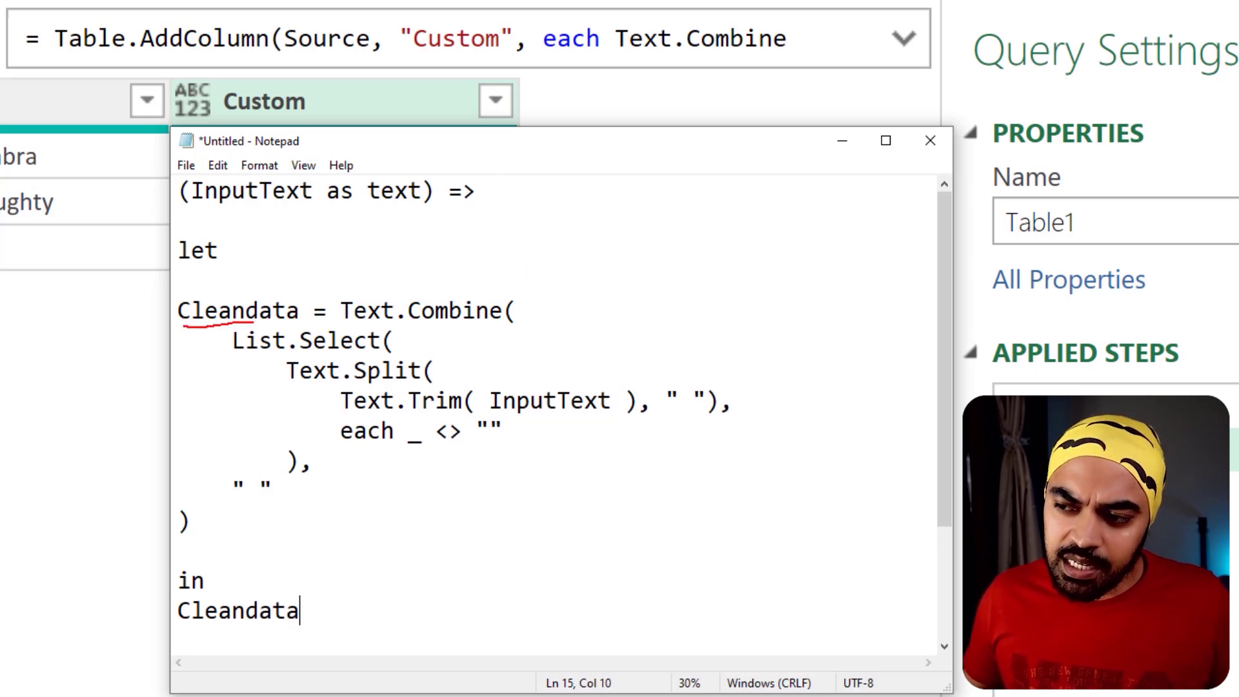
left_click_drag(408, 335, 481, 336)
key("Escape")
left_click_drag(191, 175, 323, 214)
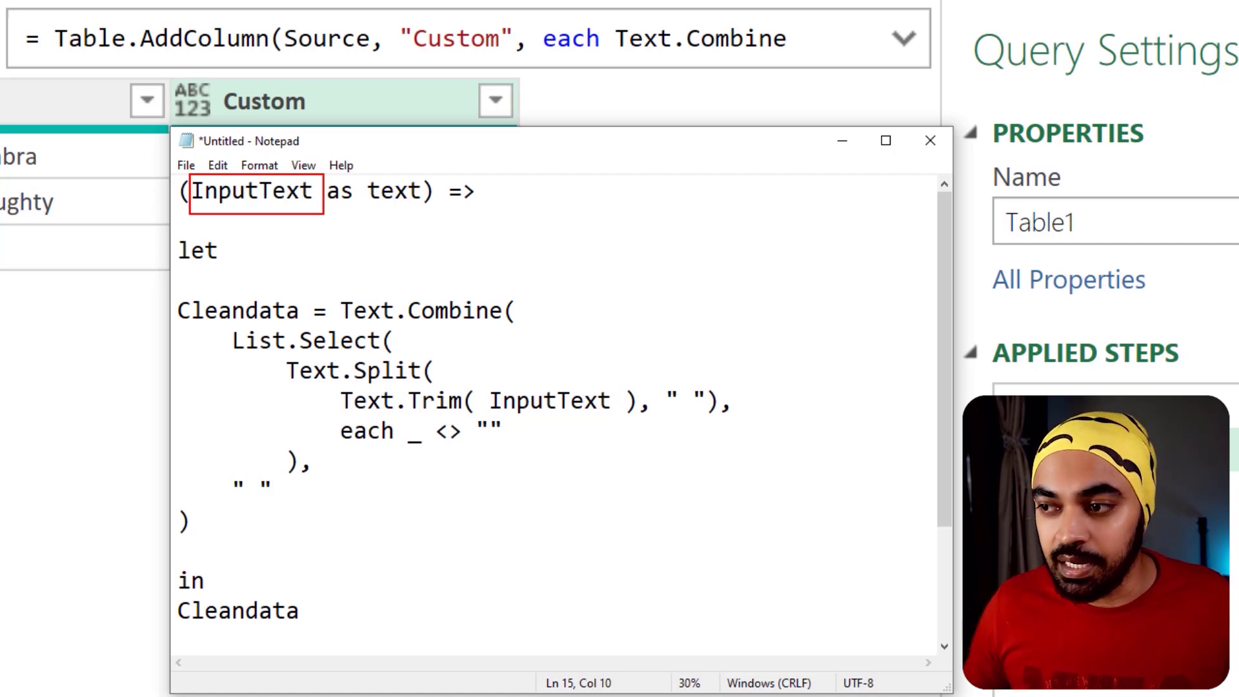
left_click_drag(253, 203, 520, 362)
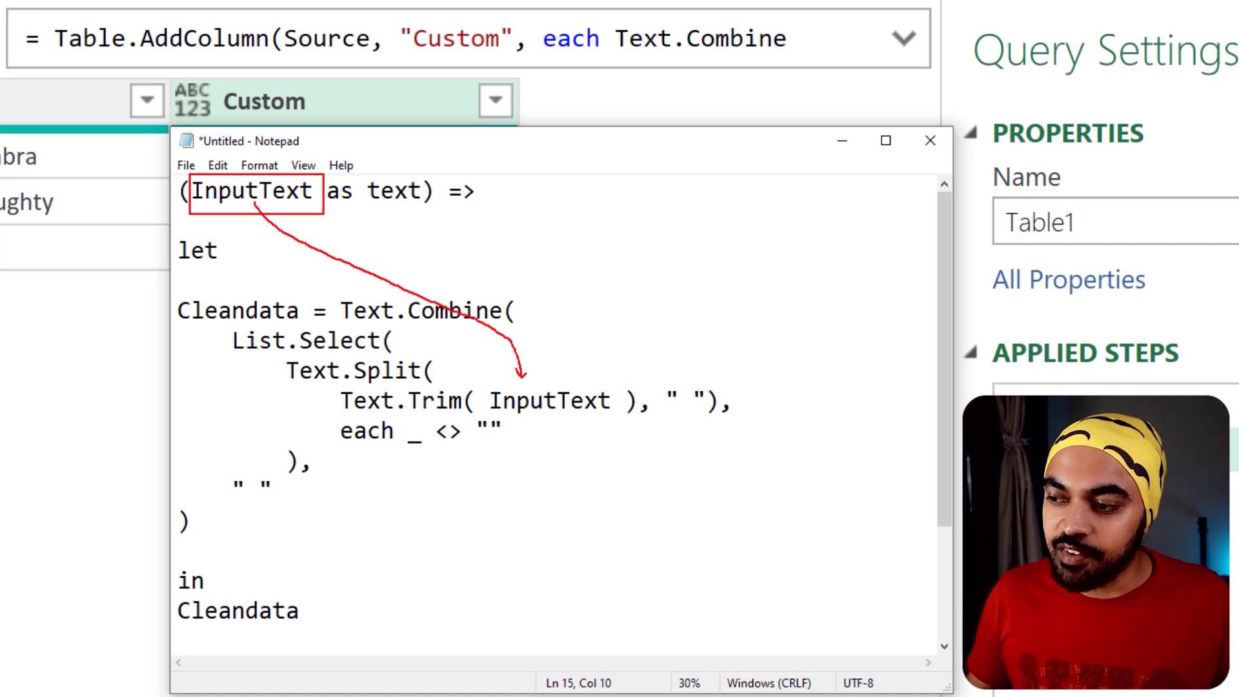
mouse_move(226, 316)
left_mouse_down()
mouse_move(278, 595)
mouse_move(289, 580)
left_mouse_up()
key("Escape")
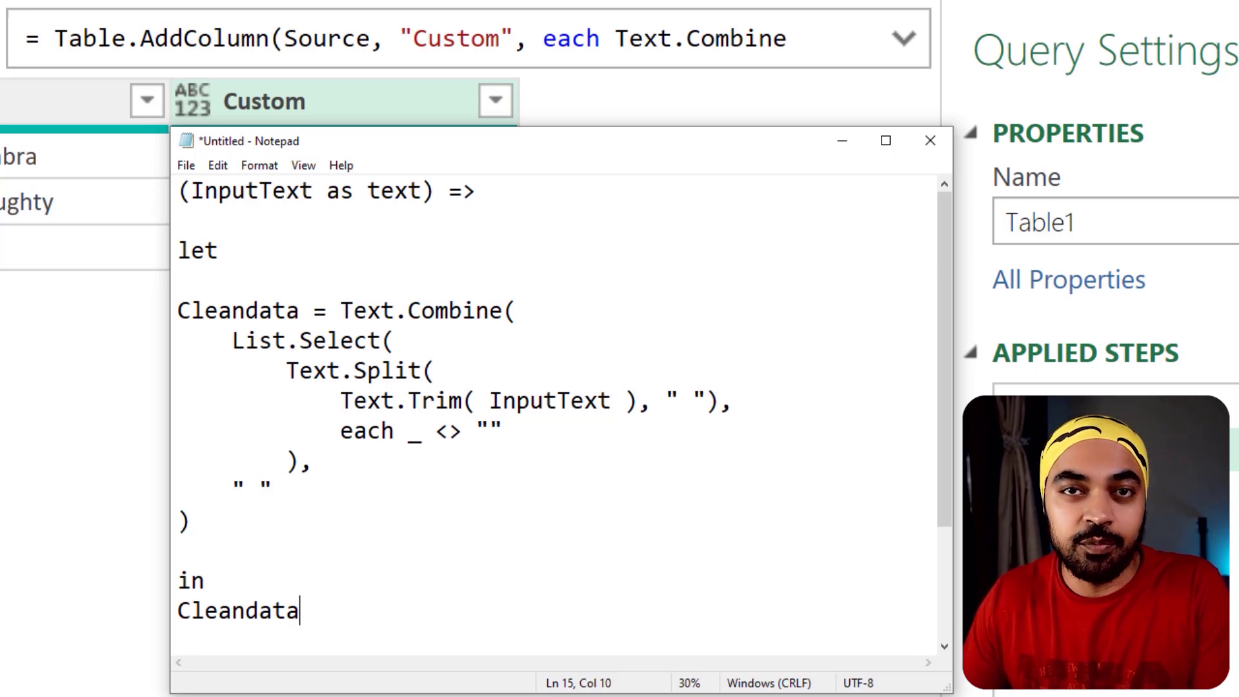
- Copy the entire function code from Notepad, switch to the Power Query Editor and show its query list
key("ctrl+a")
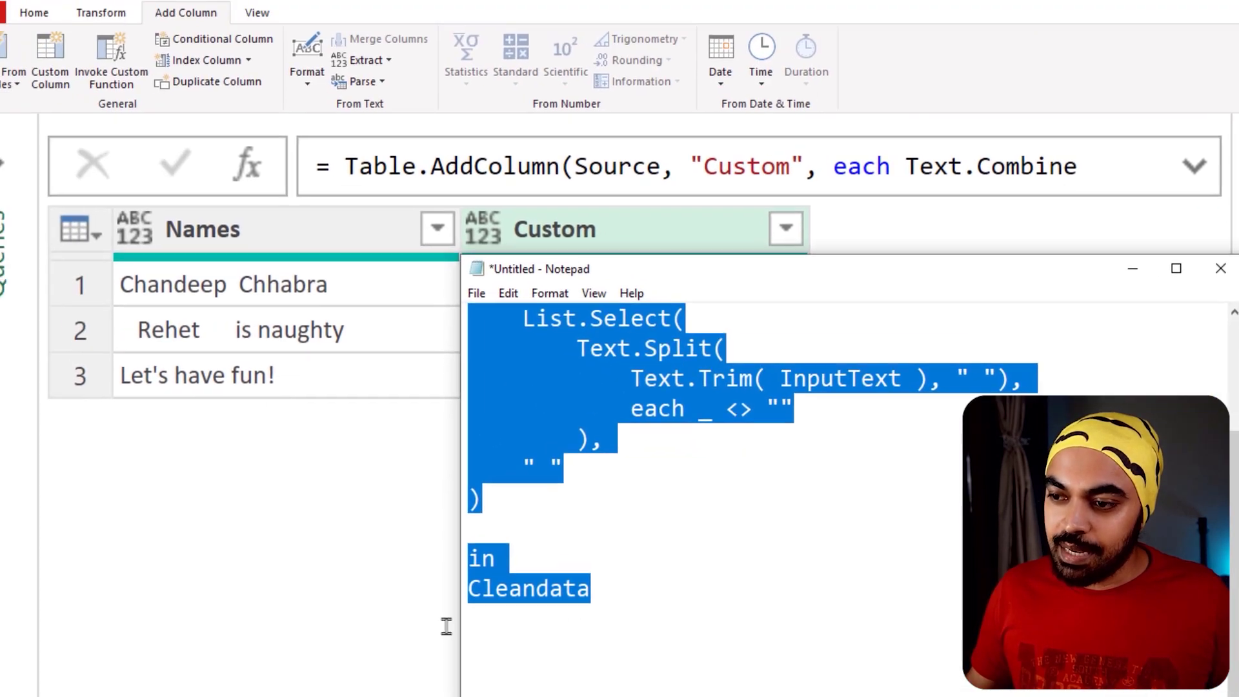
left_click(154, 498)
left_click(56, 206)
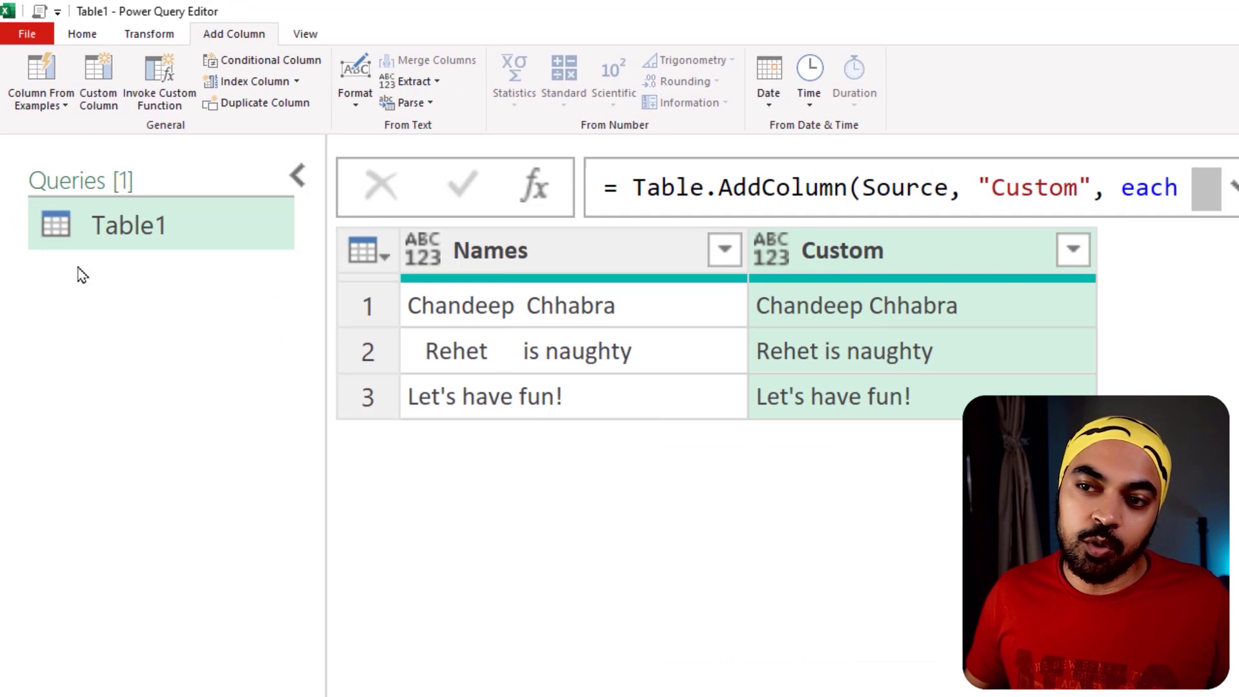
- Create a new blank query alongside Table1
right_click(96, 290)
mouse_move(127, 249)
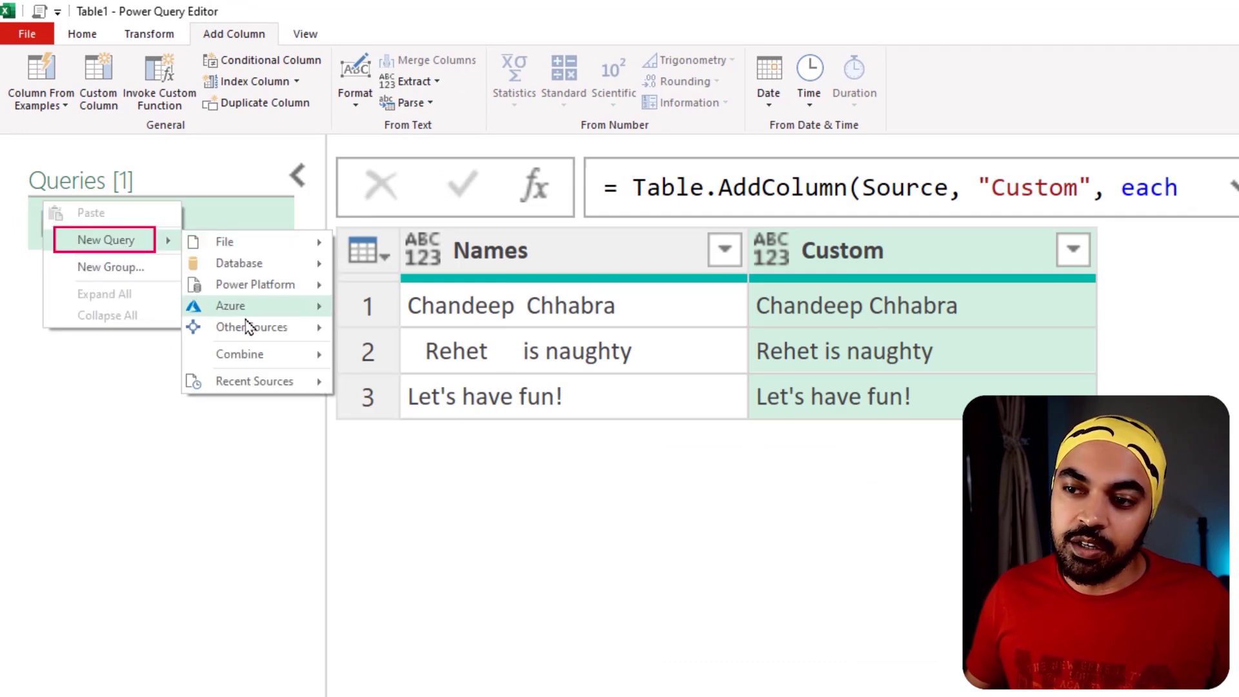
mouse_move(263, 323)
left_click(373, 431)
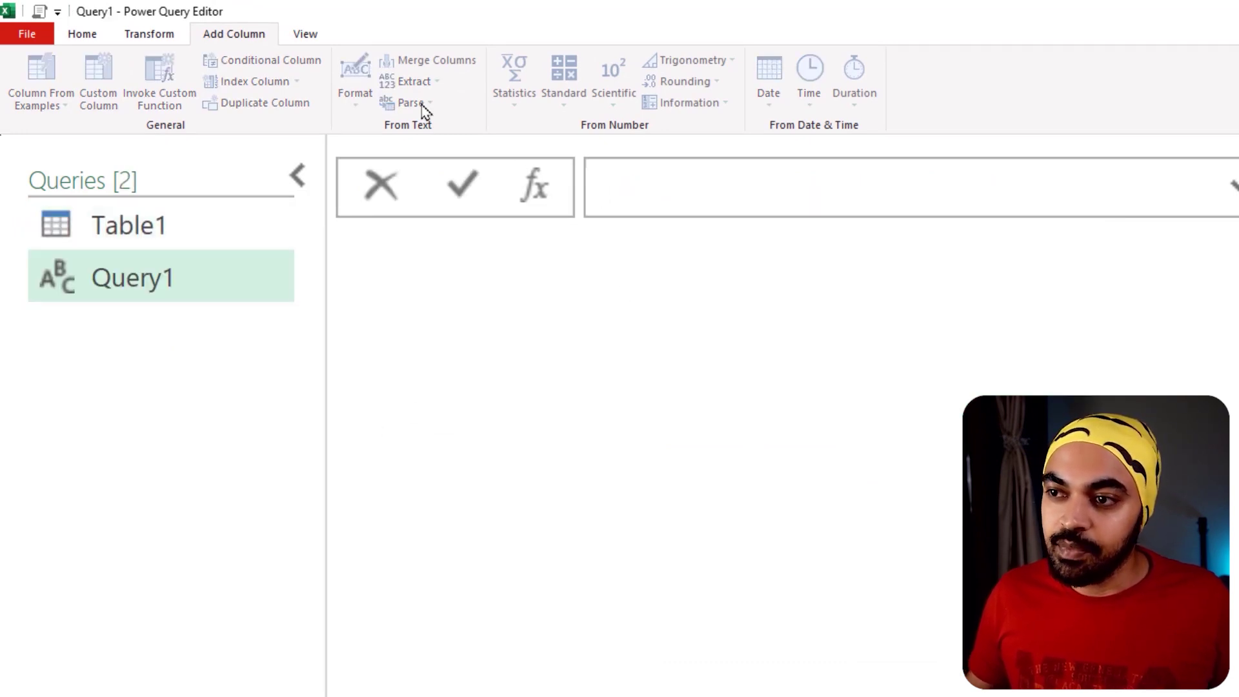
- Replace the blank query's default code in the Advanced Editor with the copied function code
left_click(303, 35)
left_click(585, 90)
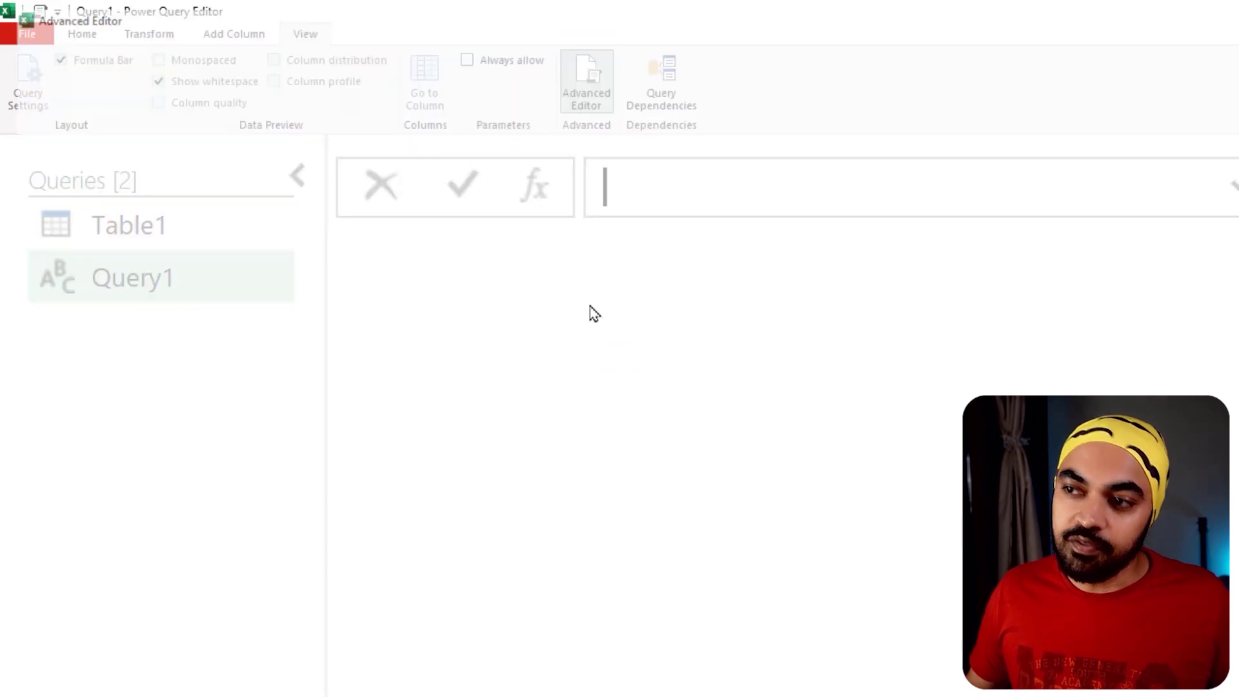
key("ctrl+a")
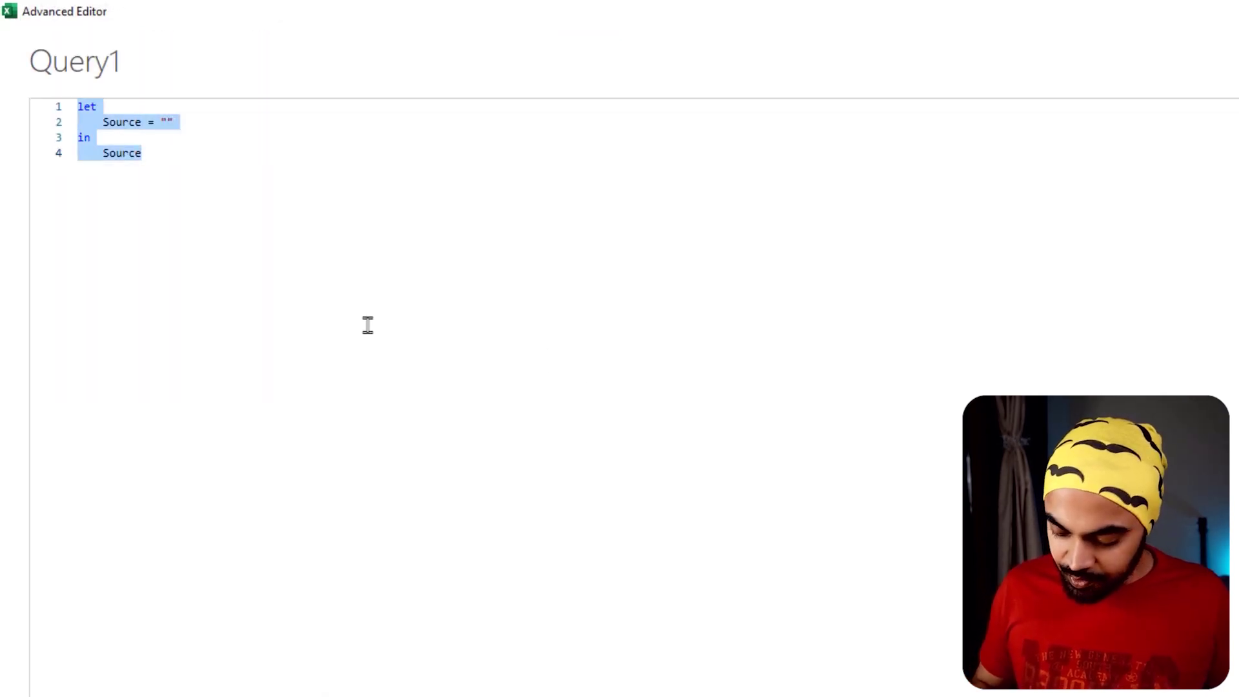
key("ctrl+v")
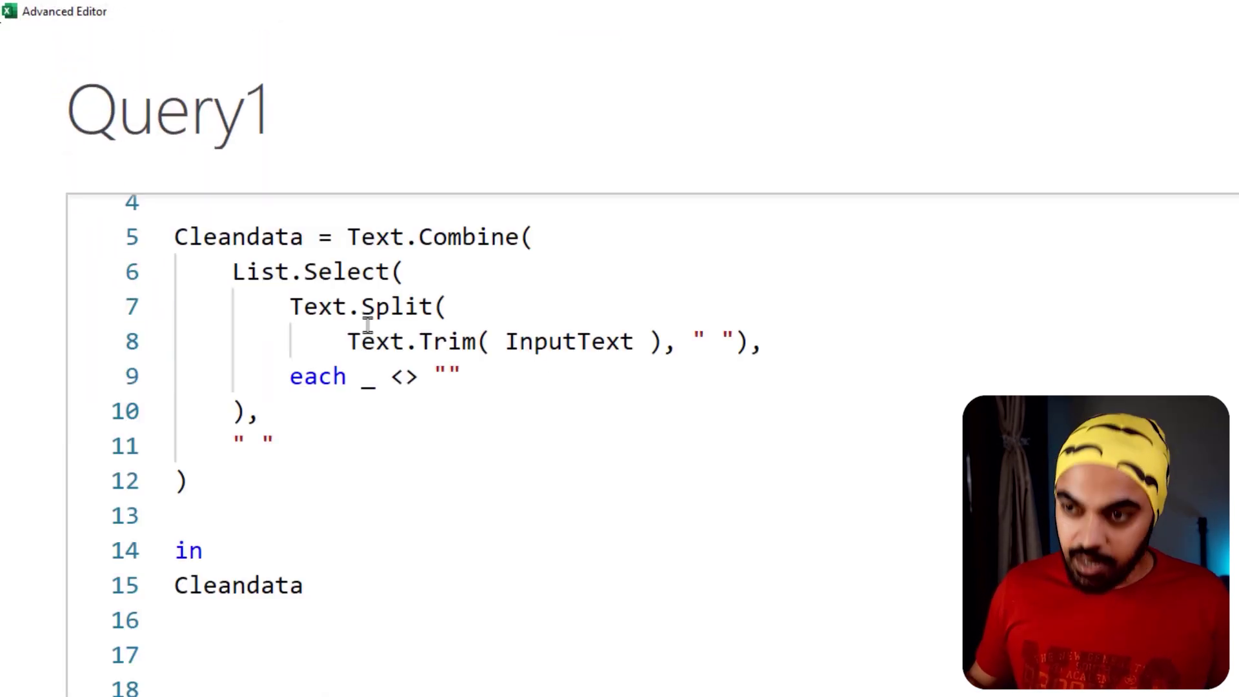
- Remove the blank lines from the pasted function code and save the query under the name RemoveSpaces
left_click(319, 509)
key("BackSpace")
key("Up")
key("Up")
key("Up")
key("Up")
key("Up")
key("Up")
key("Up")
key("Up")
key("Up")
key("Up")
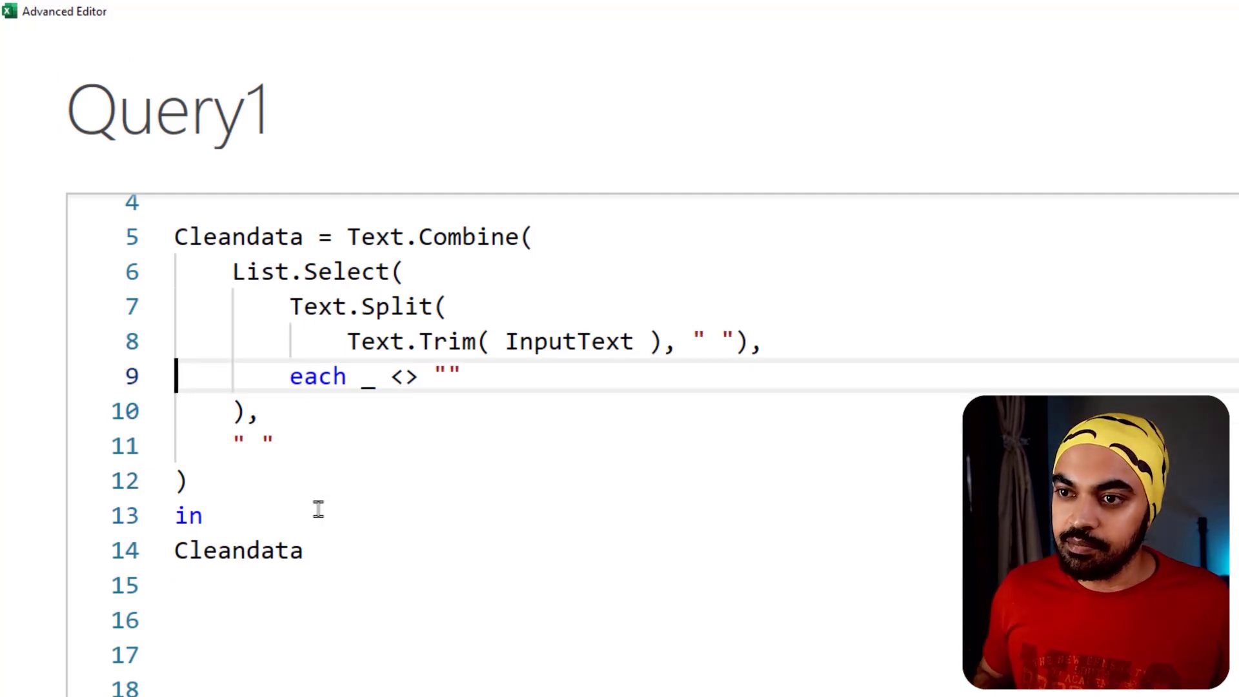
key("Delete")
key("Down")
key("Delete")
left_click(499, 597)
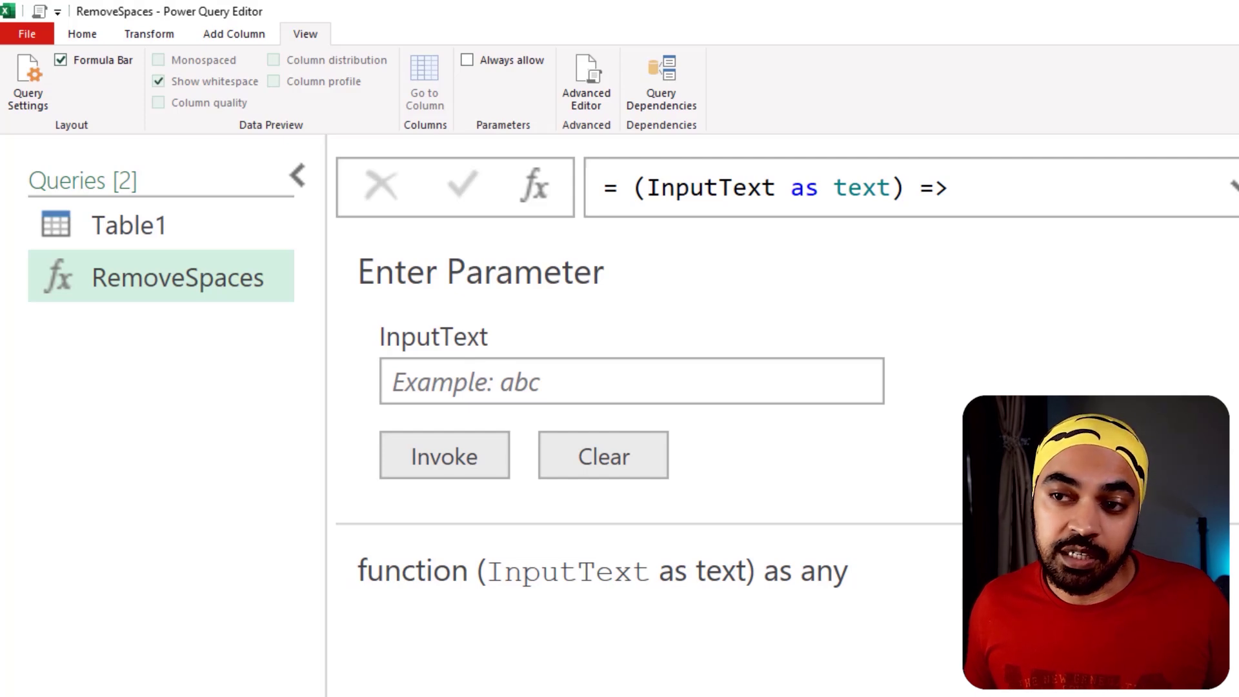
- Remove the Custom column from the Table1 query, and return to Table1 after viewing the RemoveSpaces function
left_click(171, 239)
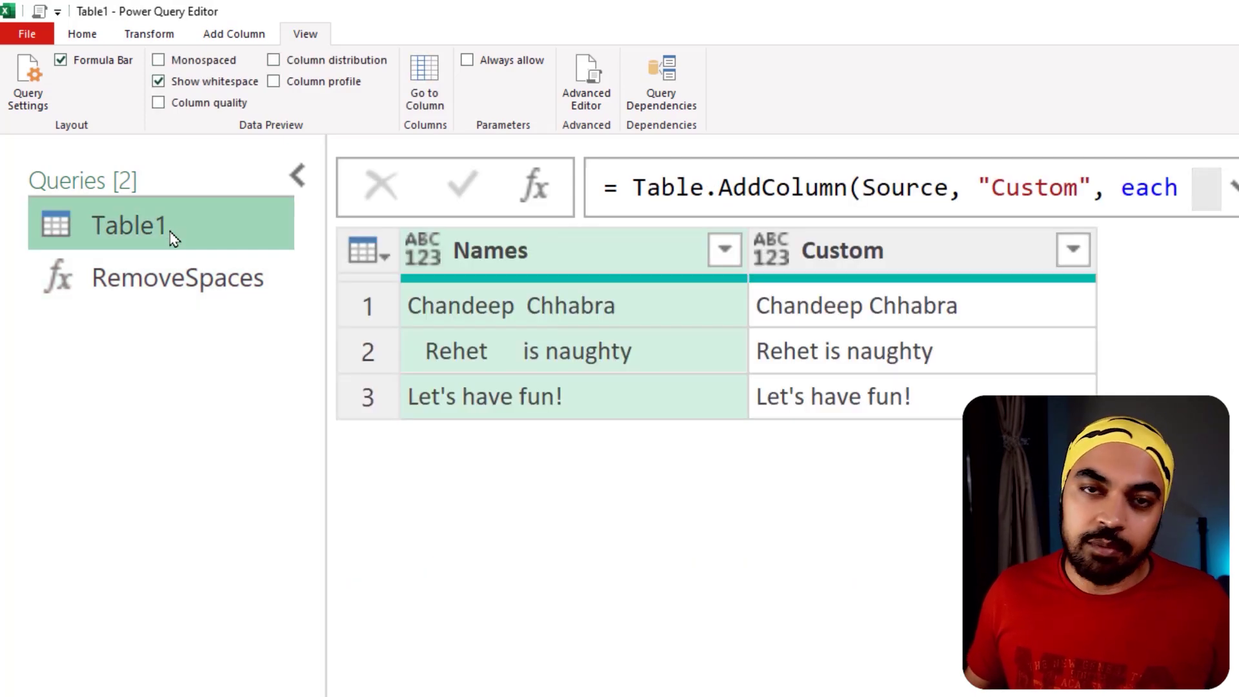
left_click(964, 259)
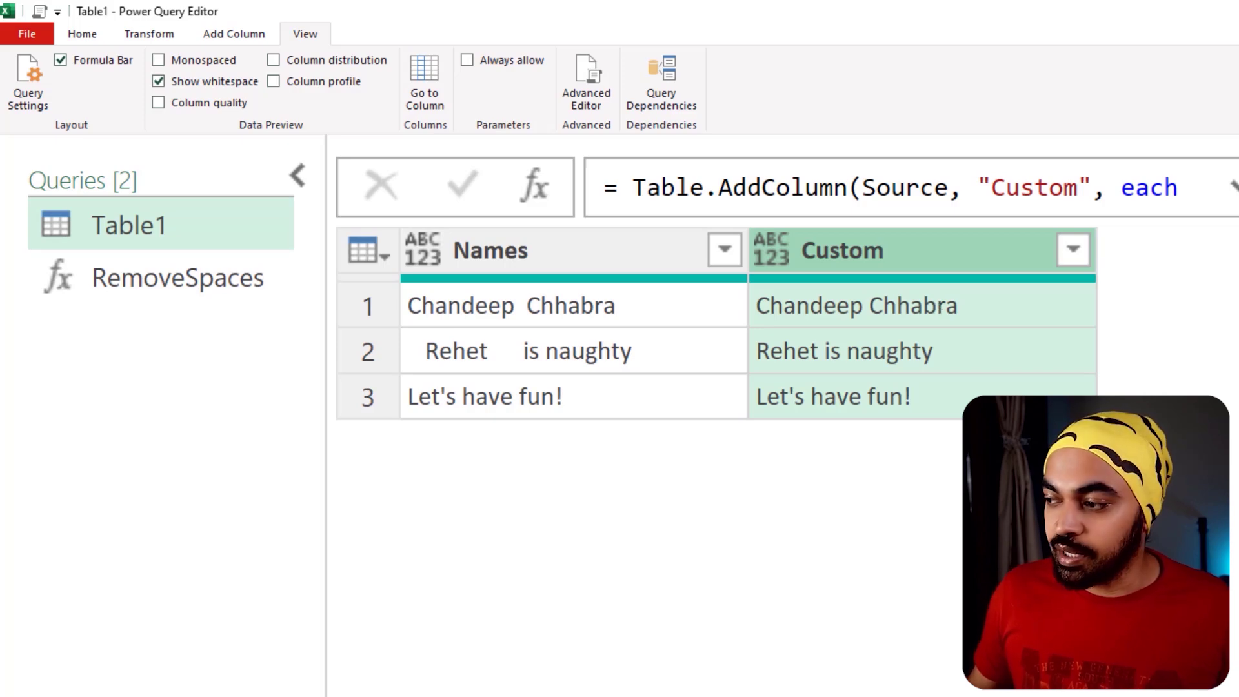
key("ctrl+z")
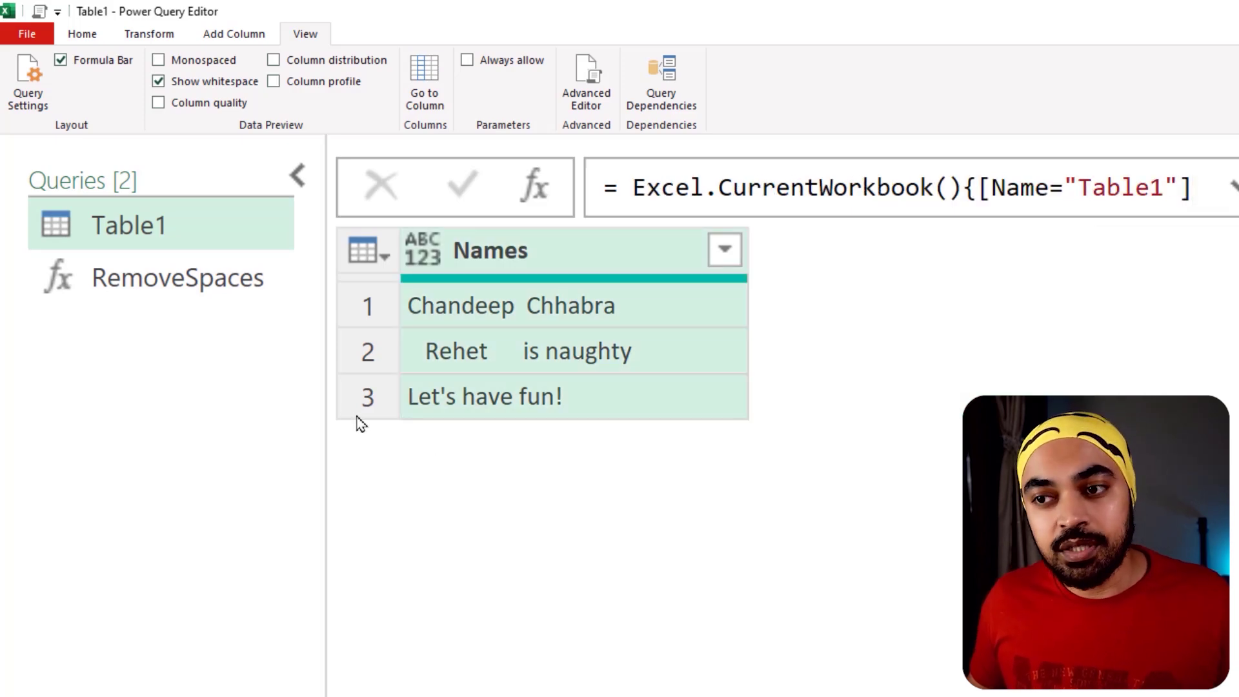
left_click(213, 281)
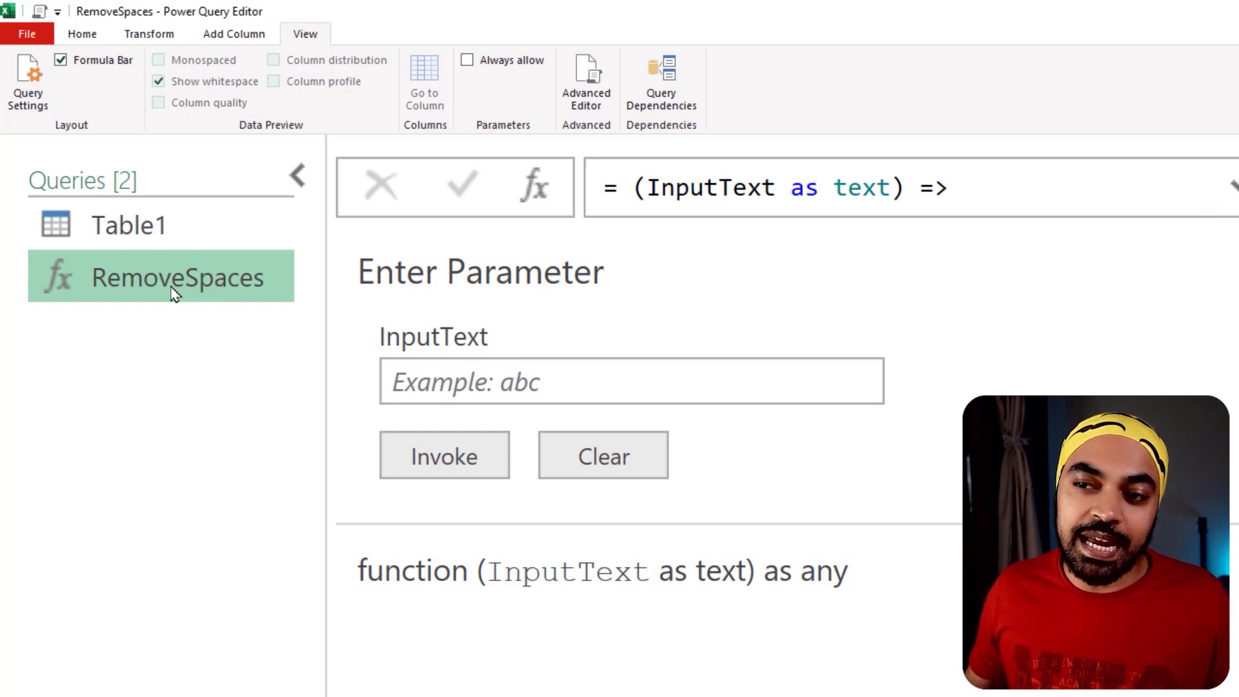
left_click(161, 225)
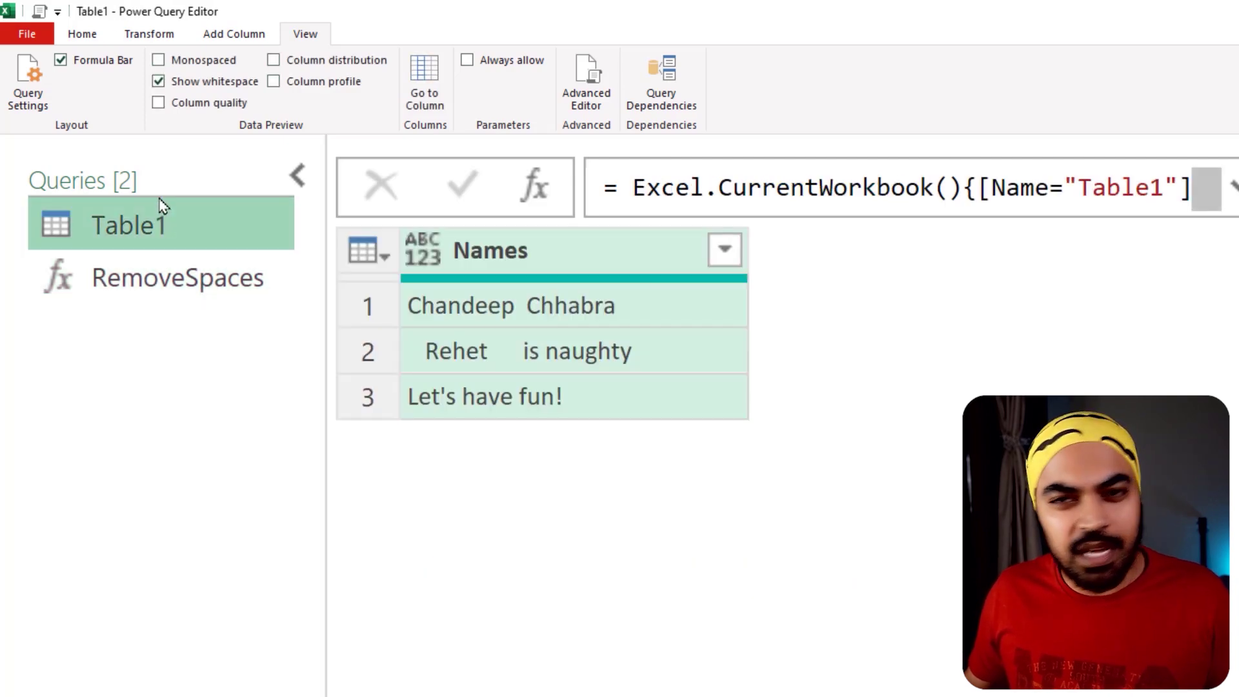
- Add a custom column named Custom to Table1 with the formula = RemoveSpaces([Names])
left_click(222, 41)
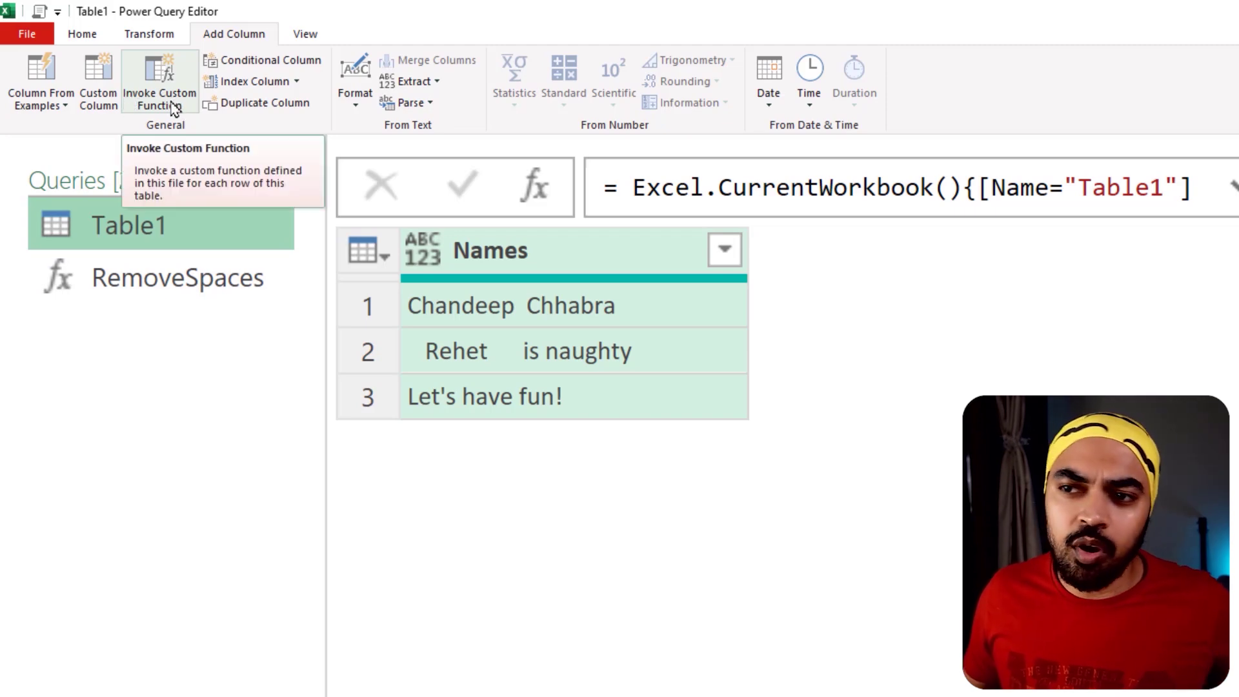
left_click(113, 96)
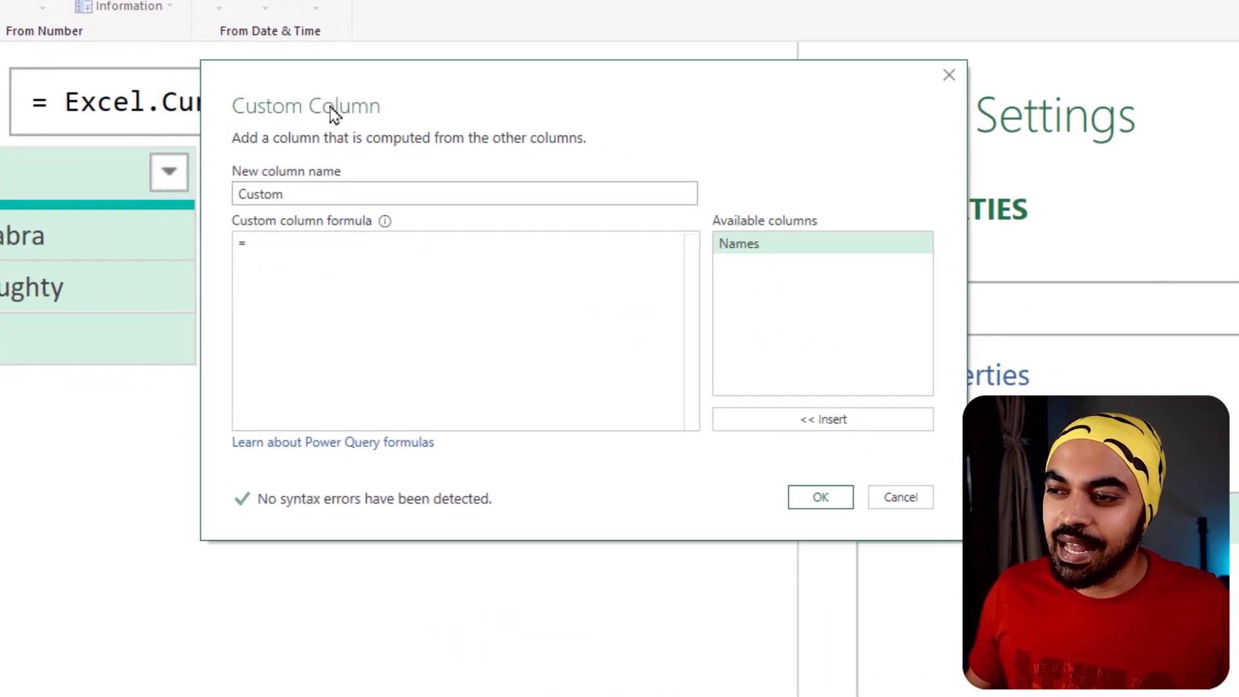
left_click(297, 246)
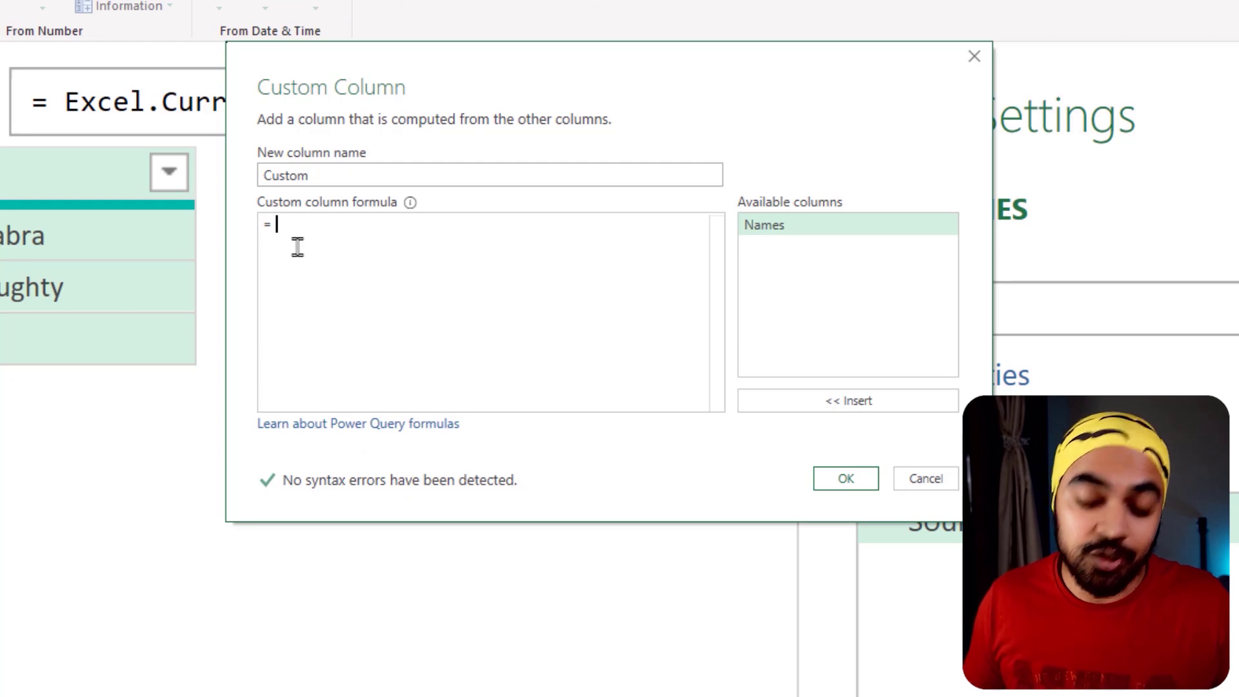
type("RemoveSpaces")
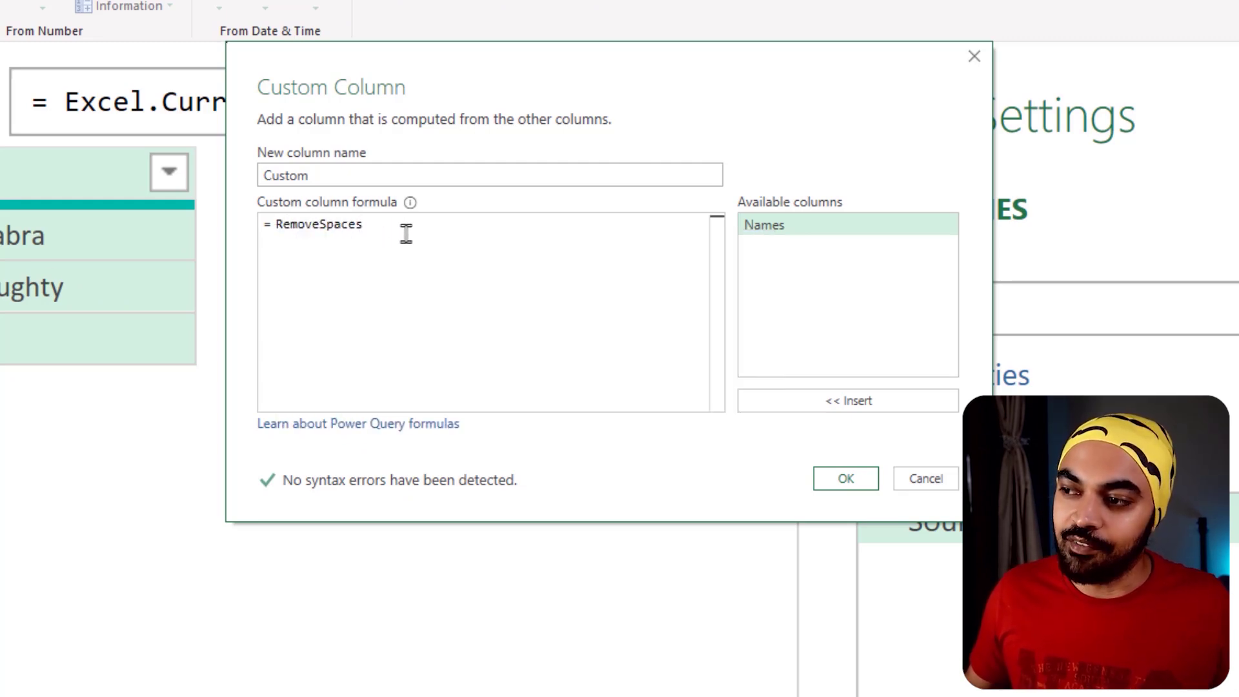
type("(")
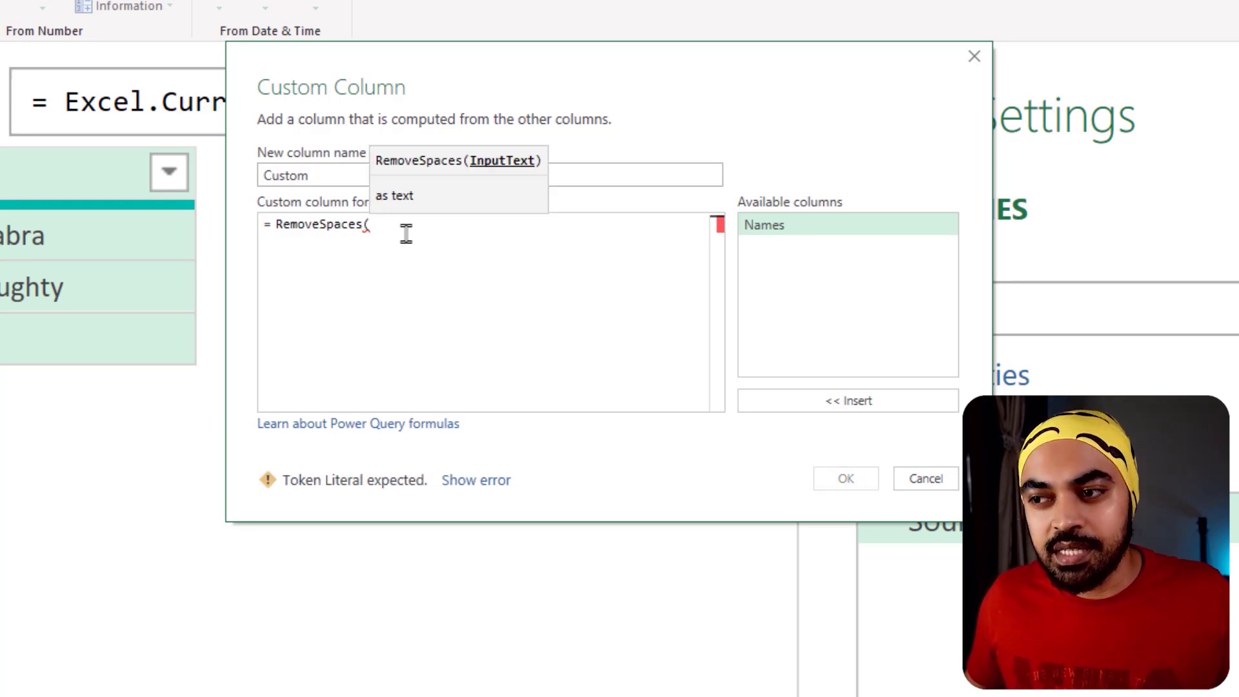
double_click(810, 227)
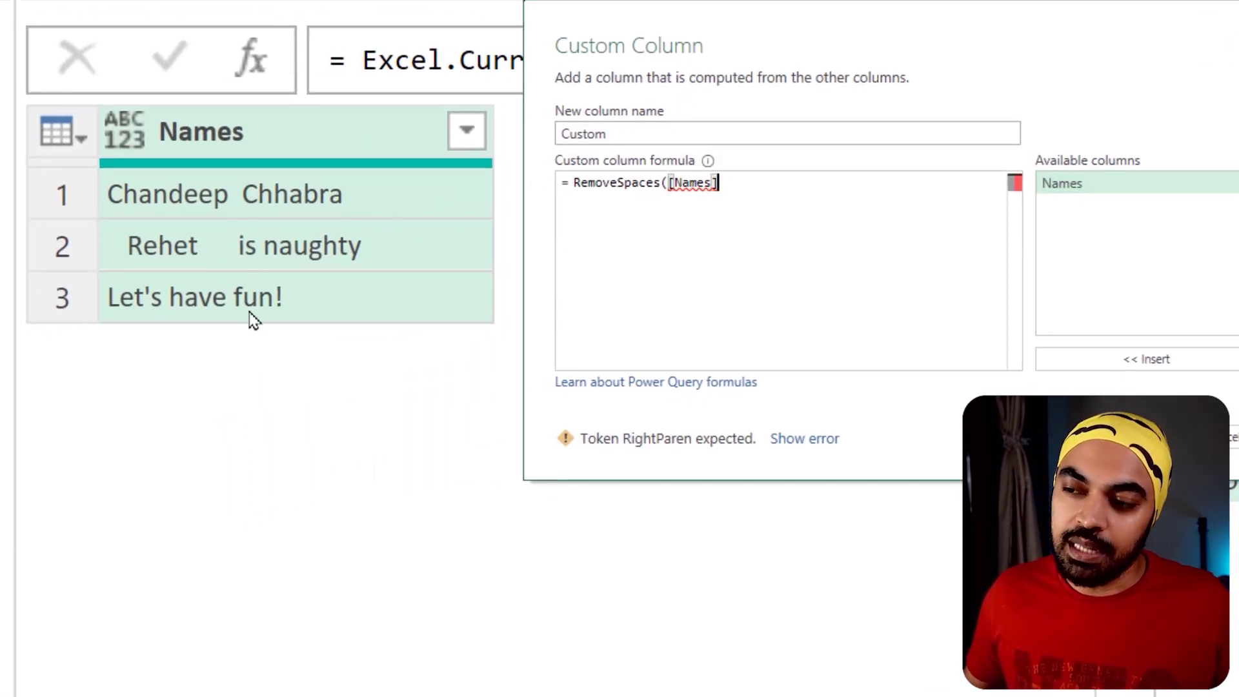
type(")")
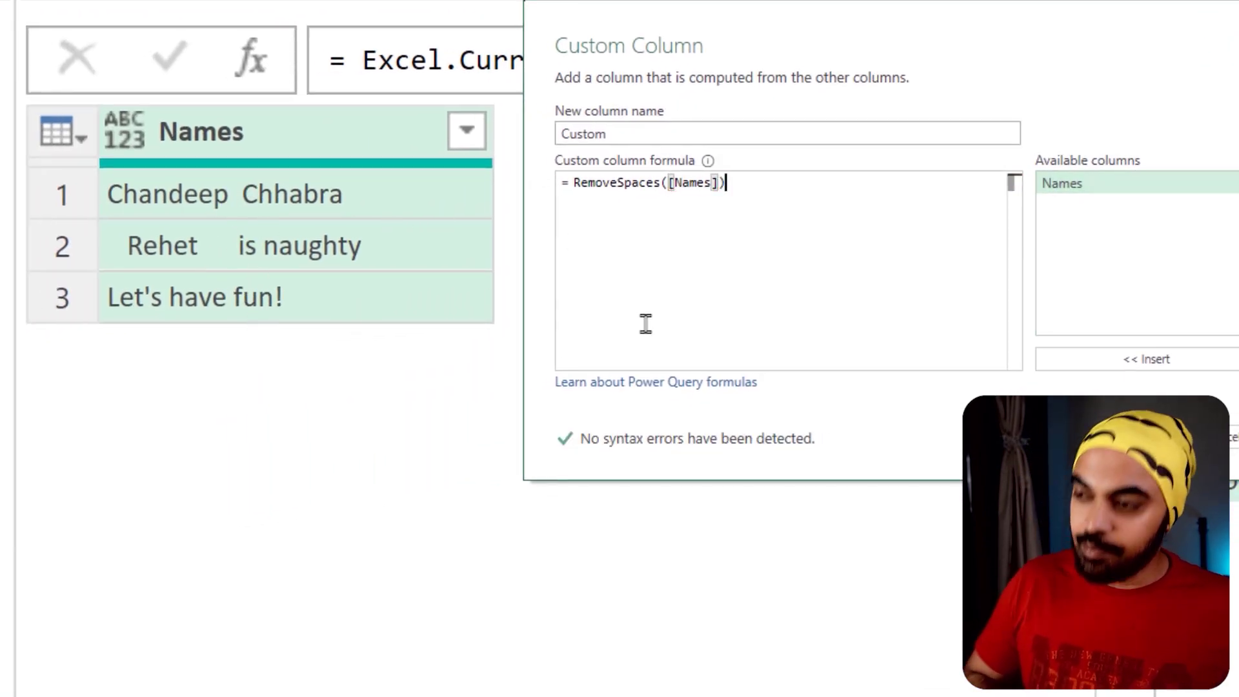
left_click(1162, 439)
- Inspect the values in the Custom column one by one and view the full formula of the added column
left_click(746, 208)
left_click(749, 251)
left_click(755, 307)
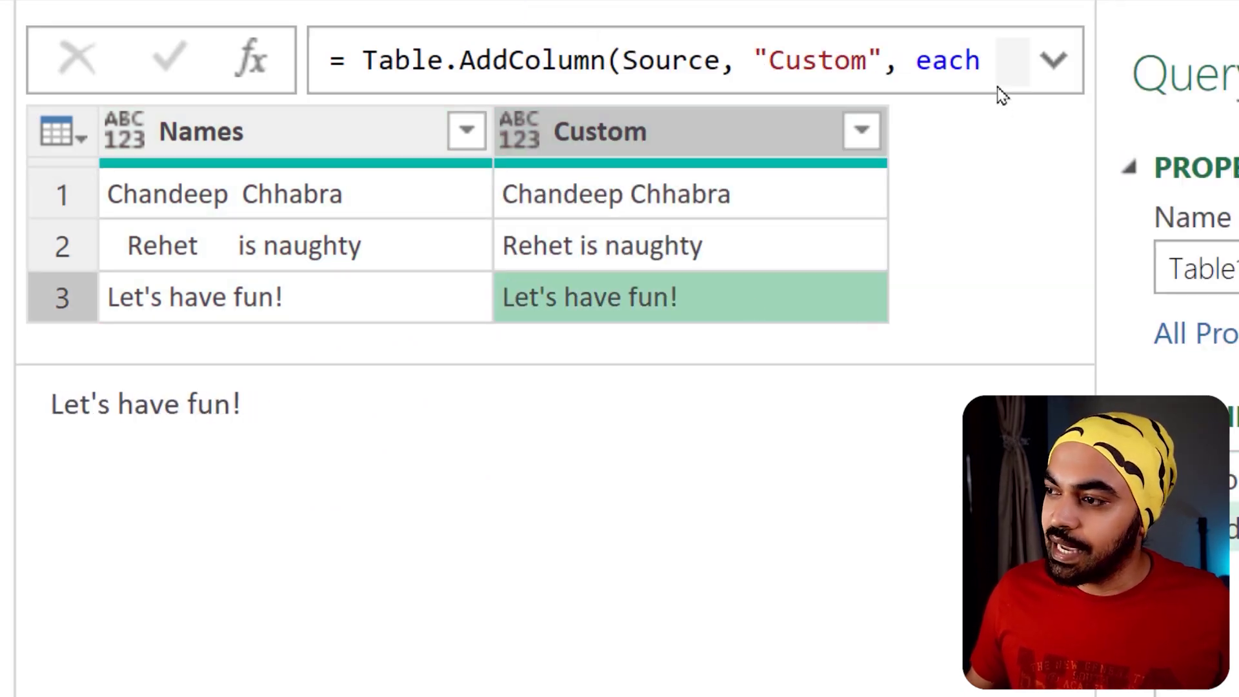
left_click(1054, 61)
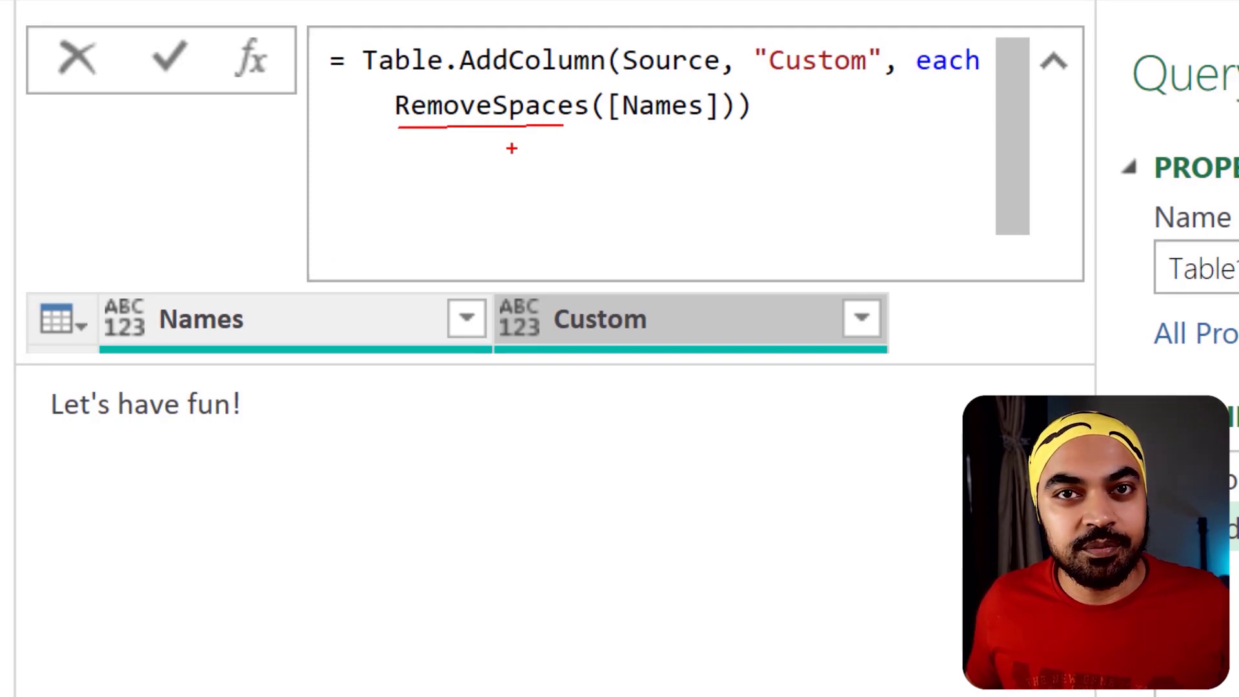
key("Escape")
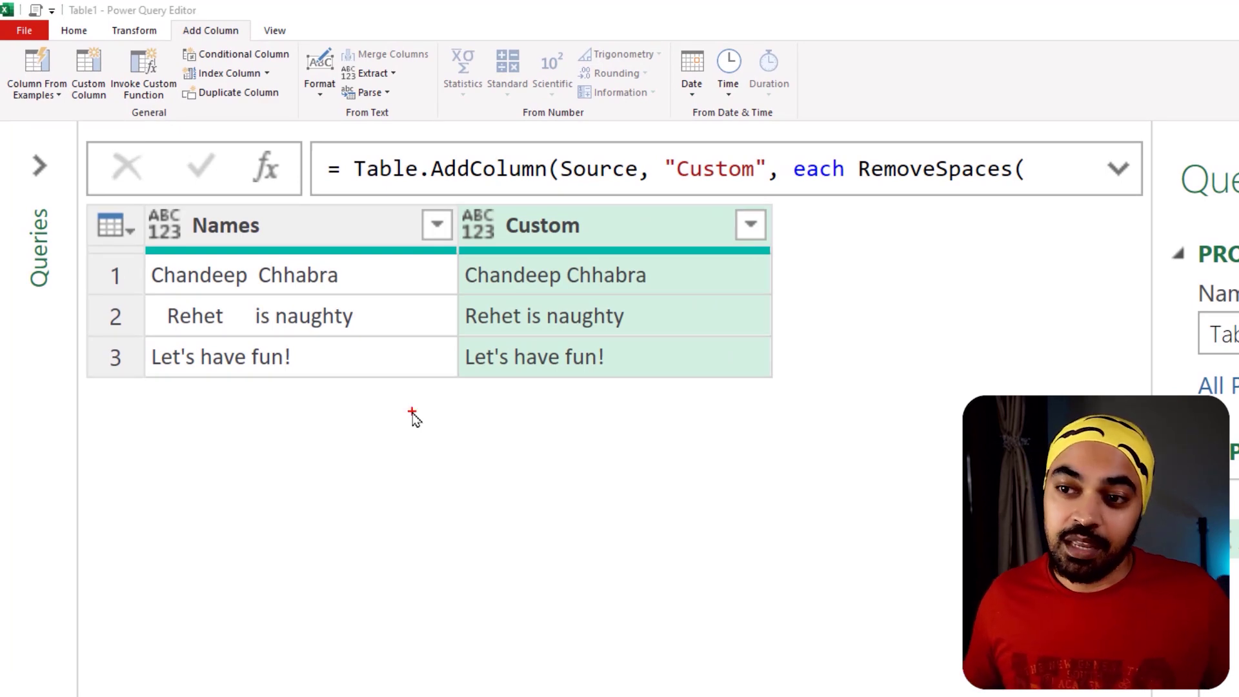
left_click_drag(149, 207, 371, 388)
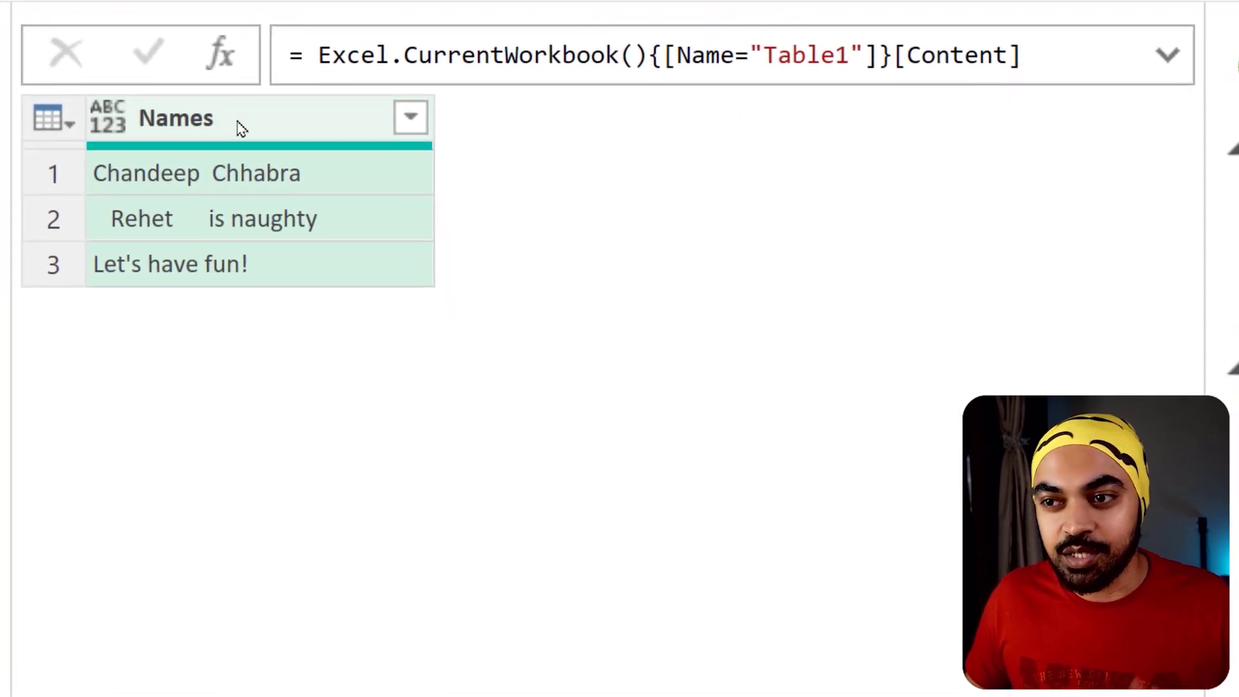
- Duplicate the Names column in the Table1 query
right_click(241, 128)
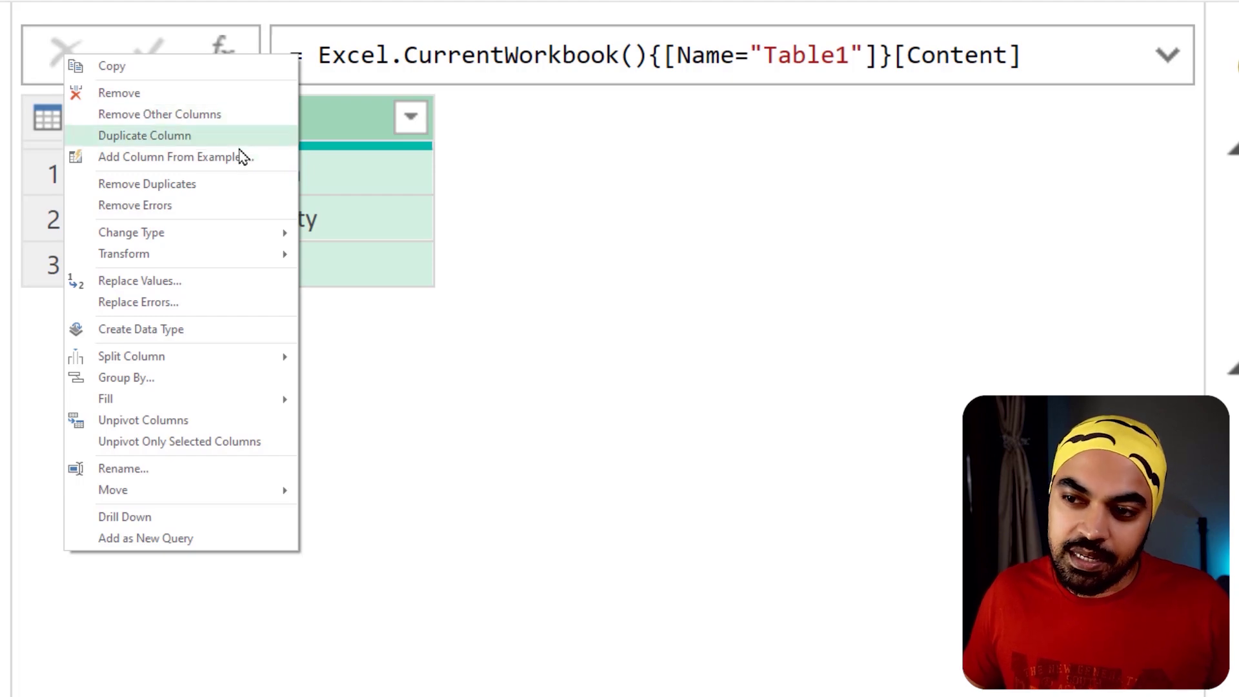
left_click(188, 135)
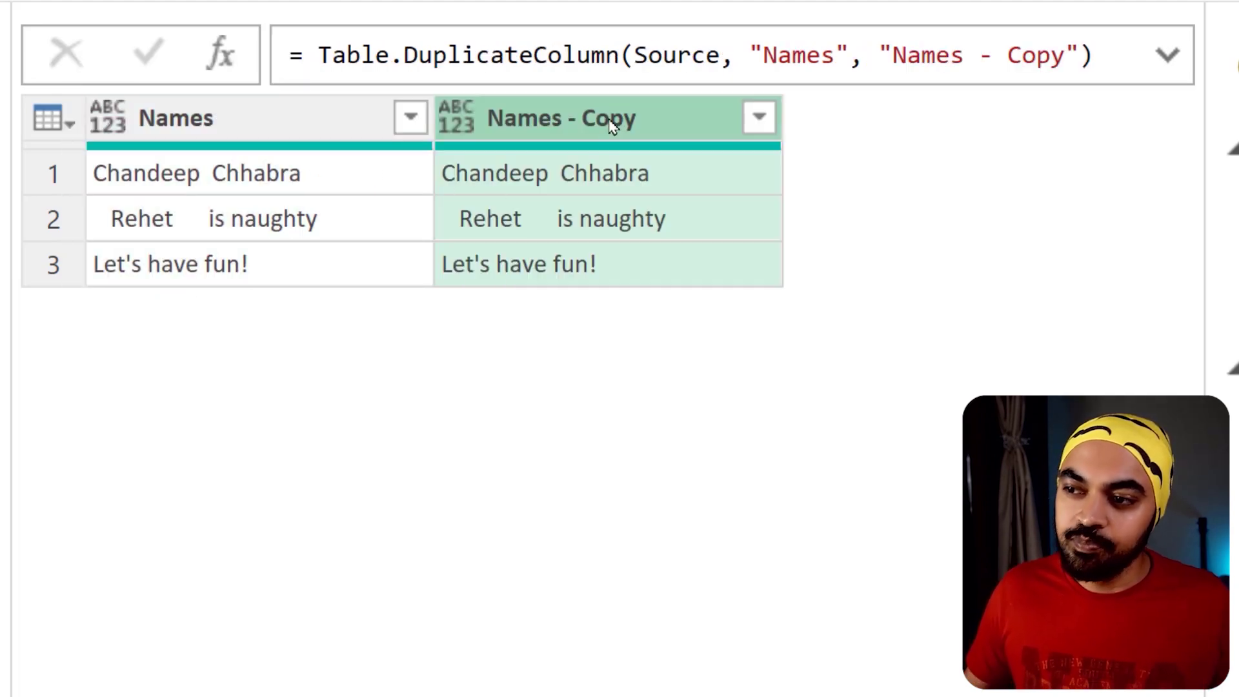
left_click(325, 125)
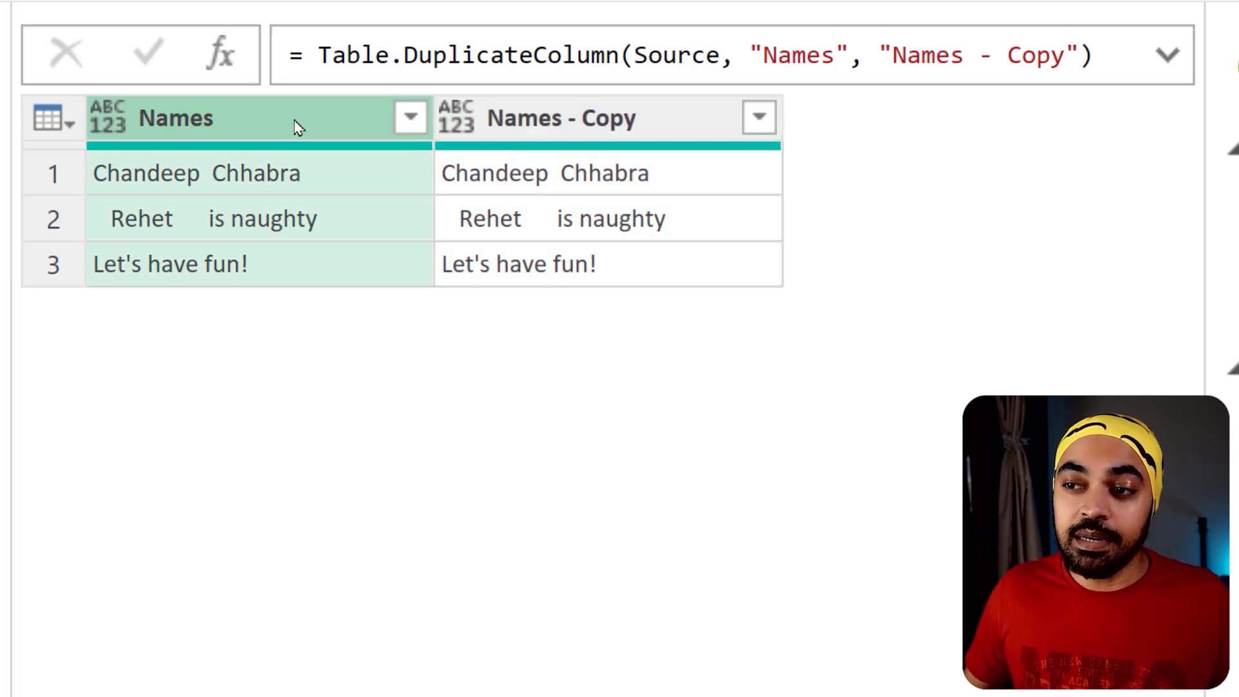
left_click(522, 132)
left_click(314, 138)
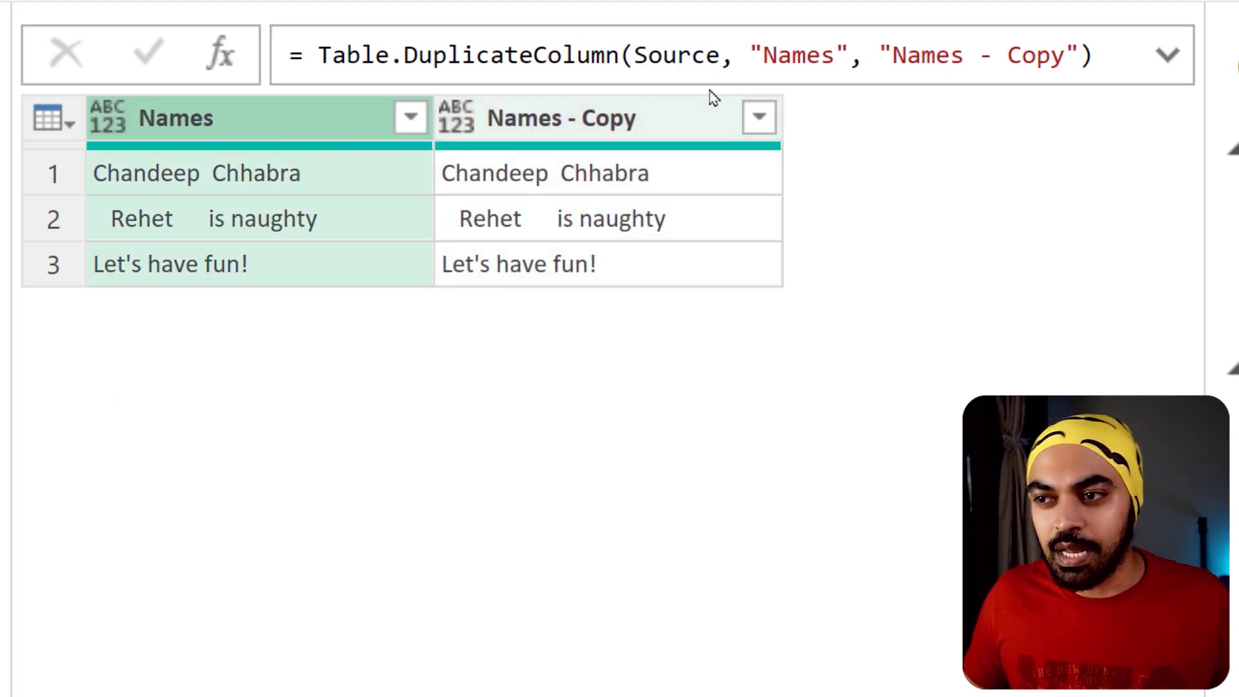
- Insert a new applied step that references the #"Duplicated Column" step
left_click(229, 56)
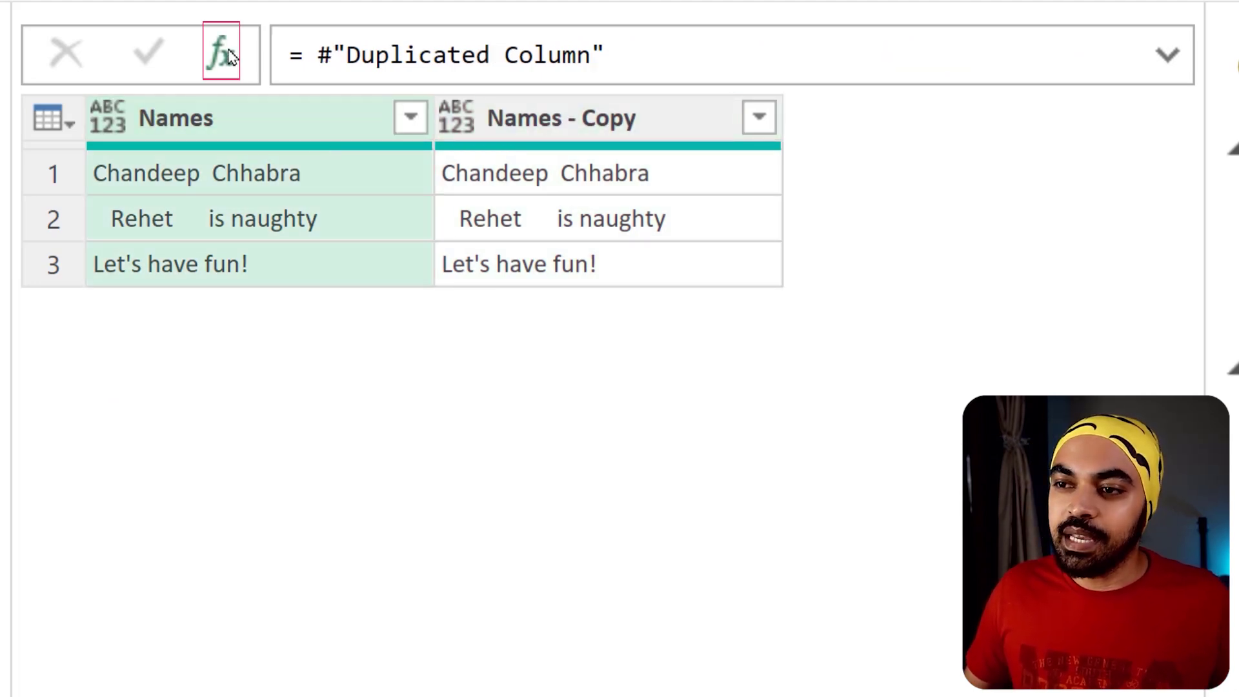
left_click(318, 54)
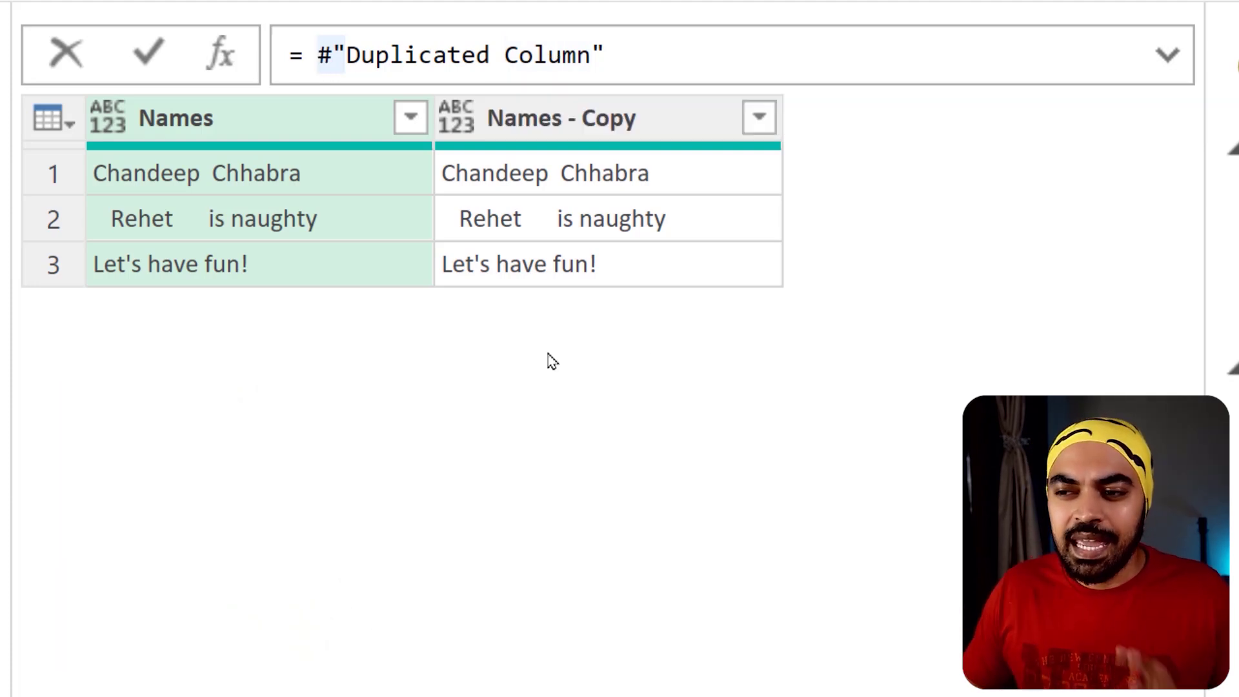
mouse_move(70, 85)
left_mouse_down()
mouse_move(820, 316)
mouse_move(1027, 362)
left_mouse_up()
left_click_drag(567, 335, 594, 379)
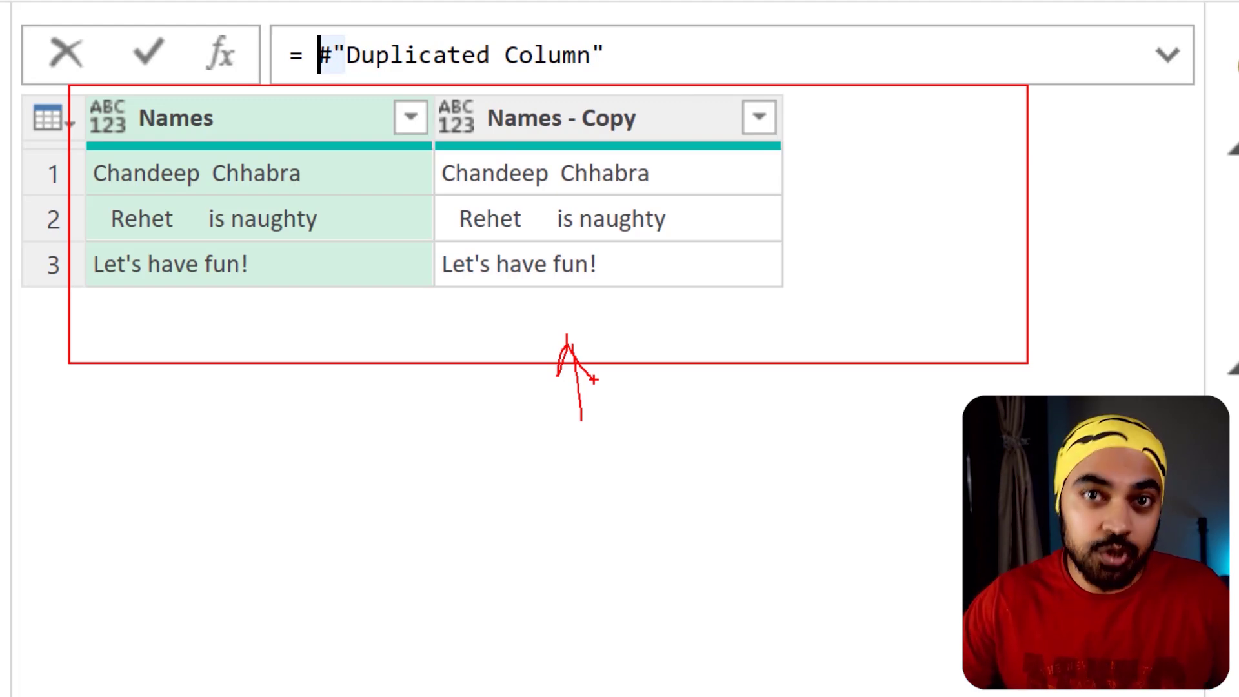
key("Escape")
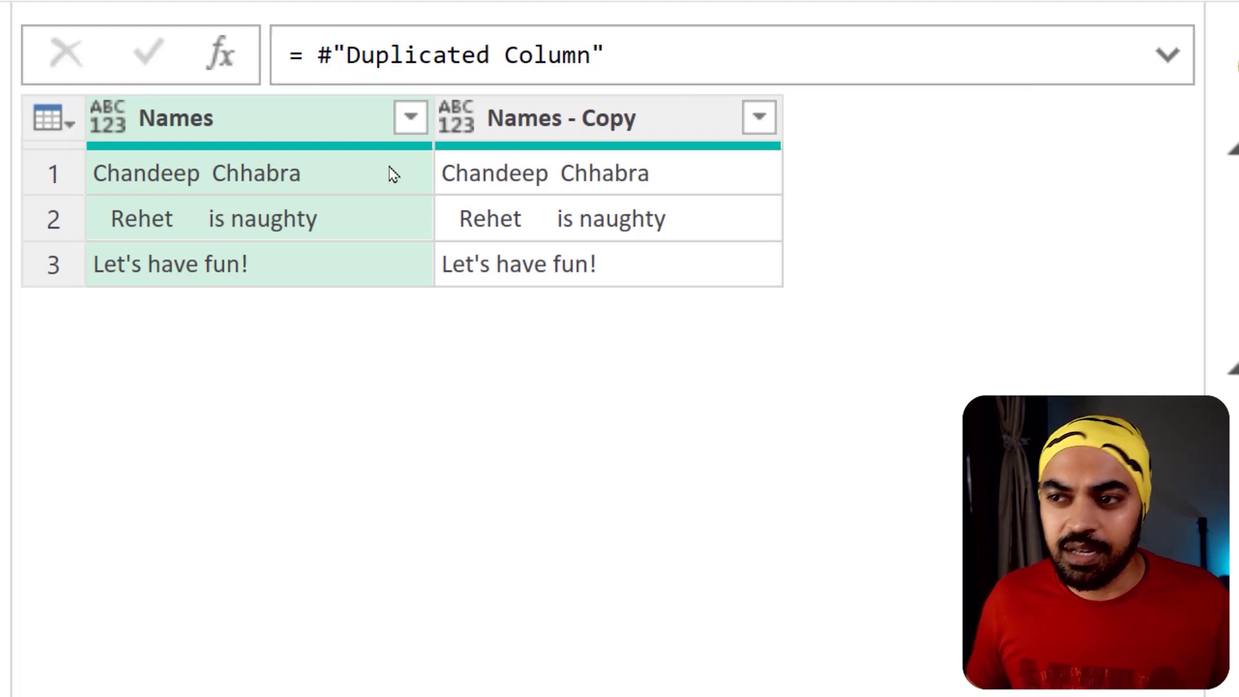
- Start a Table.TransformColumns( call in the new step's formula, placing #"Duplicated Column" on its own line as the table argument
left_click(321, 56)
type("Table.")
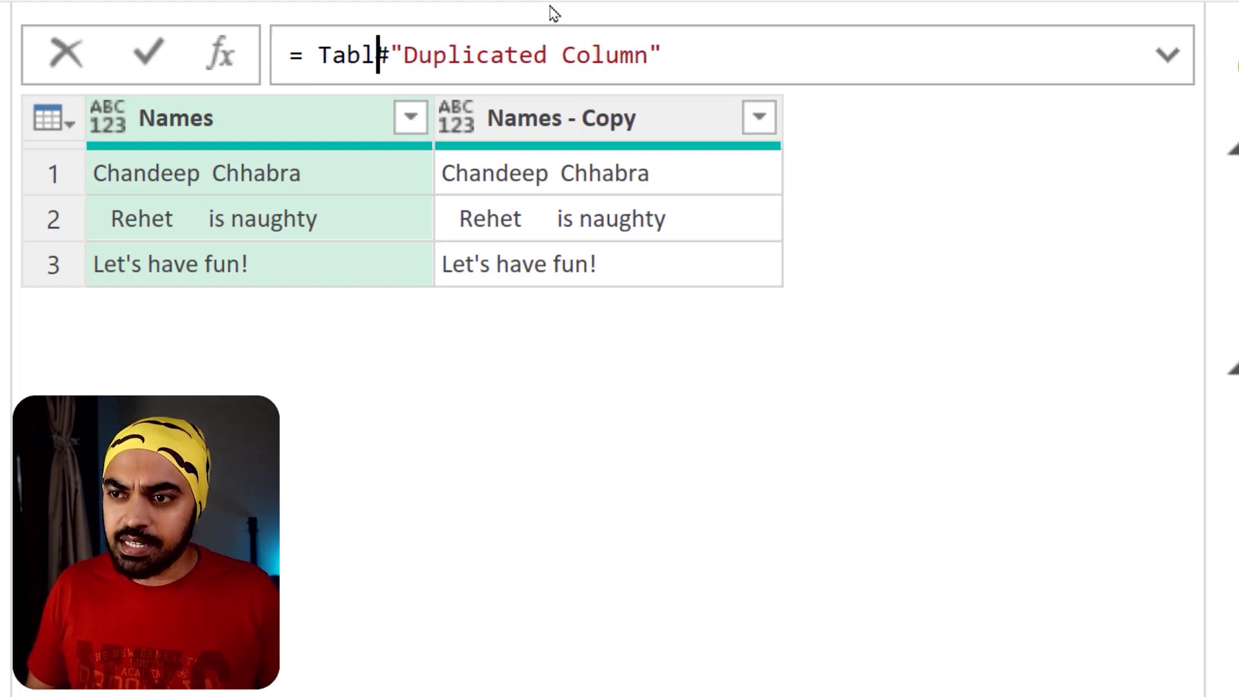
type("TransformCol")
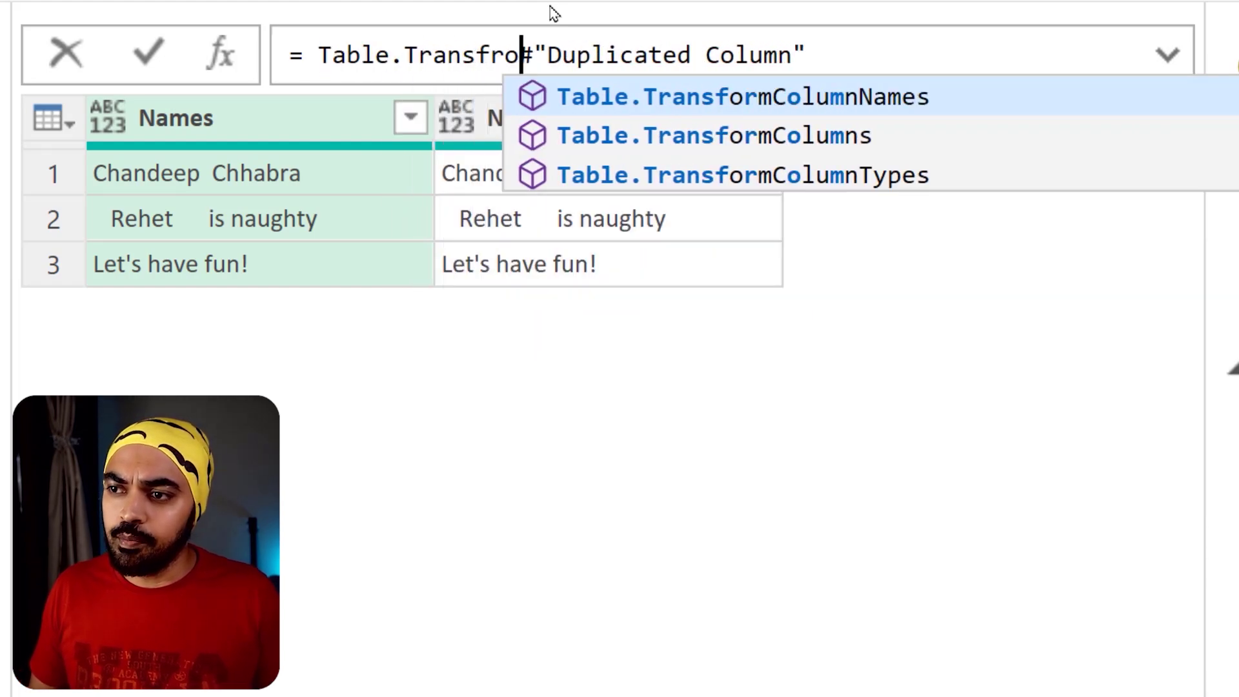
type("umns(")
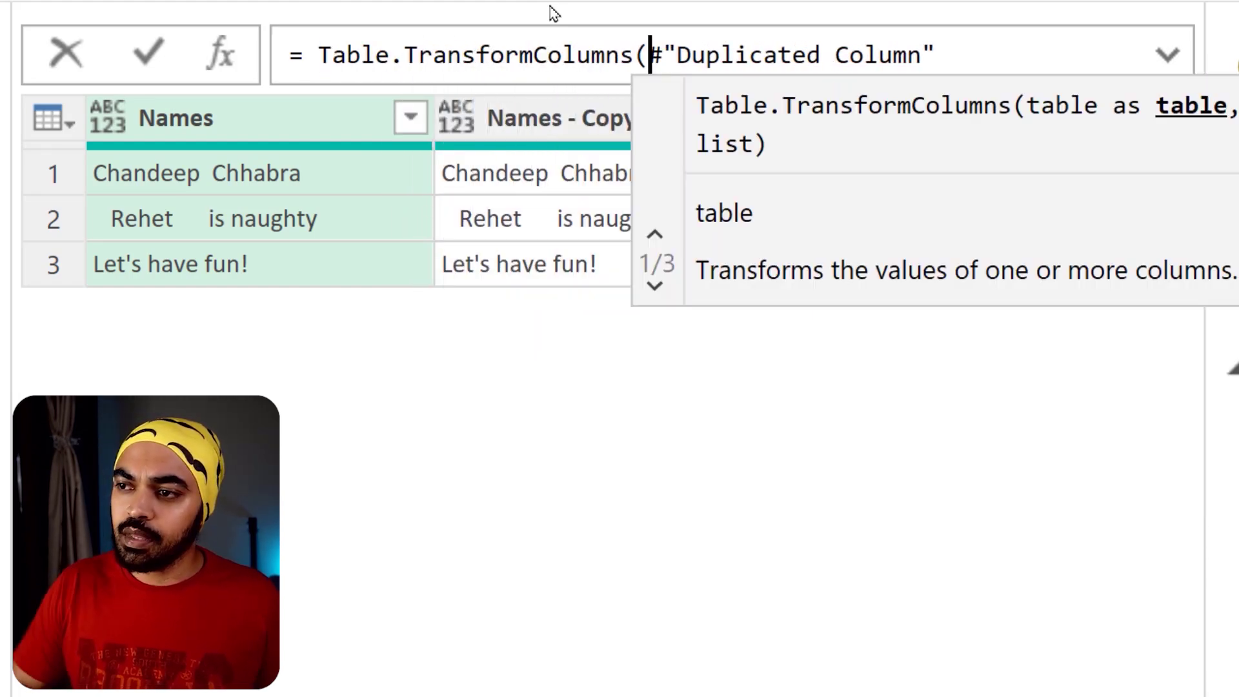
left_click(1169, 57)
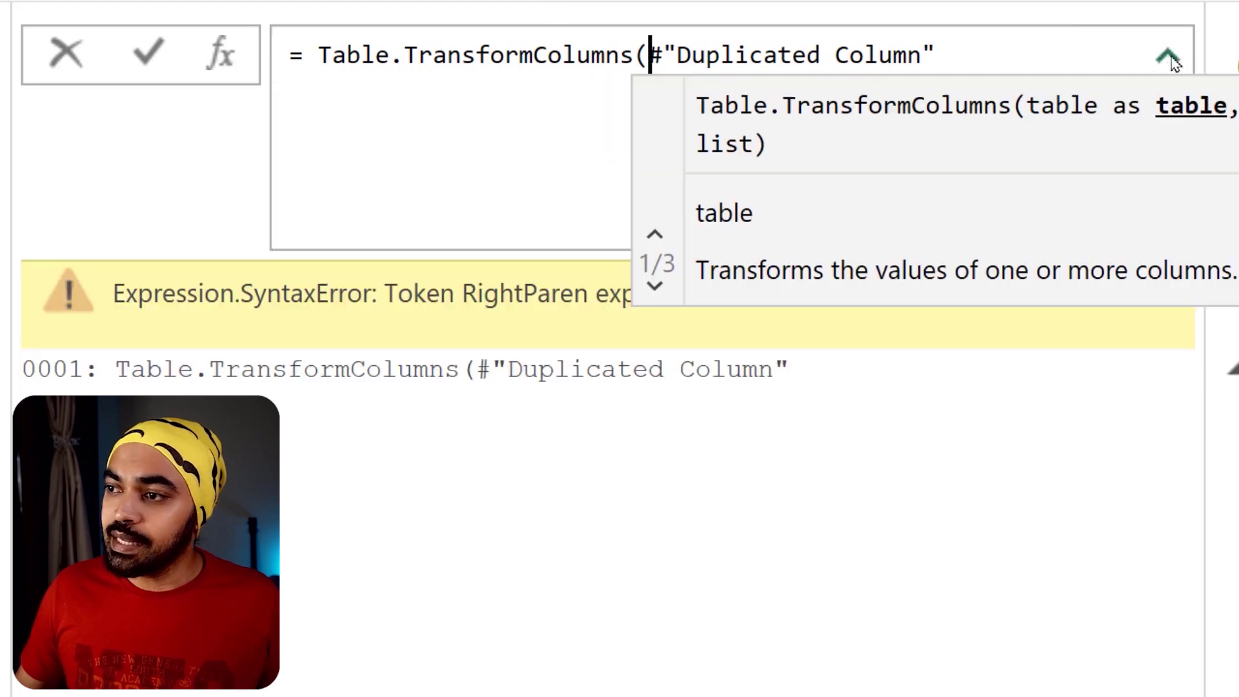
left_click(654, 55)
key("shift+Return")
left_click_drag(358, 65, 682, 118)
mouse_move(643, 103)
left_mouse_down()
mouse_move(1098, 304)
mouse_move(1238, 435)
left_mouse_up()
mouse_move(986, 436)
left_mouse_down()
mouse_move(1044, 468)
mouse_move(1002, 484)
left_mouse_up()
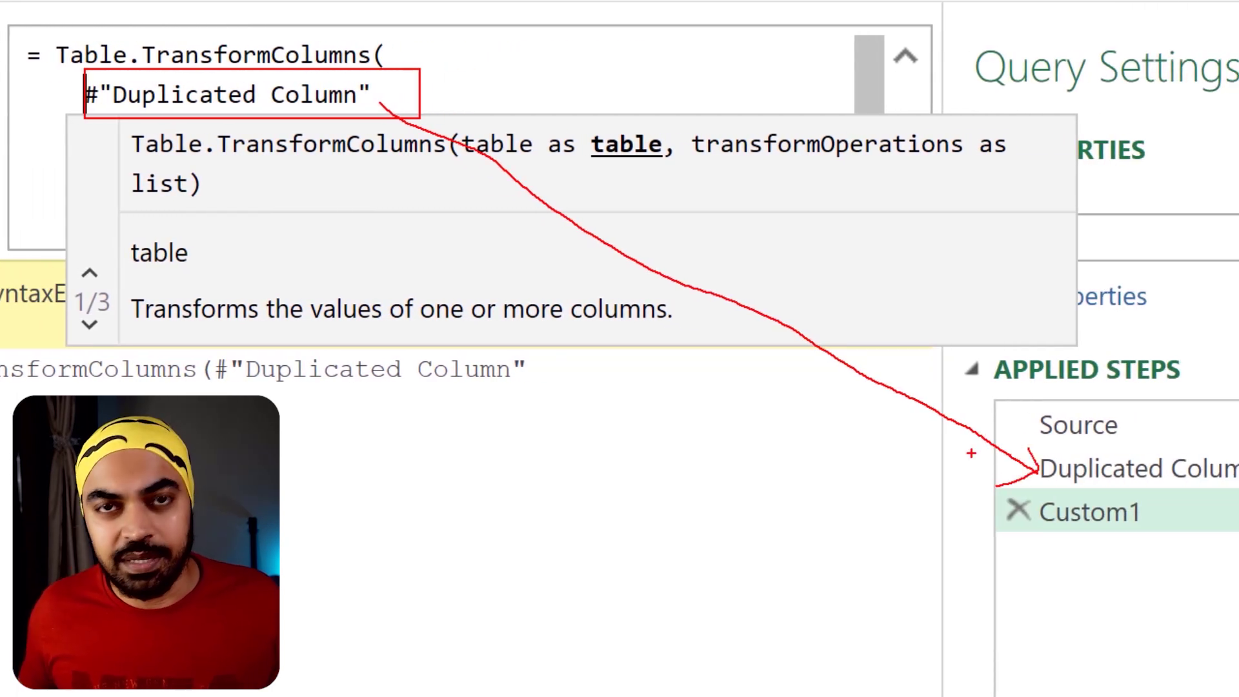
key("Escape")
- Add an empty list {} on a new line as the second argument of Table.TransformColumns
left_click(406, 95)
type(",")
key("Escape")
key("shift+Return")
type("{")
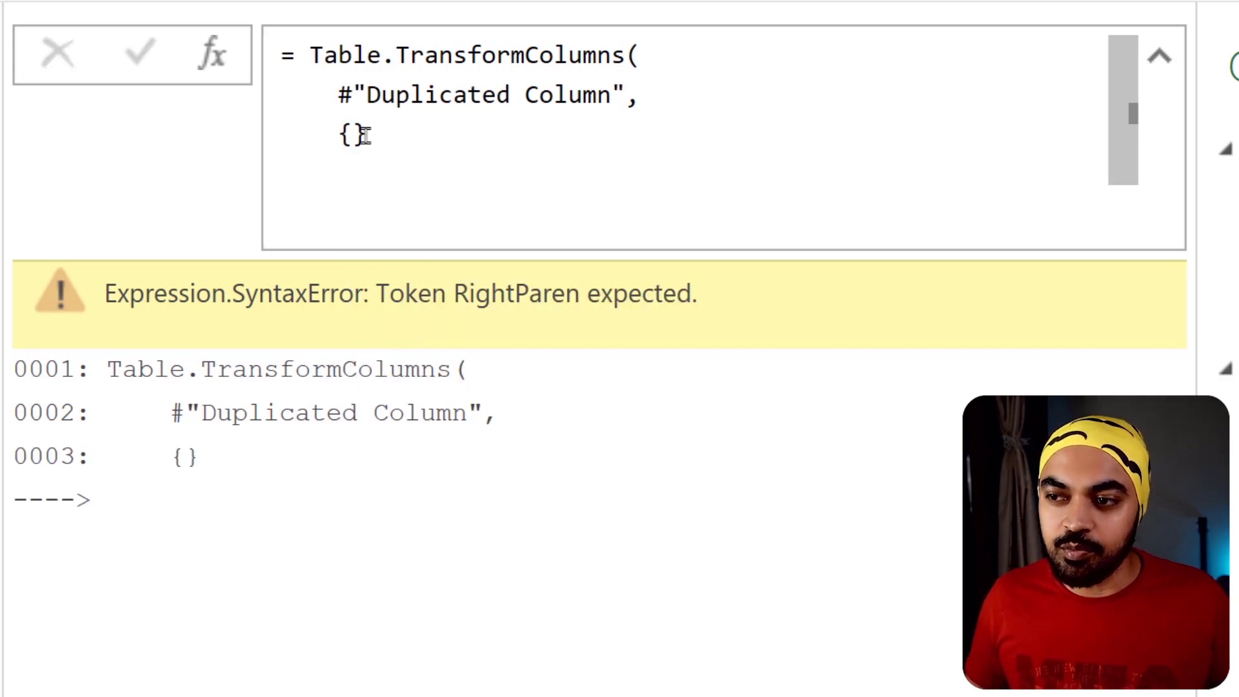
- Add RemoveSpaces on a new line as the default transformation, close the Table.TransformColumns call and commit the formula
type(",")
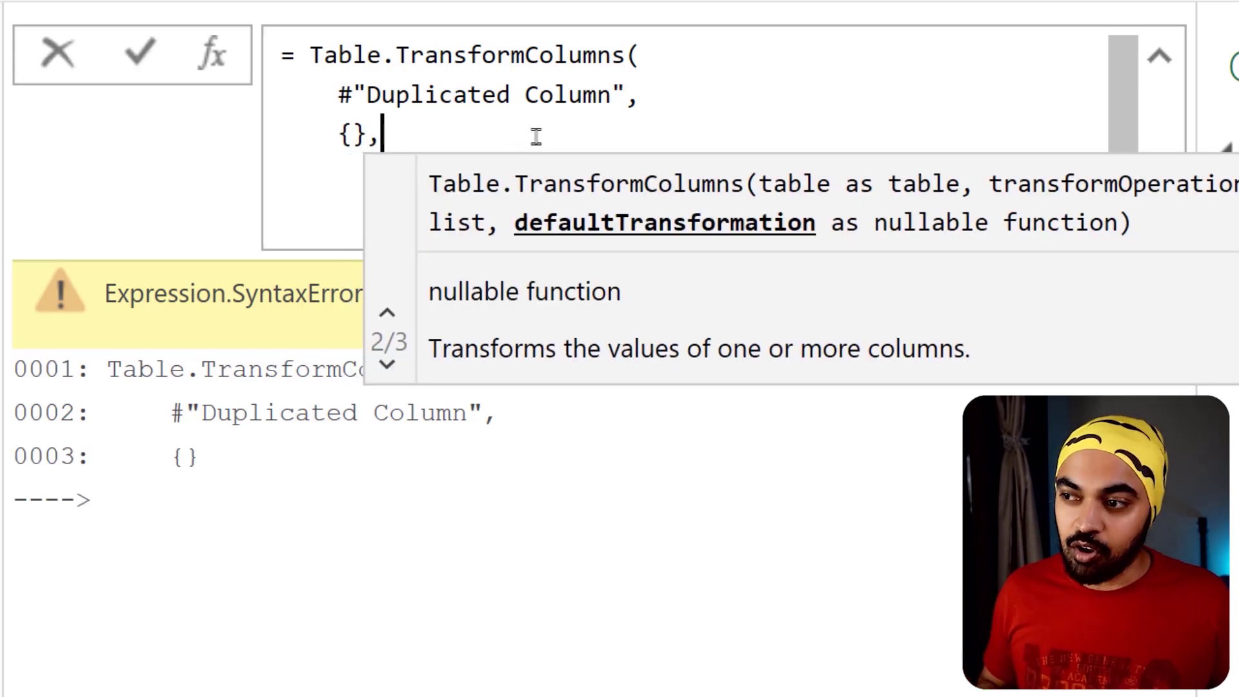
key("shift+Return")
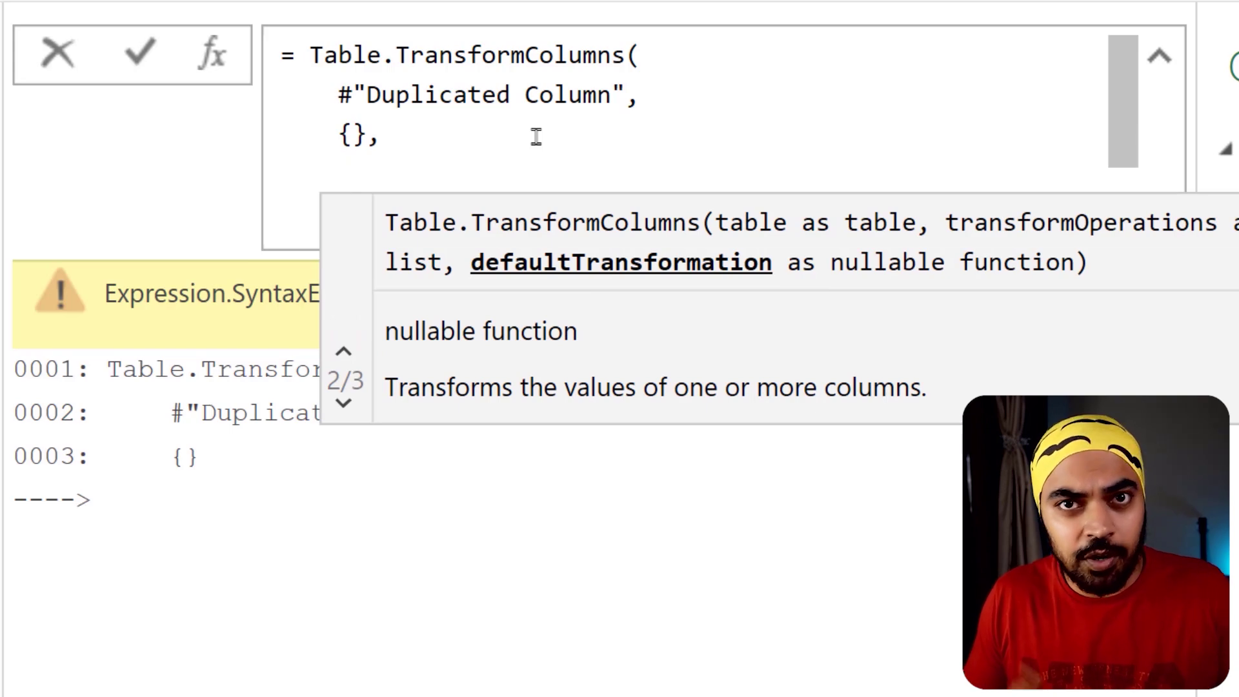
type("RemoveSpaces")
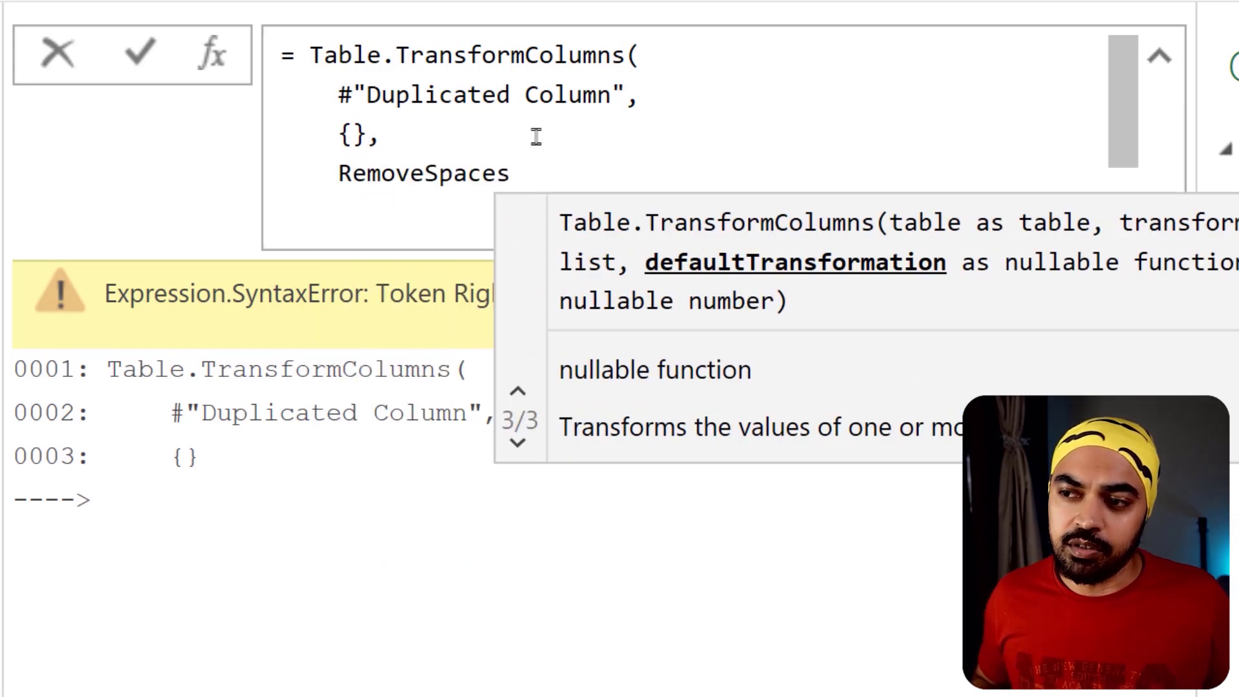
key("shift+Return")
type(")")
key("Return")
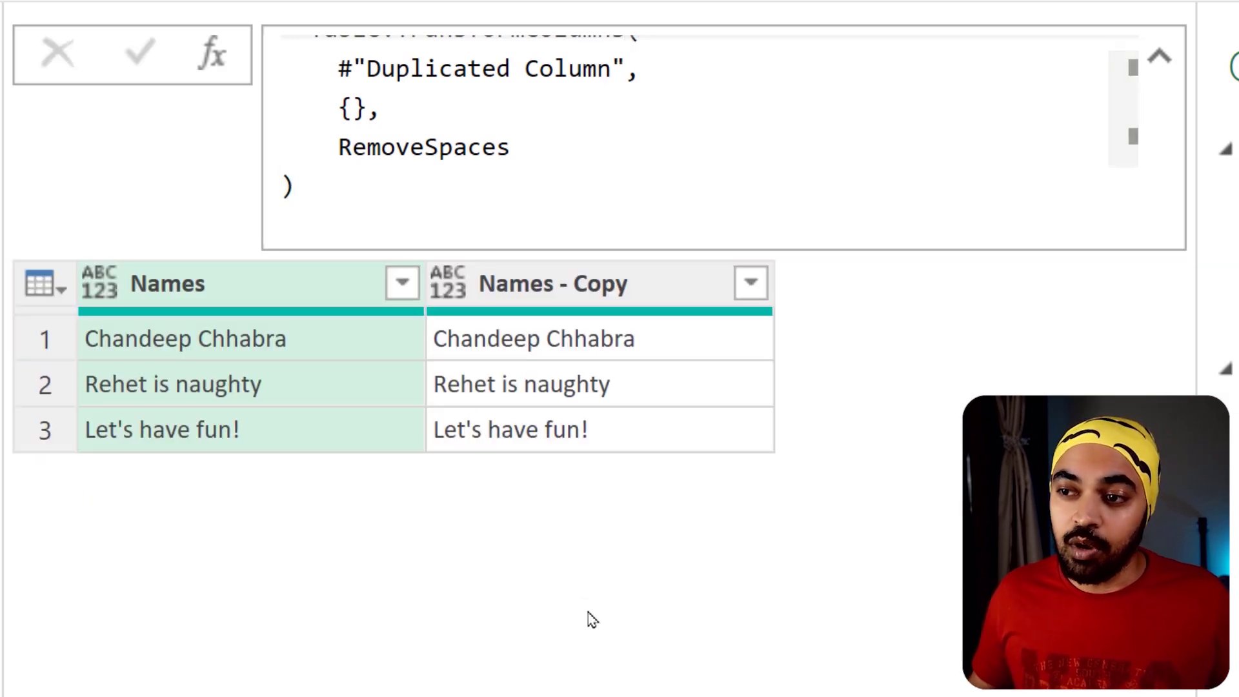
left_click_drag(292, 373, 346, 338)
left_click_drag(528, 382, 589, 340)
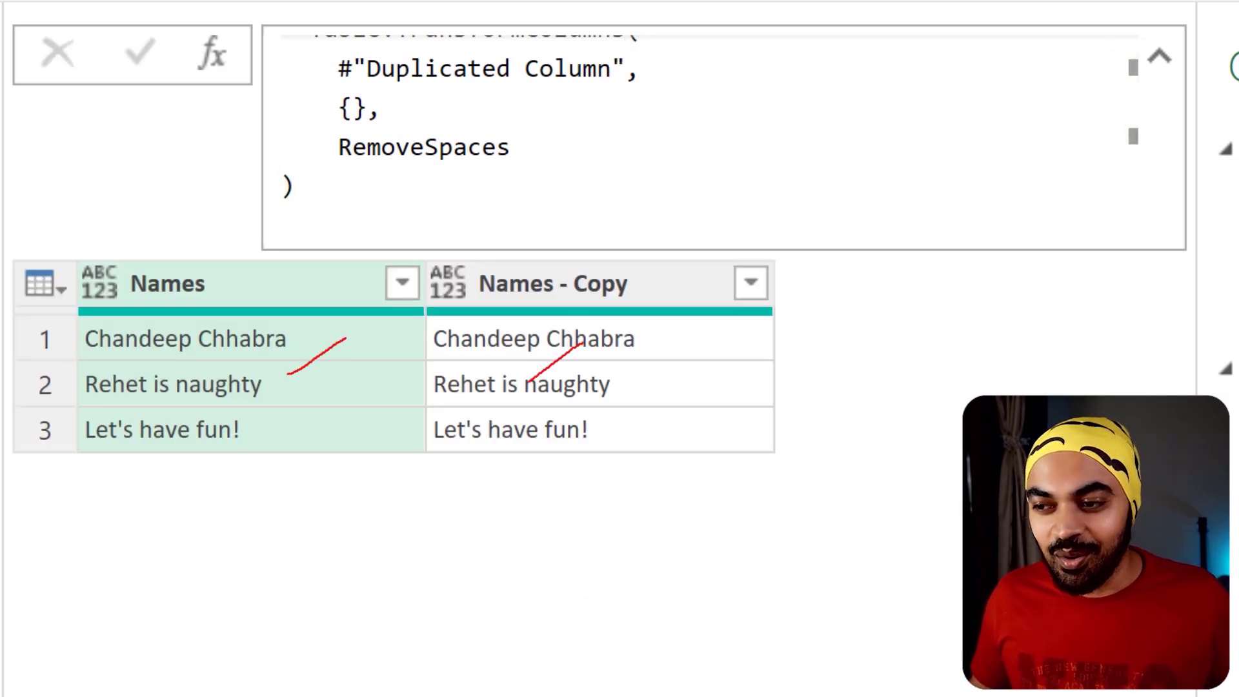
mouse_move(516, 150)
left_mouse_down()
mouse_move(369, 134)
mouse_move(462, 173)
mouse_move(525, 148)
left_mouse_up()
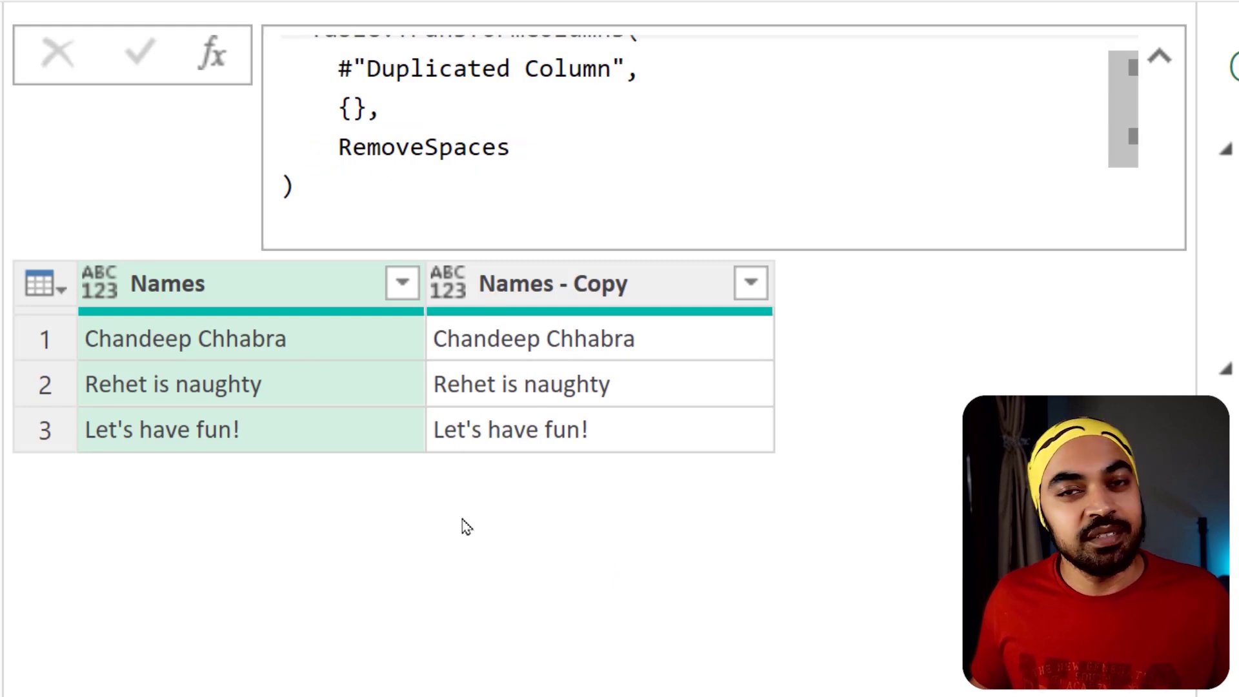